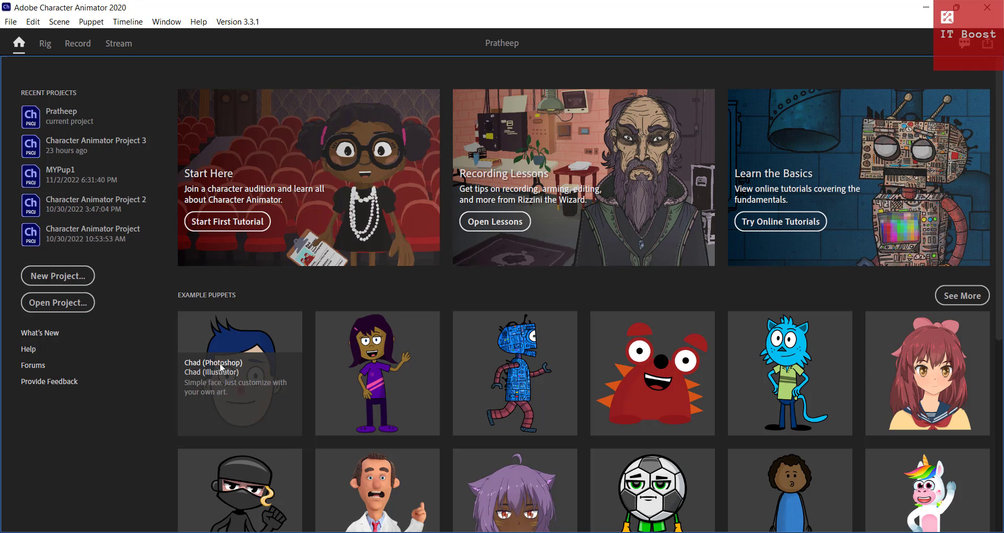
# Step: Open the Chad (Photoshop) example puppet and set the rest pose for camera face tracking
pyautogui.click(219, 363)
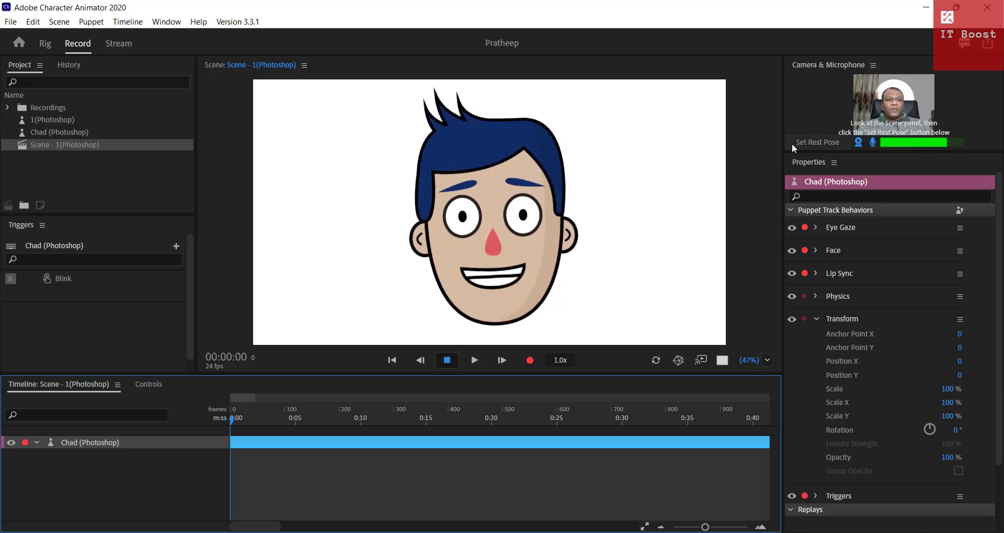
pyautogui.click(860, 144)
pyautogui.click(860, 144)
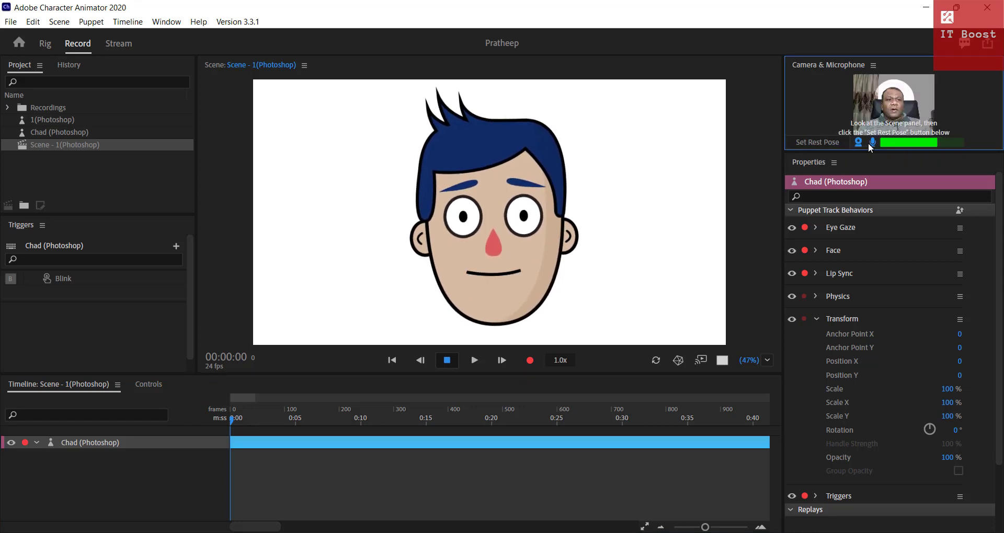
pyautogui.click(871, 142)
pyautogui.click(872, 144)
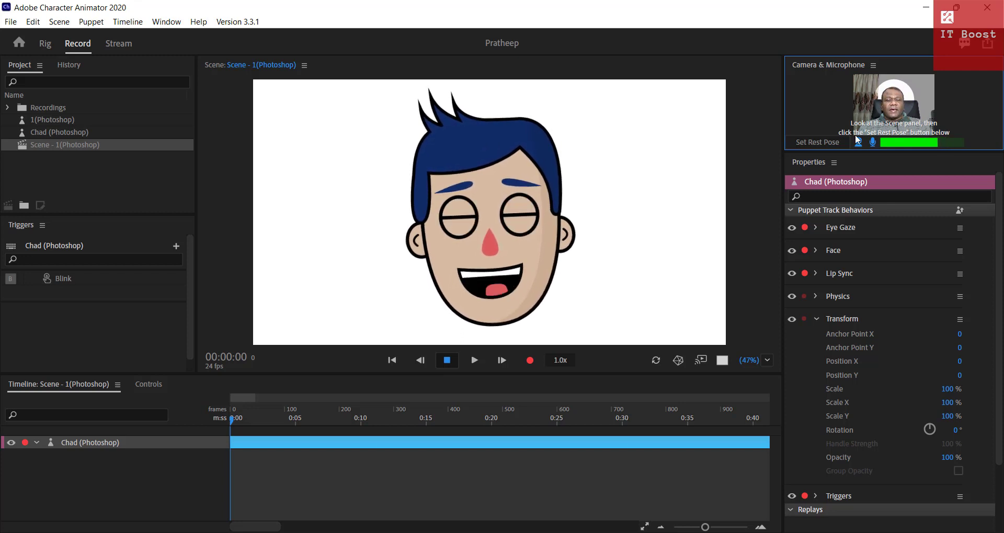
pyautogui.click(818, 142)
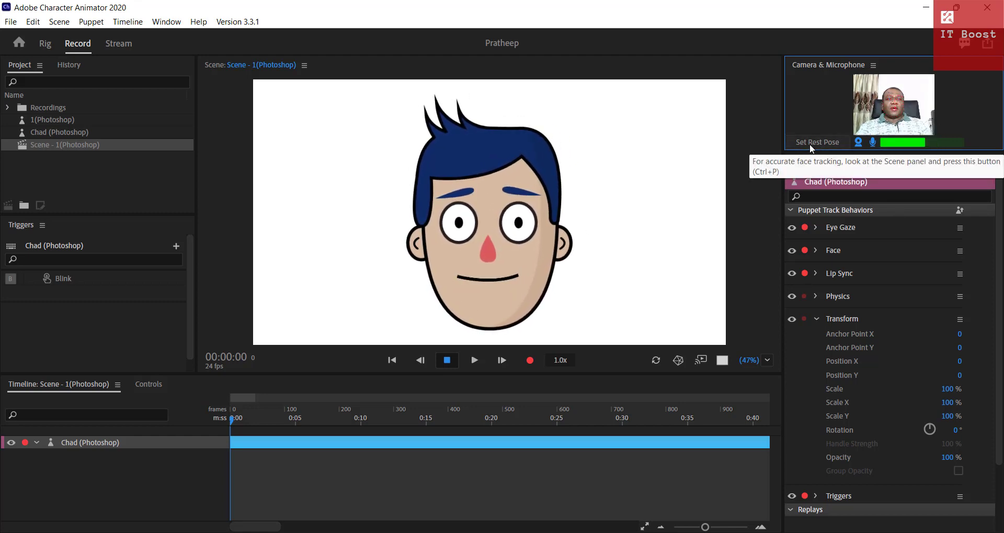
pyautogui.click(873, 66)
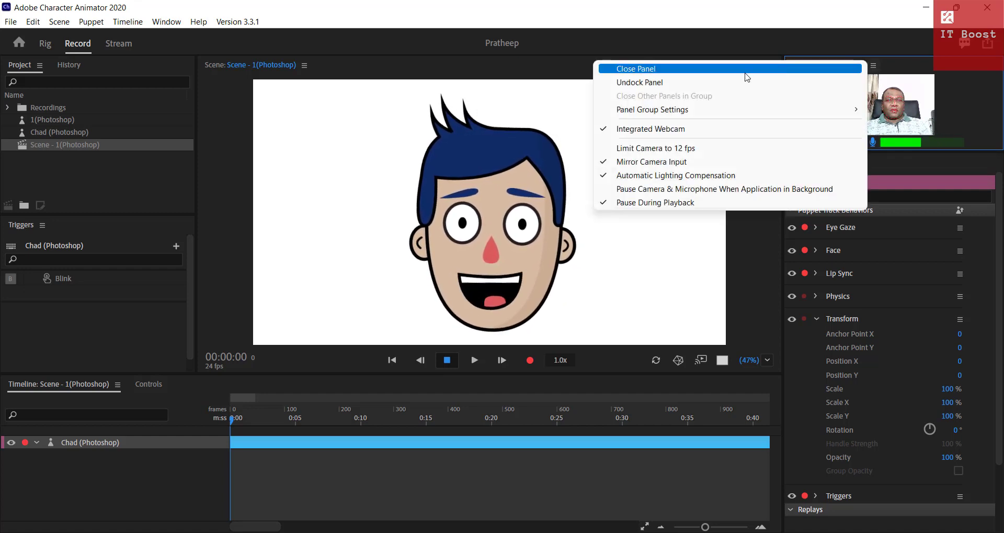
pyautogui.click(662, 288)
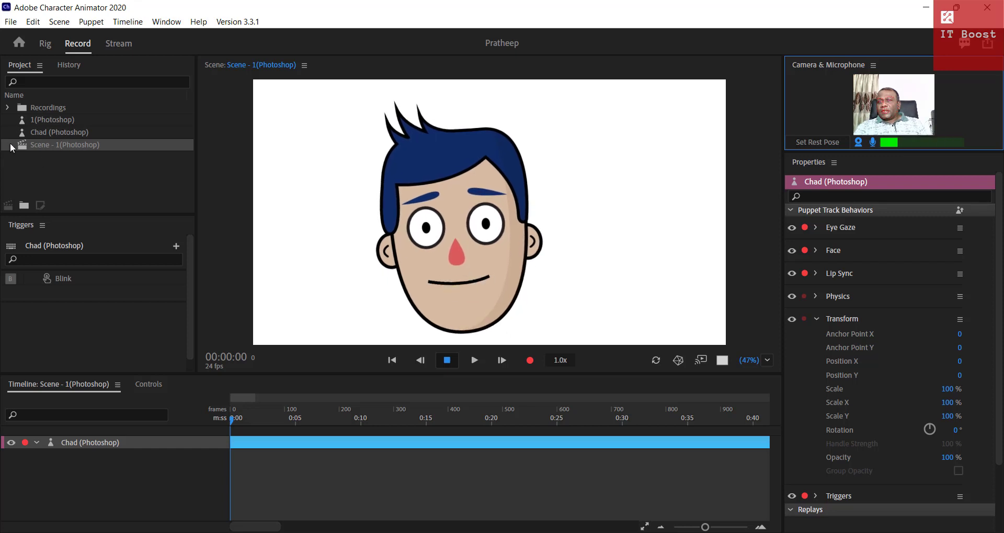
# Step: Delete the 1(Photoshop) puppet from the project
pyautogui.click(46, 133)
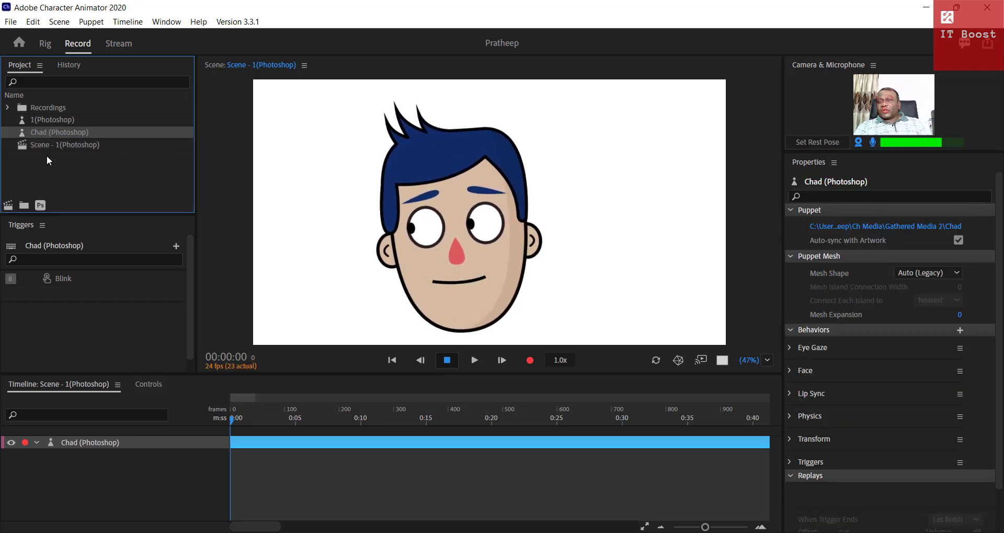
pyautogui.click(49, 146)
pyautogui.click(56, 124)
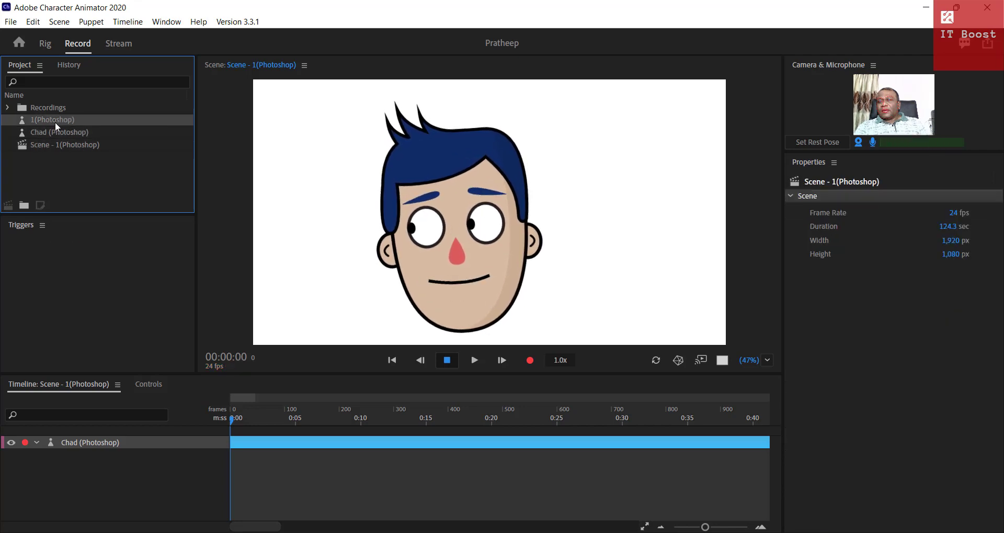
pyautogui.press('Delete')
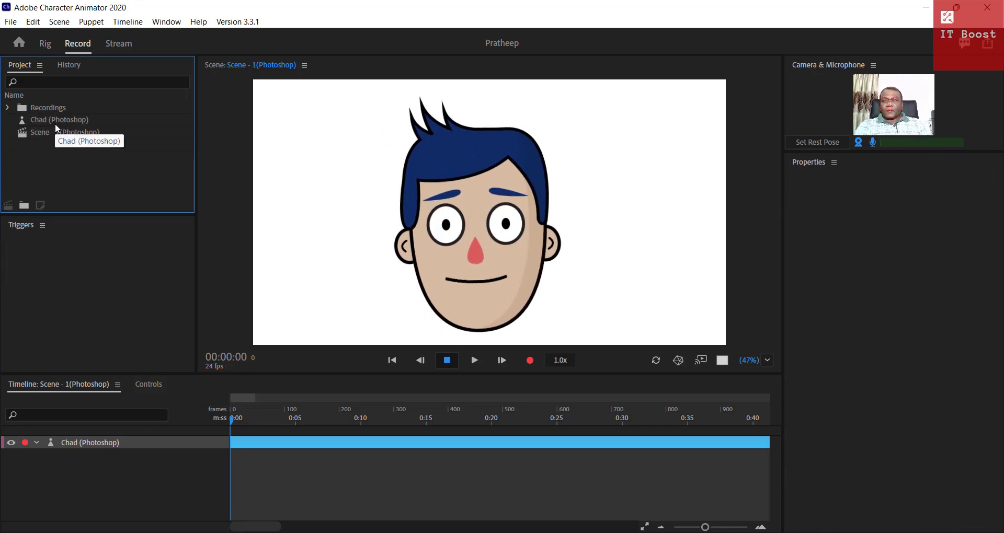
# Step: Look at the Chad (Photoshop) puppet's rig layers and return to Scene - 1(Photoshop)
pyautogui.click(56, 120)
pyautogui.click(56, 127)
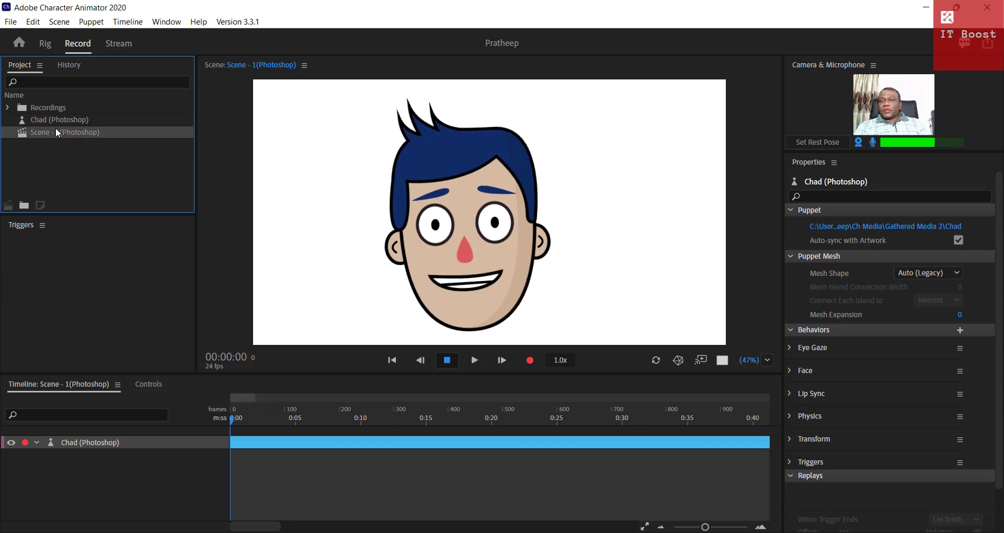
pyautogui.click(60, 119)
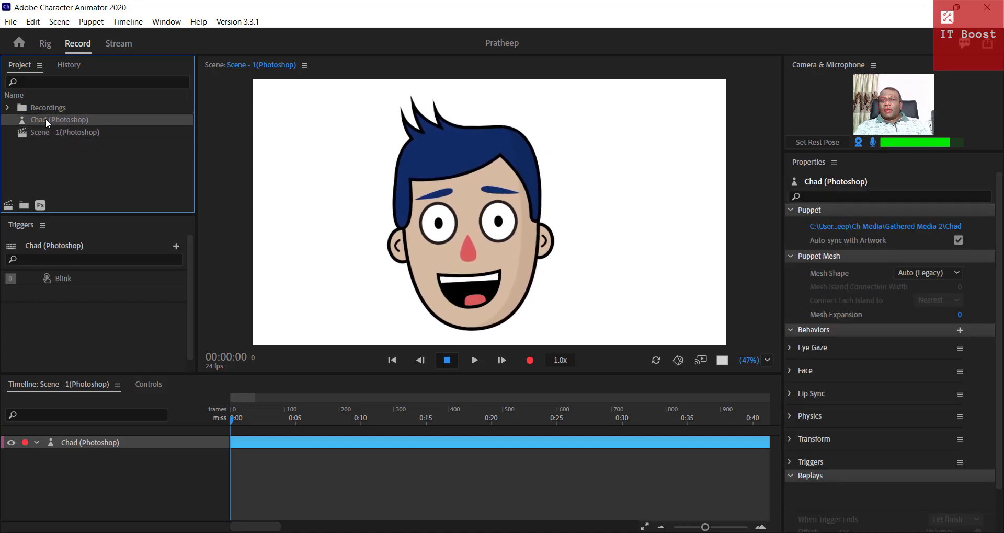
pyautogui.doubleClick(53, 120)
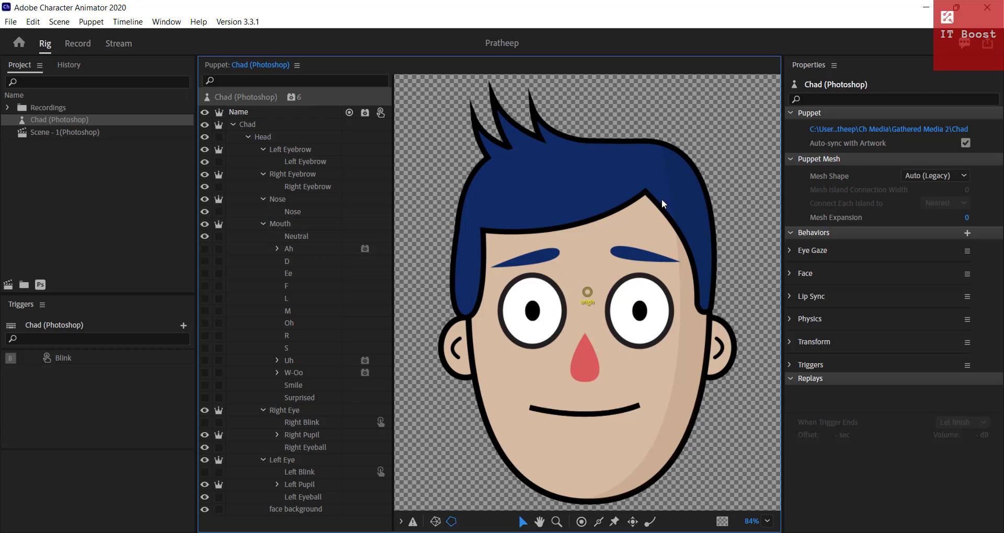
pyautogui.doubleClick(59, 131)
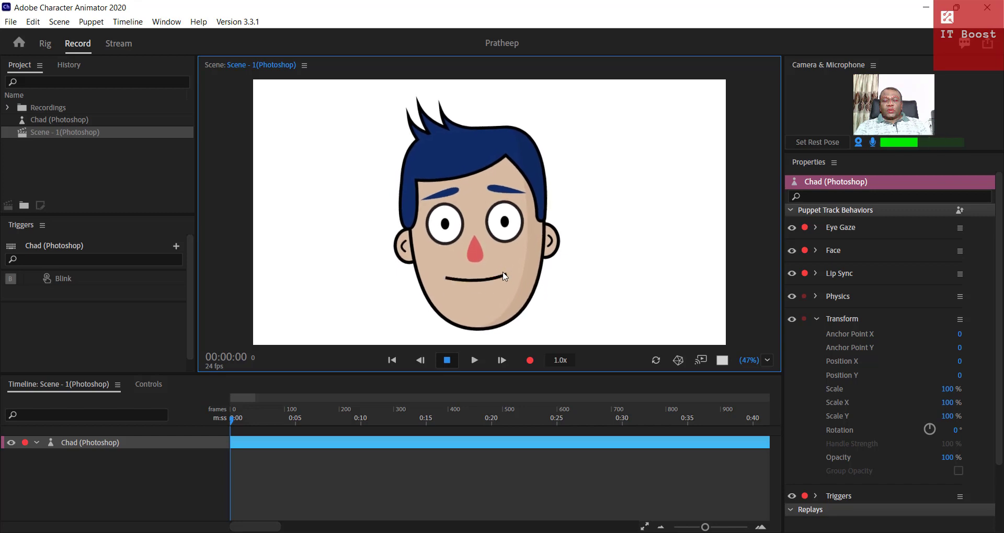
# Step: Open the Chad puppet's artwork in Adobe Photoshop and enlarge the layer list to review its layers
pyautogui.click(41, 120)
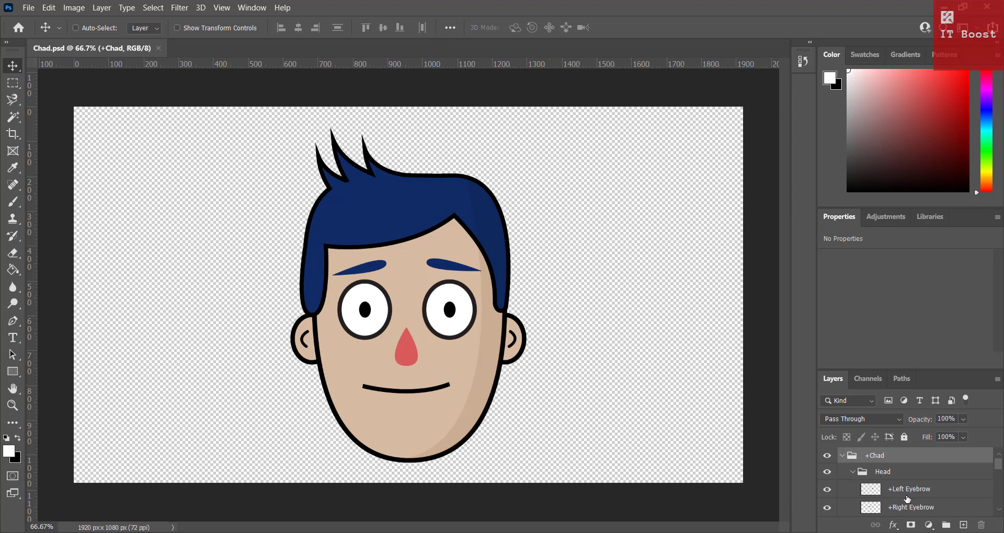
pyautogui.scroll(-2, 907, 499)
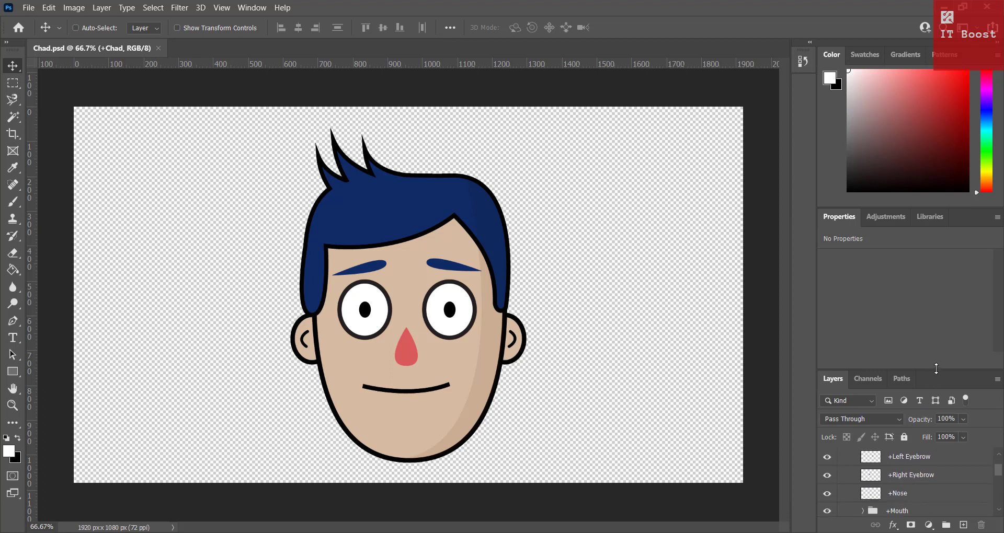
pyautogui.moveTo(936, 369); pyautogui.dragTo(937, 253)
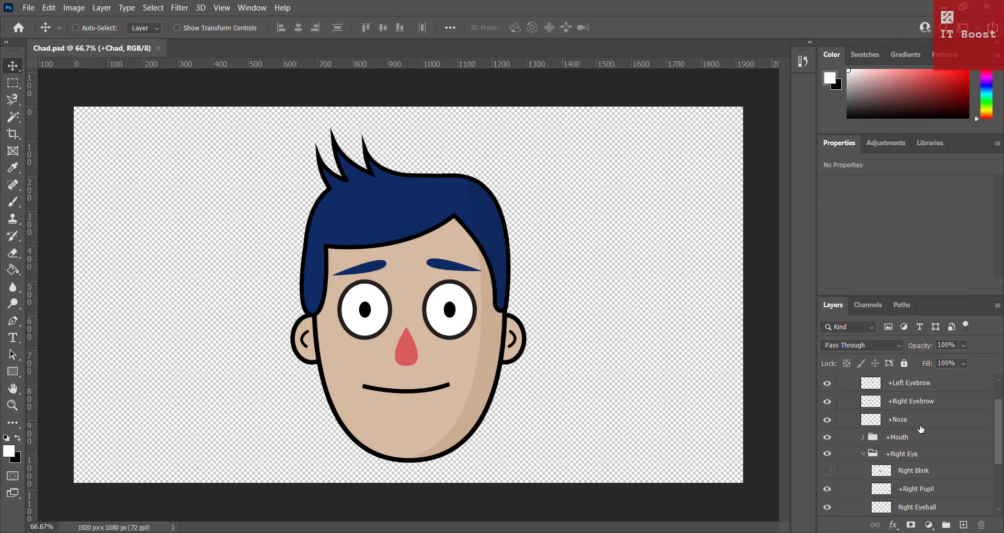
pyautogui.scroll(-5, 921, 429)
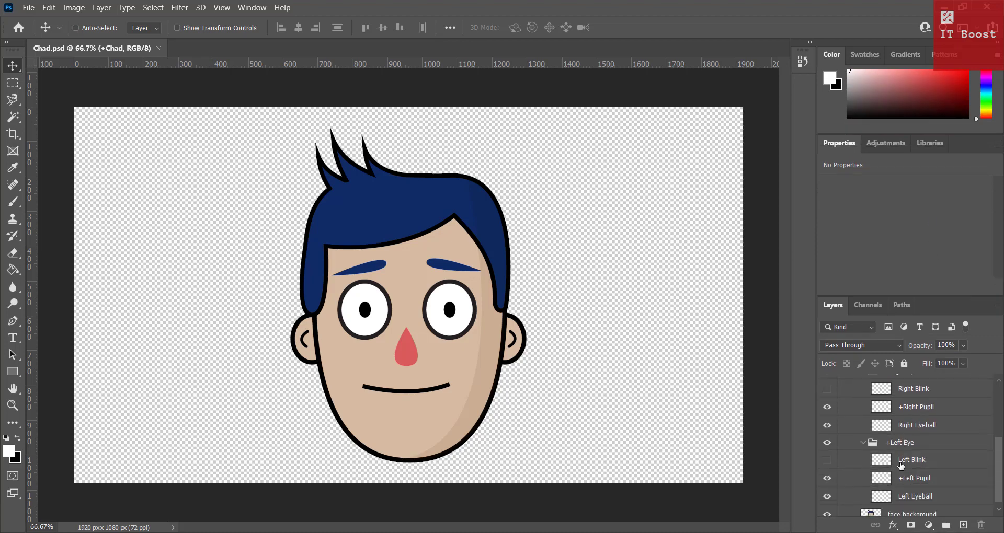
pyautogui.scroll(6, 901, 466)
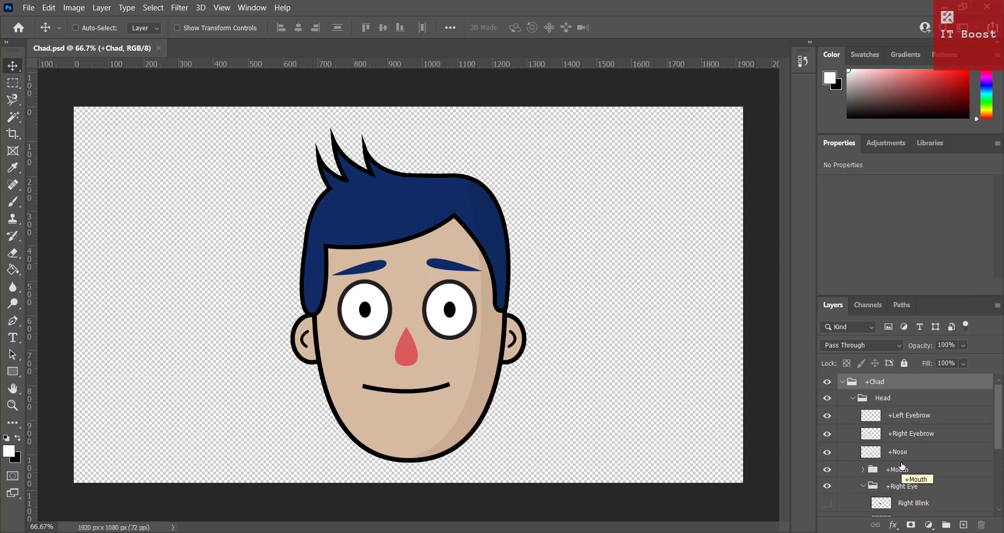
# Step: Open the transparent single-flower image sunflower.png from the IT Boost\aca folder on Local Disk (D:)
pyautogui.click(29, 8)
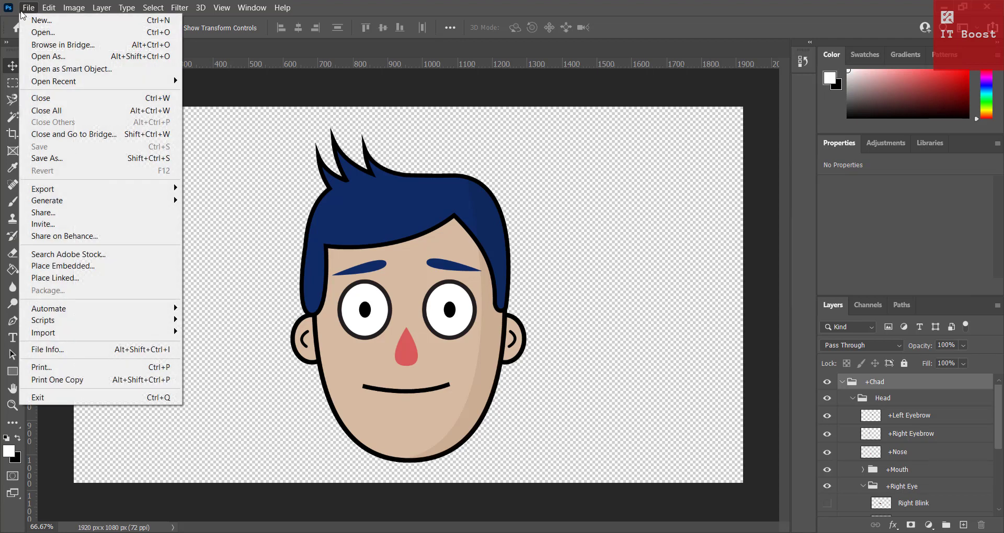
pyautogui.click(40, 33)
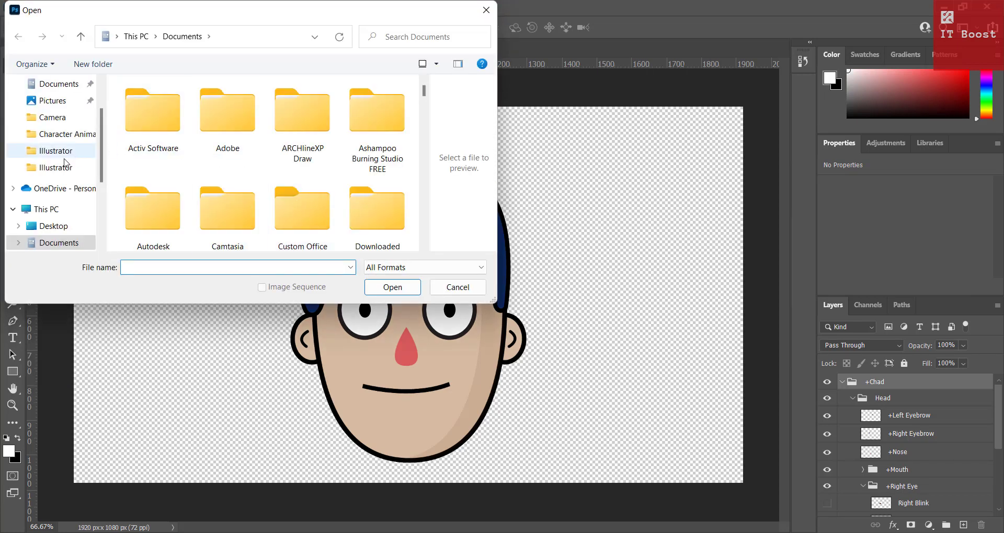
pyautogui.scroll(-2, 62, 196)
pyautogui.scroll(-2, 57, 212)
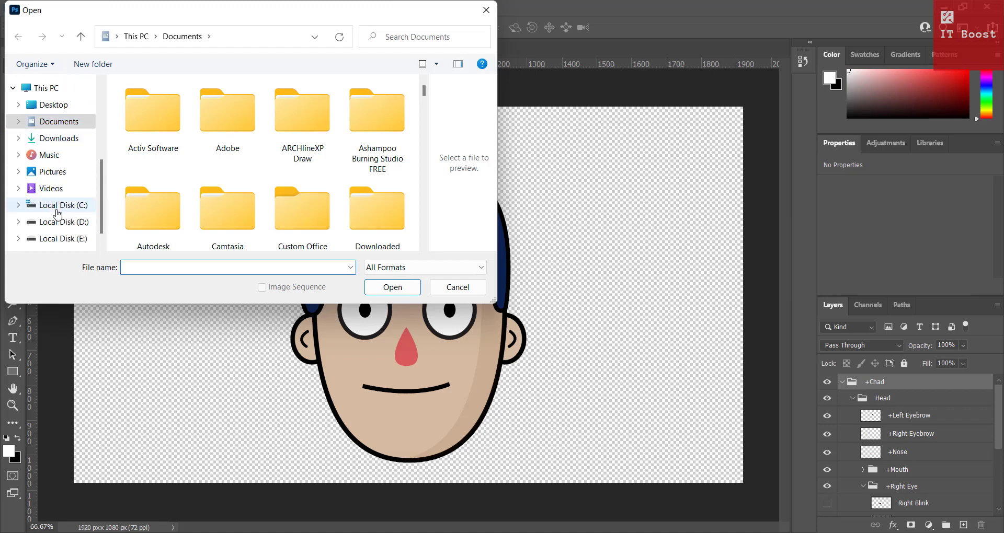
pyautogui.click(63, 222)
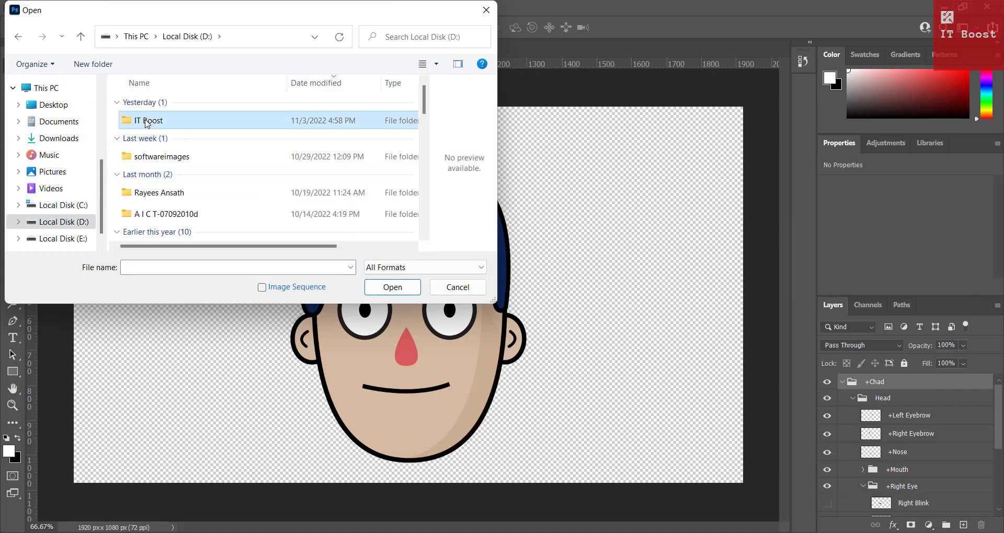
pyautogui.doubleClick(142, 121)
pyautogui.click(147, 122)
pyautogui.doubleClick(148, 122)
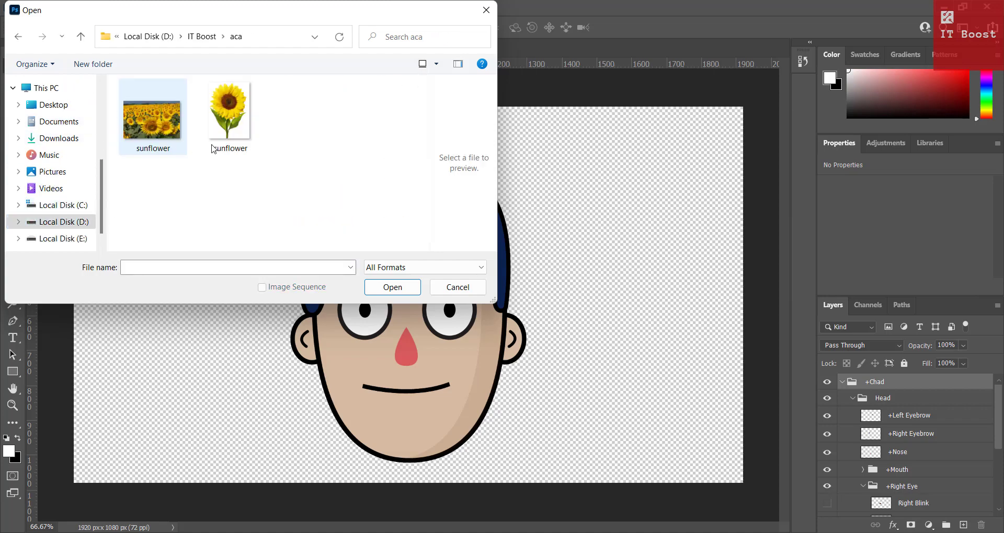
pyautogui.click(220, 122)
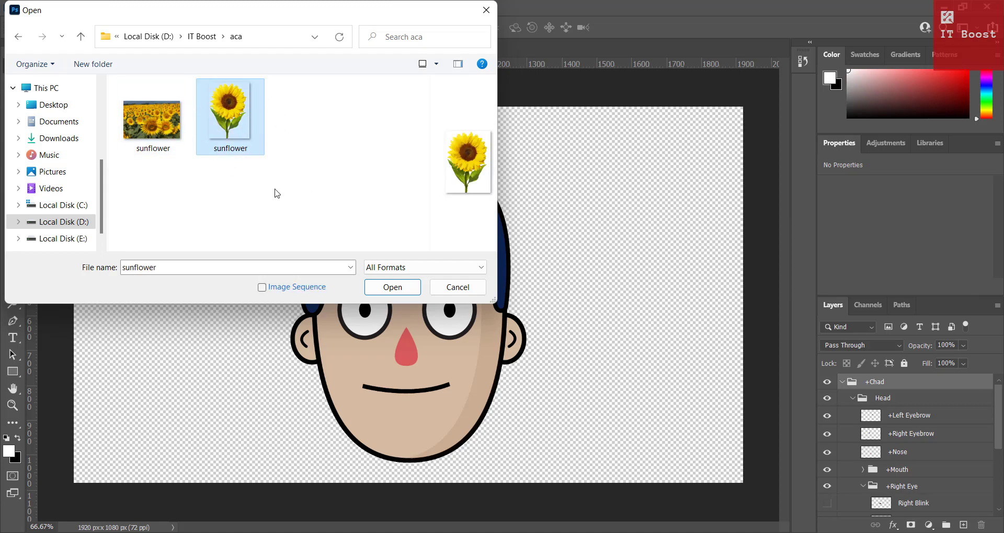
pyautogui.click(388, 295)
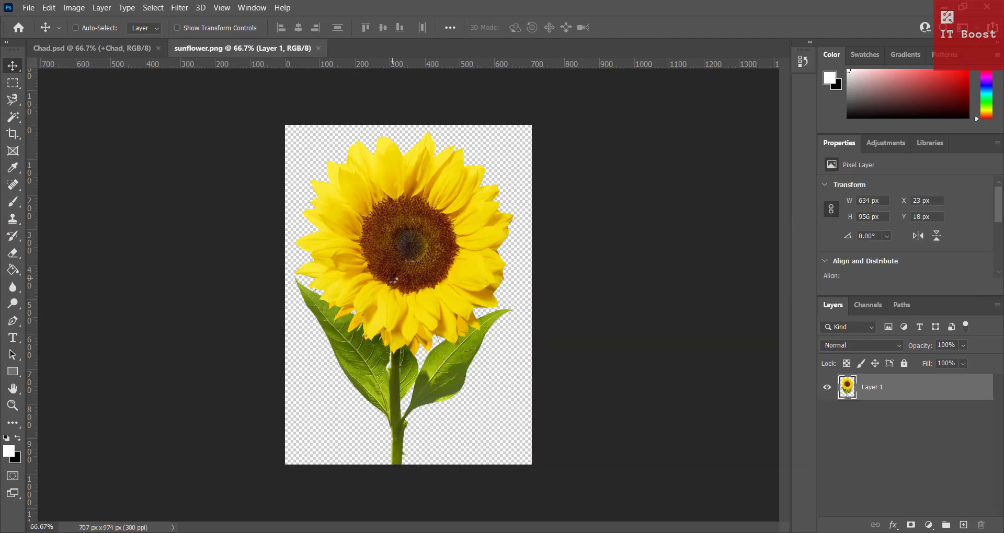
# Step: Select the entire sunflower canvas with the Rectangular Marquee tool and copy it
pyautogui.click(13, 83)
pyautogui.moveTo(283, 121); pyautogui.dragTo(581, 475)
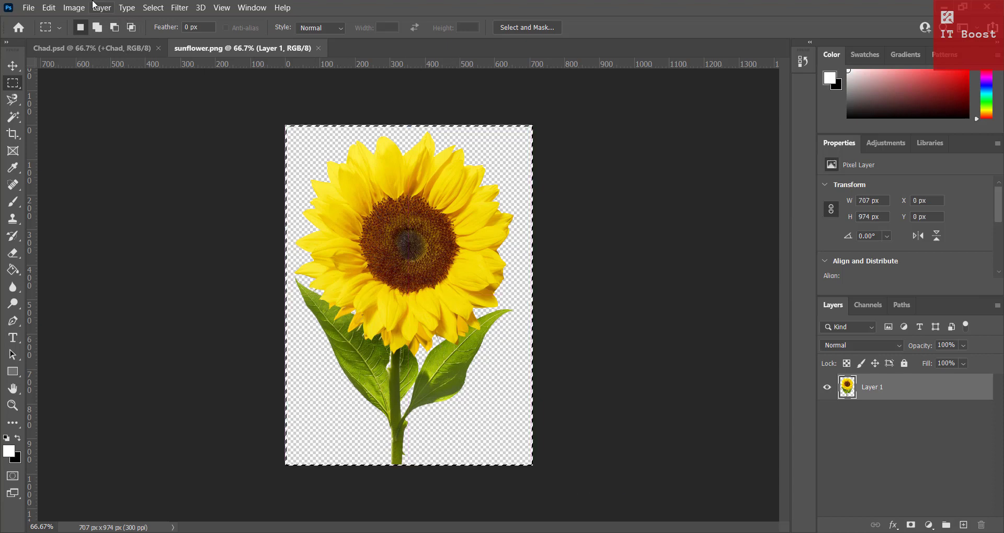
pyautogui.click(48, 8)
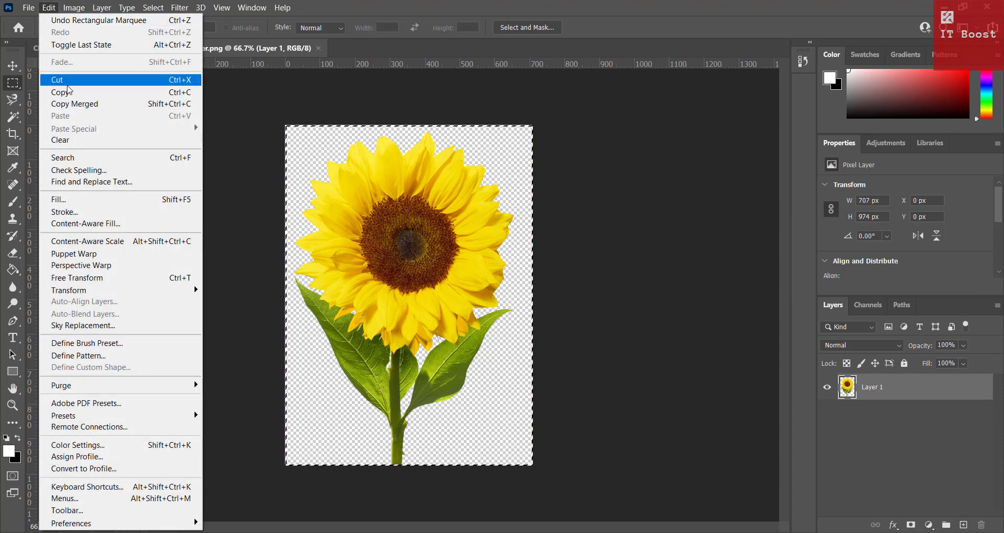
pyautogui.click(68, 92)
# Step: Switch to Chad.psd, select the face background layer and toggle its visibility to check what it contains, leaving it shown
pyautogui.click(79, 48)
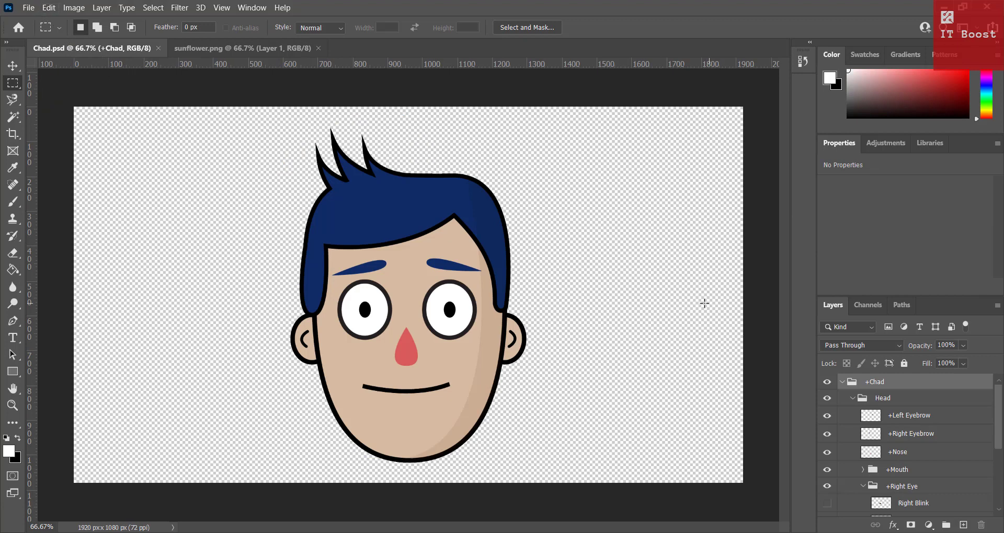
pyautogui.scroll(-6, 992, 434)
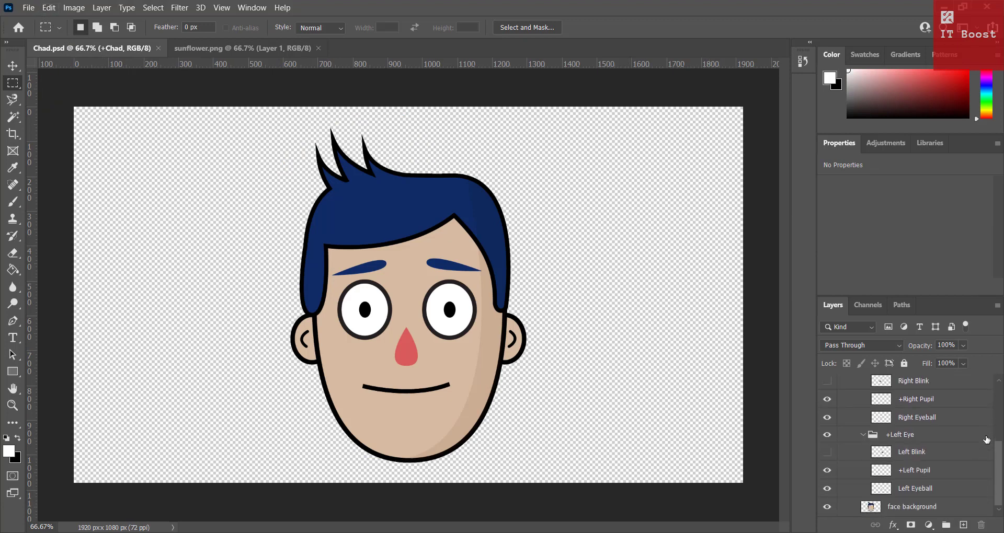
pyautogui.click(935, 511)
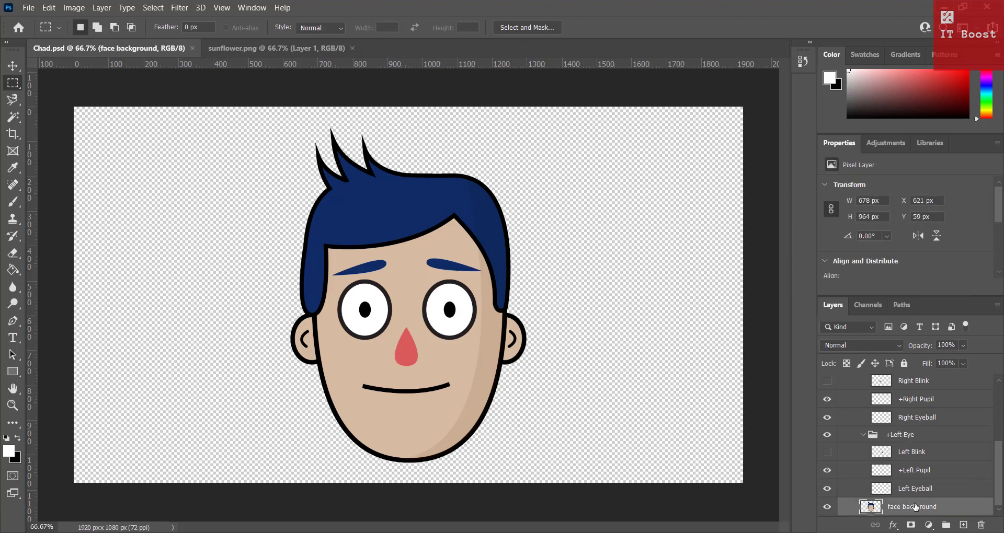
pyautogui.click(831, 511)
pyautogui.click(831, 510)
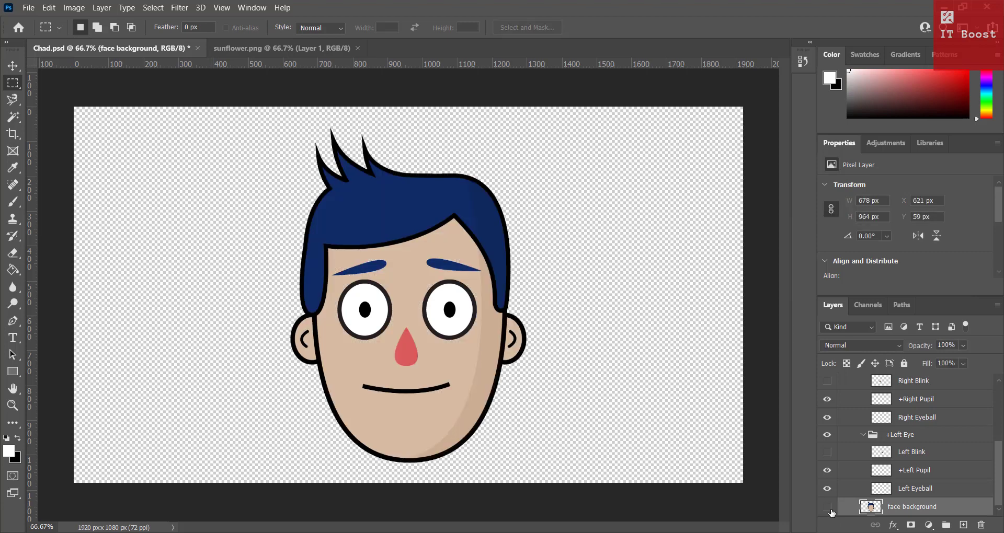
pyautogui.click(831, 510)
pyautogui.click(831, 510)
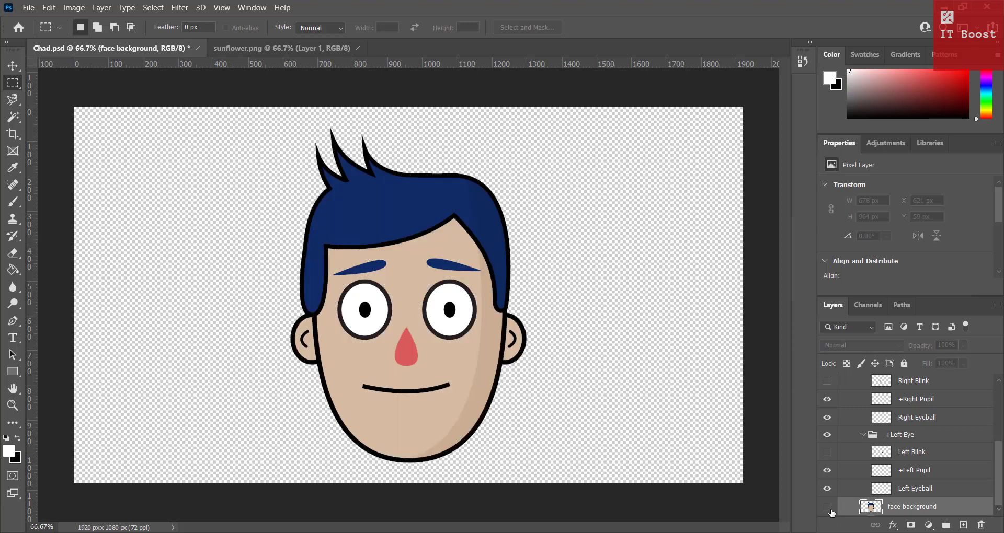
pyautogui.click(831, 510)
pyautogui.click(831, 510)
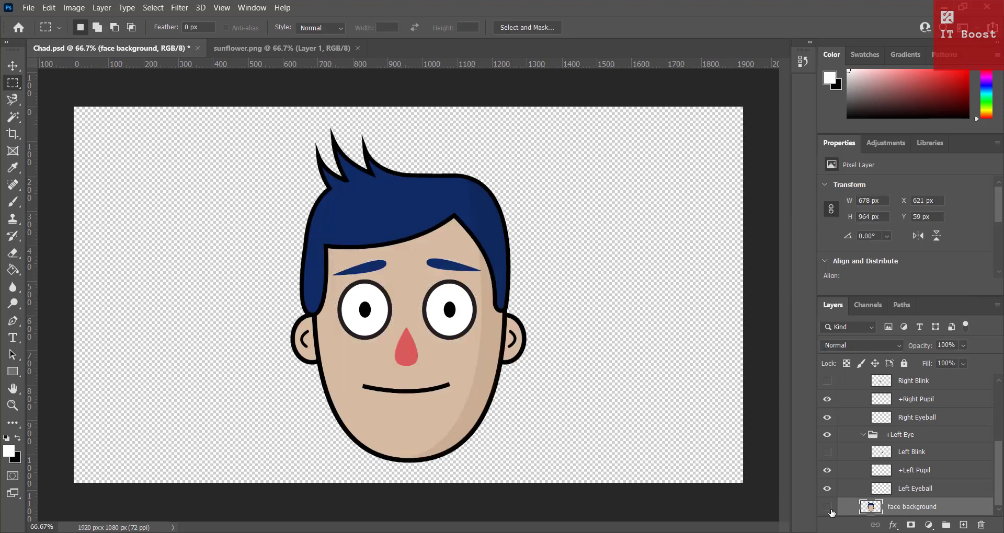
pyautogui.click(827, 507)
pyautogui.click(827, 507)
pyautogui.click(828, 507)
# Step: Add a new layer directly above the face background layer and paste the copied sunflower into it
pyautogui.click(963, 526)
pyautogui.scroll(-1, 949, 451)
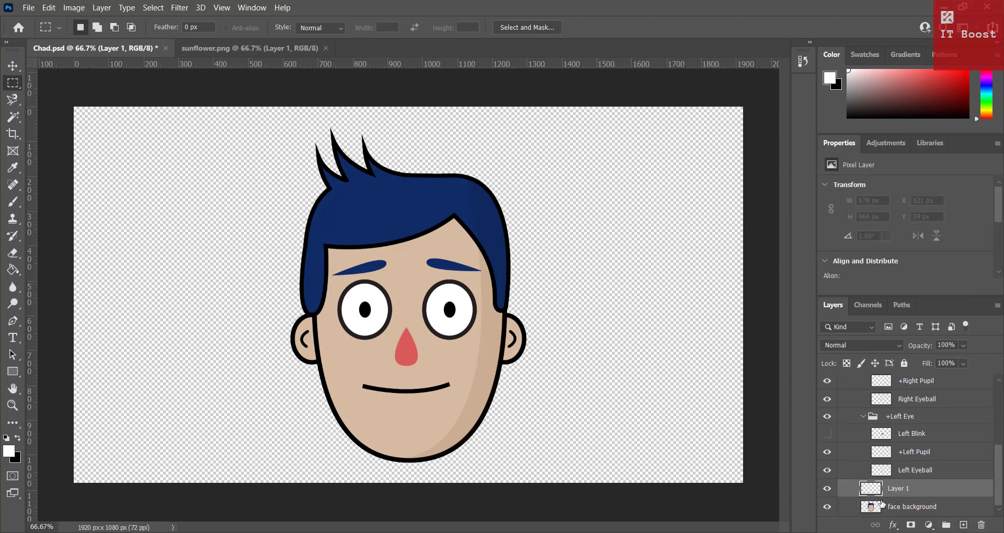
pyautogui.click(49, 8)
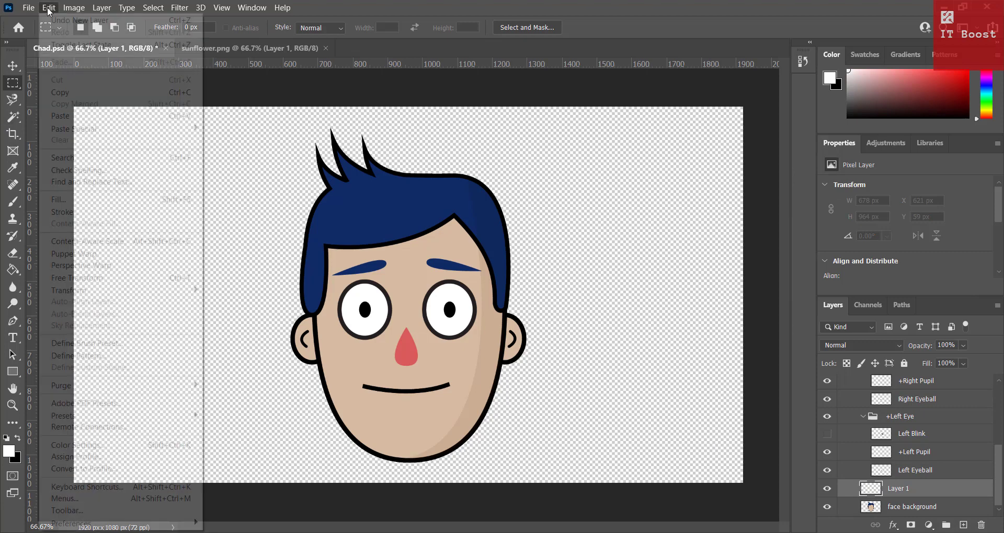
pyautogui.click(77, 120)
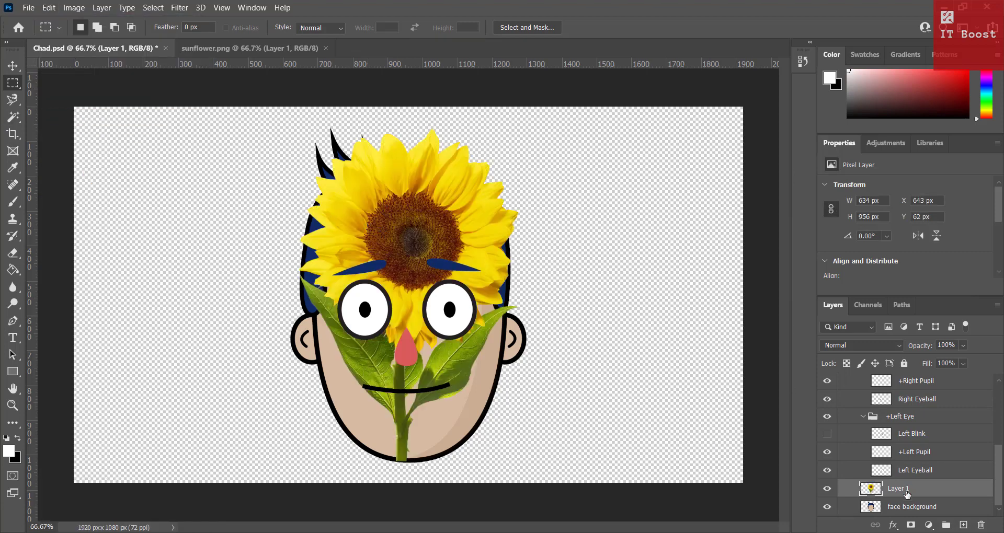
# Step: Delete the face background layer and move the pasted sunflower straight down to about Y 130 px
pyautogui.click(914, 509)
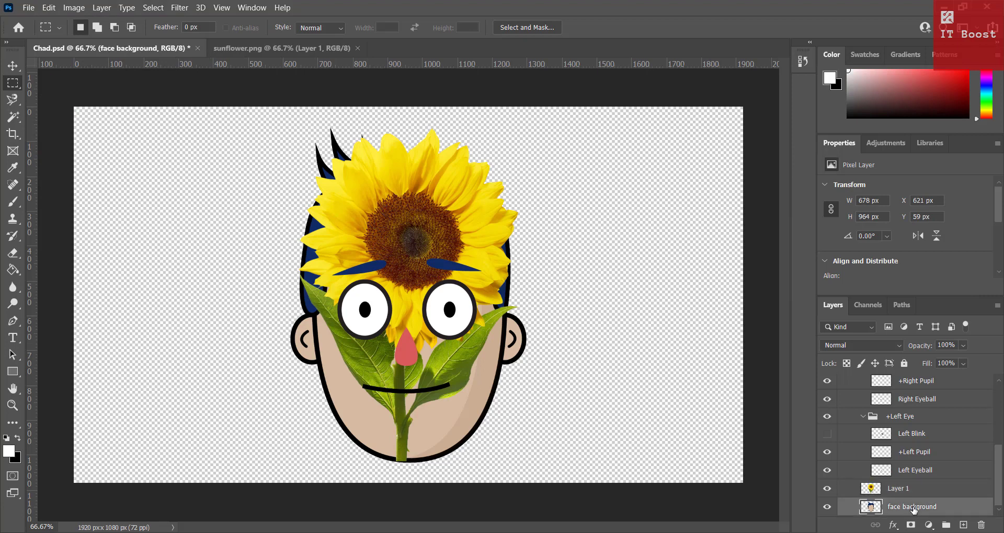
pyautogui.click(979, 527)
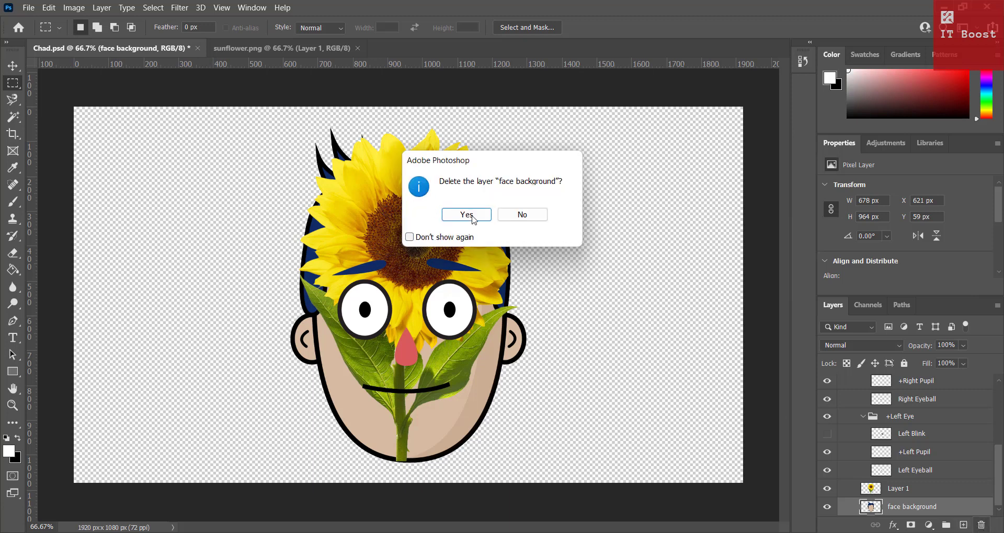
pyautogui.click(449, 216)
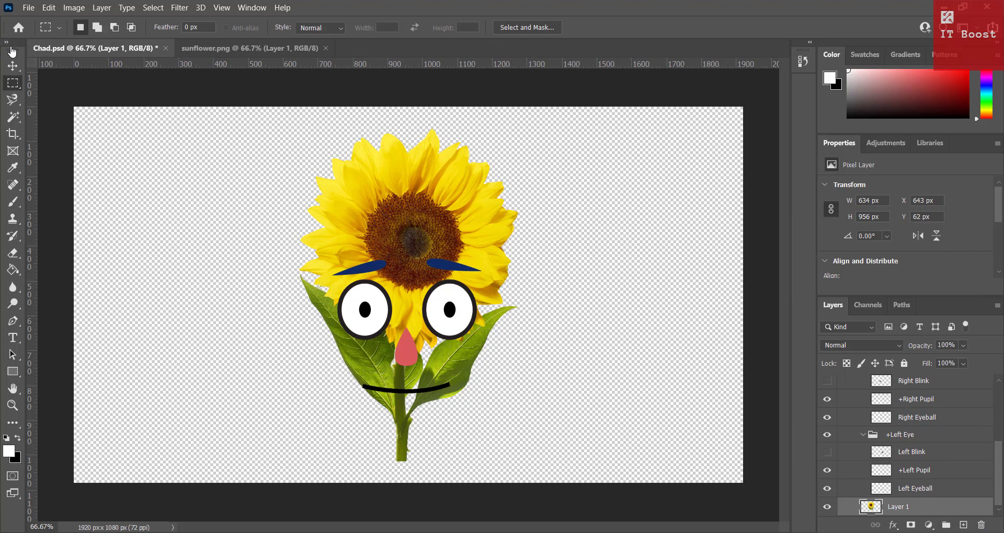
pyautogui.click(13, 66)
pyautogui.moveTo(376, 163); pyautogui.dragTo(376, 186)
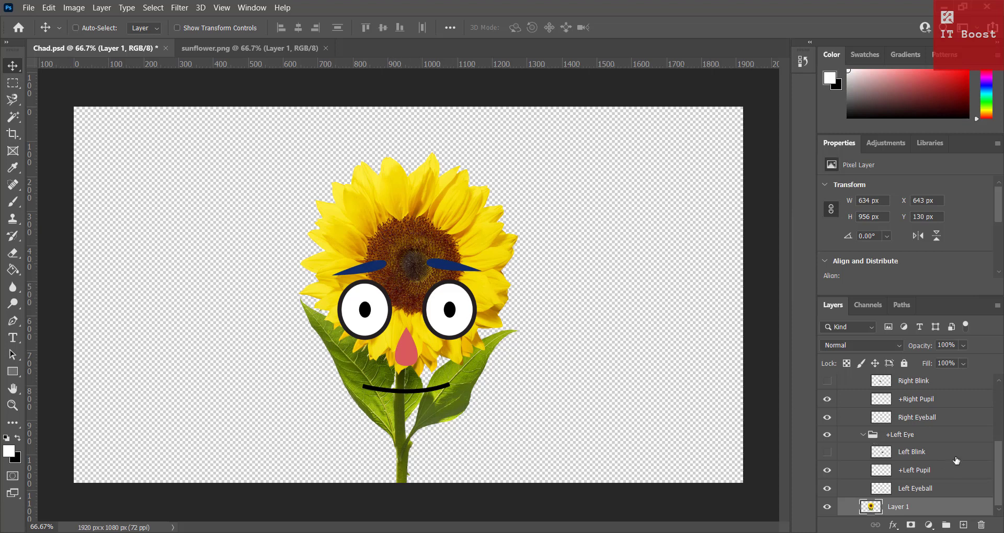
# Step: Show transform controls for the +Left Eyebrow layer and scale the eyebrow proportionally to about 60%
pyautogui.scroll(2, 956, 461)
pyautogui.scroll(3, 957, 462)
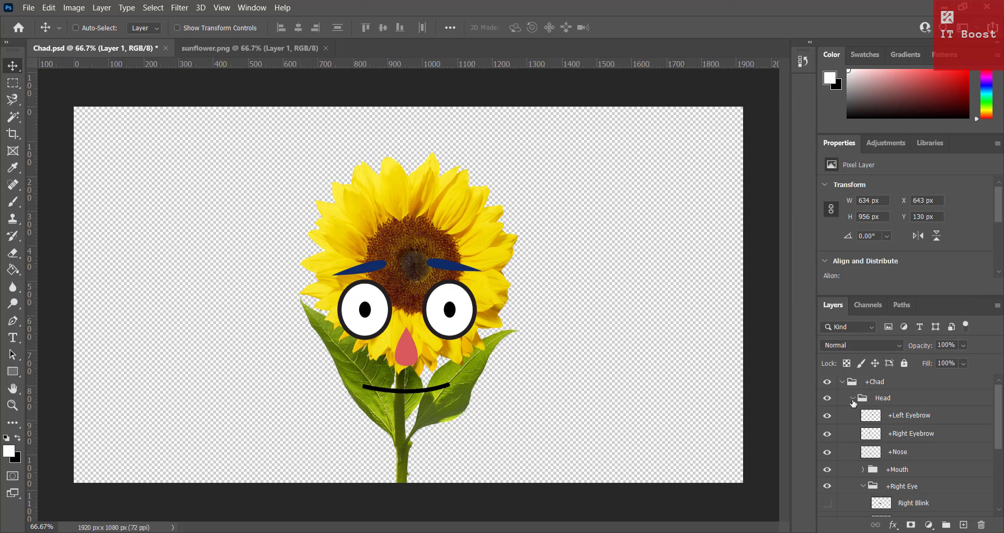
pyautogui.click(914, 421)
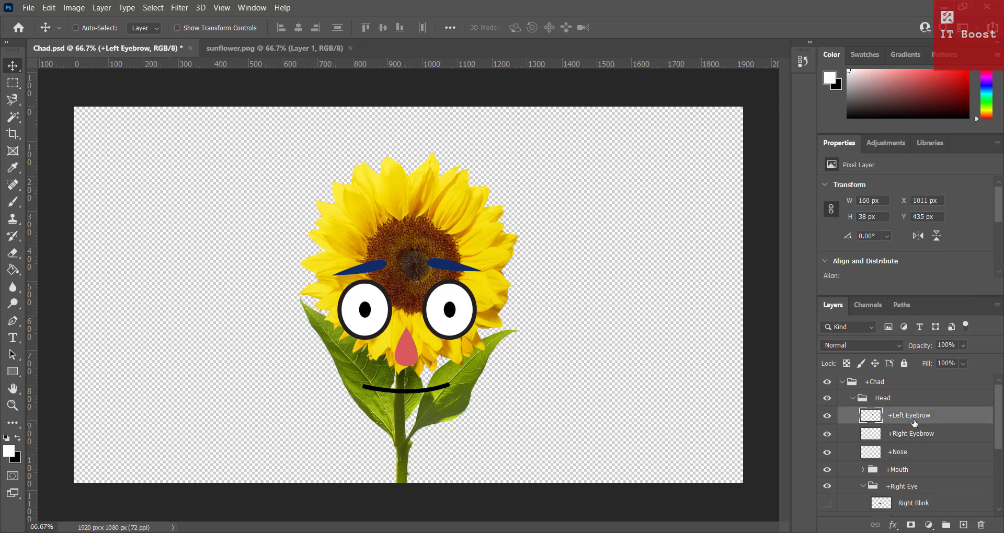
pyautogui.click(177, 27)
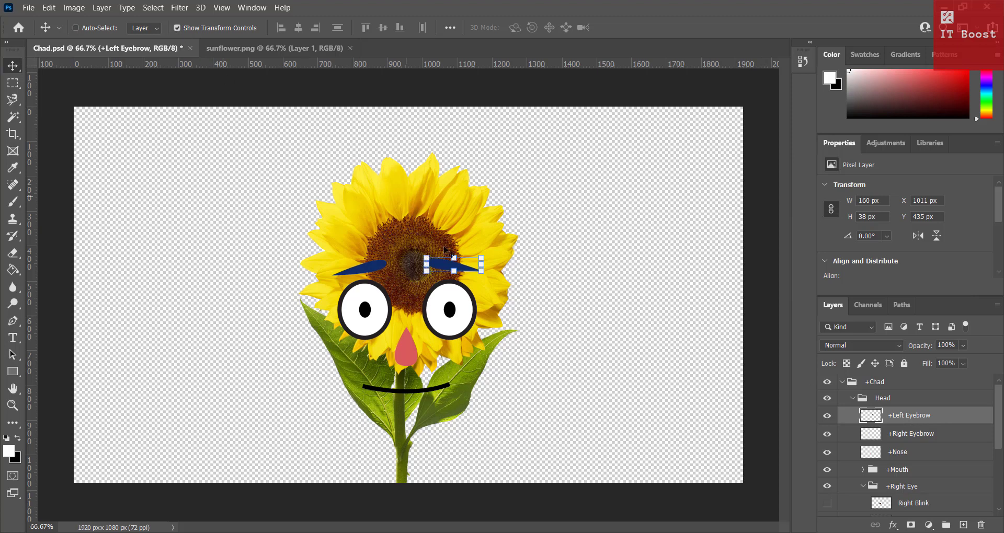
pyautogui.moveTo(480, 257); pyautogui.dragTo(460, 256)
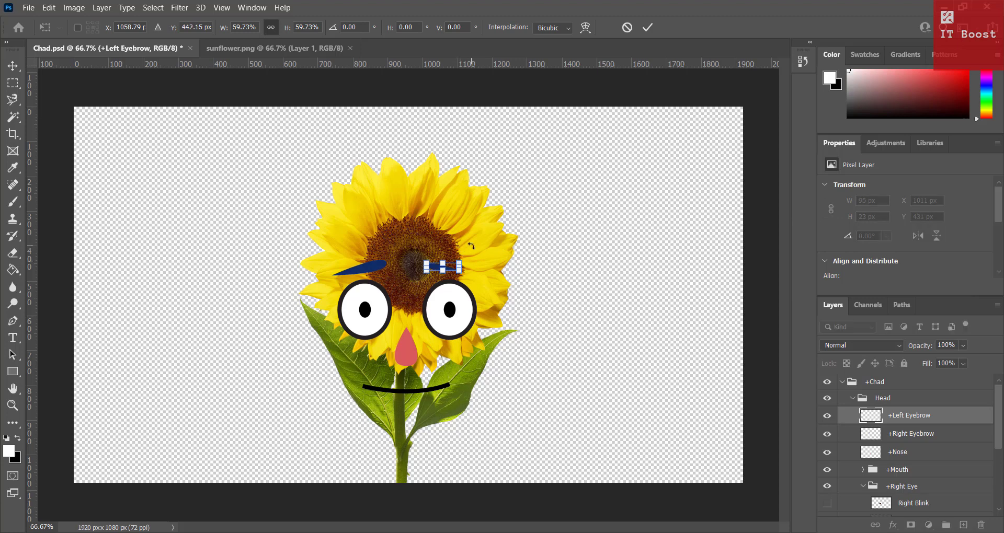
# Step: Move the left eyebrow up and inward onto the sunflower's dark center, shrink it to about 75 × 18 px and apply the transform
pyautogui.hotkey('shift', 'Up')
pyautogui.hotkey('shift', 'Up')
pyautogui.hotkey('shift', 'Up')
pyautogui.hotkey('shift', 'Up')
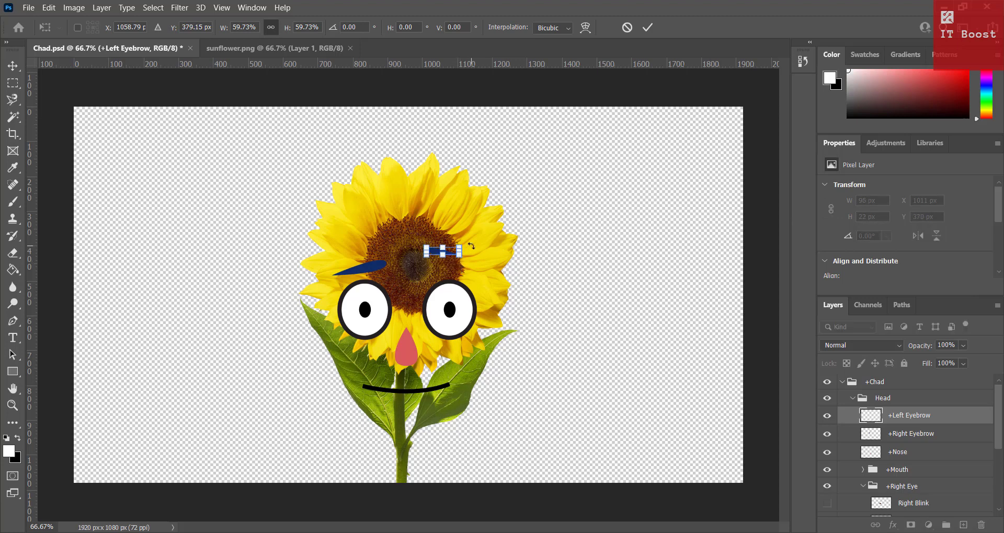
pyautogui.hotkey('shift', 'Up')
pyautogui.hotkey('shift', 'Up')
pyautogui.hotkey('shift', 'Up')
pyautogui.hotkey('shift', 'Up')
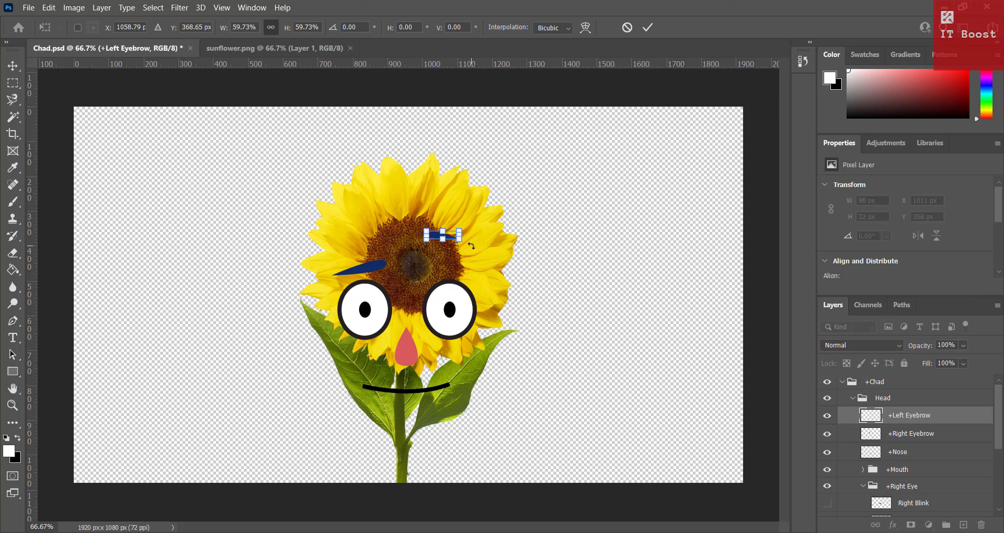
pyautogui.press('Up')
pyautogui.press('Up')
pyautogui.press('Up')
pyautogui.hotkey('shift', 'Left')
pyautogui.hotkey('shift', 'Left')
pyautogui.press('Left')
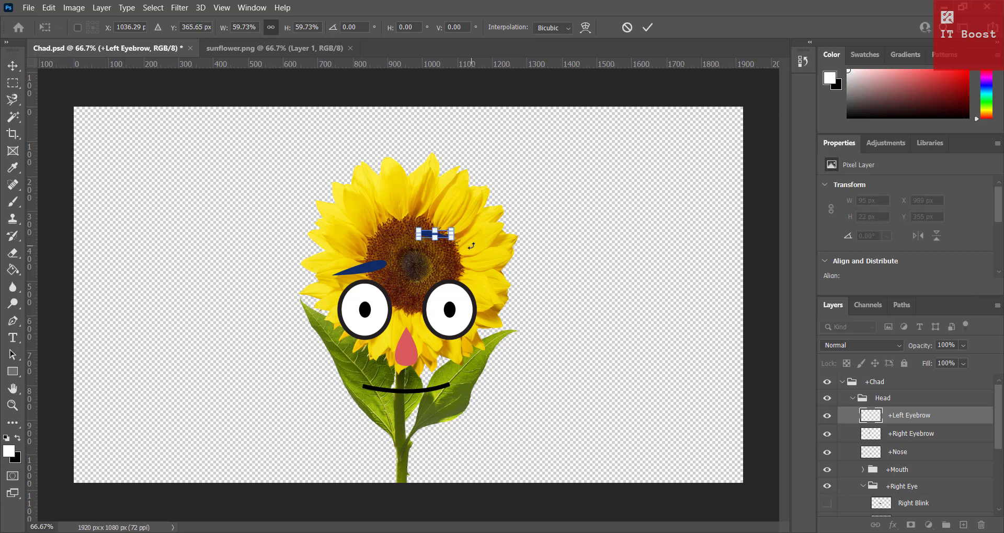
pyautogui.moveTo(450, 228); pyautogui.dragTo(446, 231)
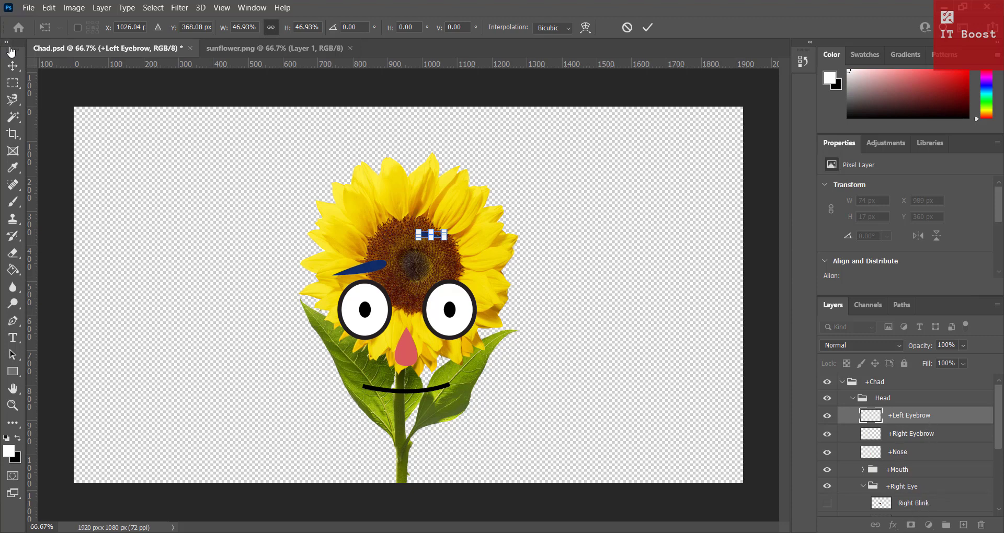
pyautogui.click(13, 66)
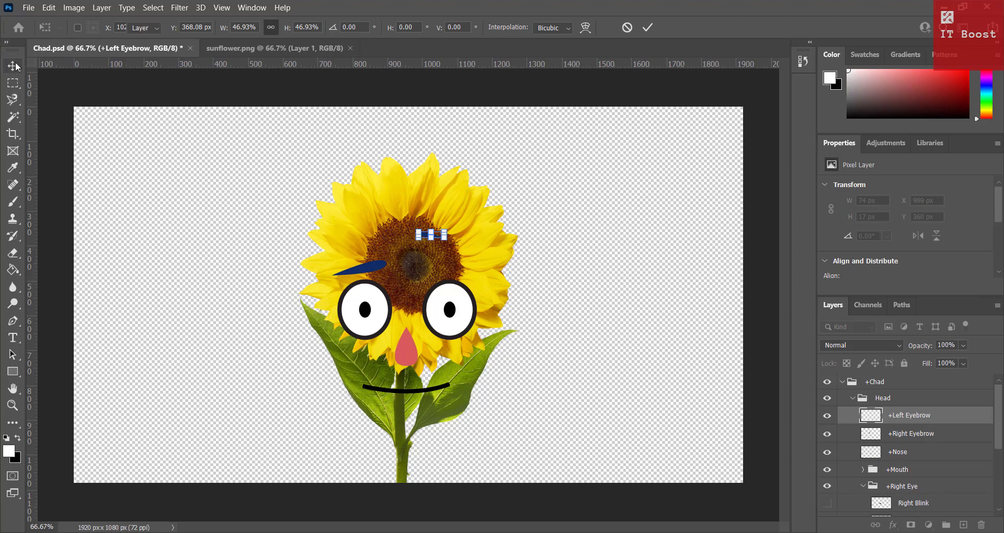
# Step: Add a Stroke effect to the left eyebrow in dark brown 4f1e19, sampled from the sunflower's center
pyautogui.click(895, 526)
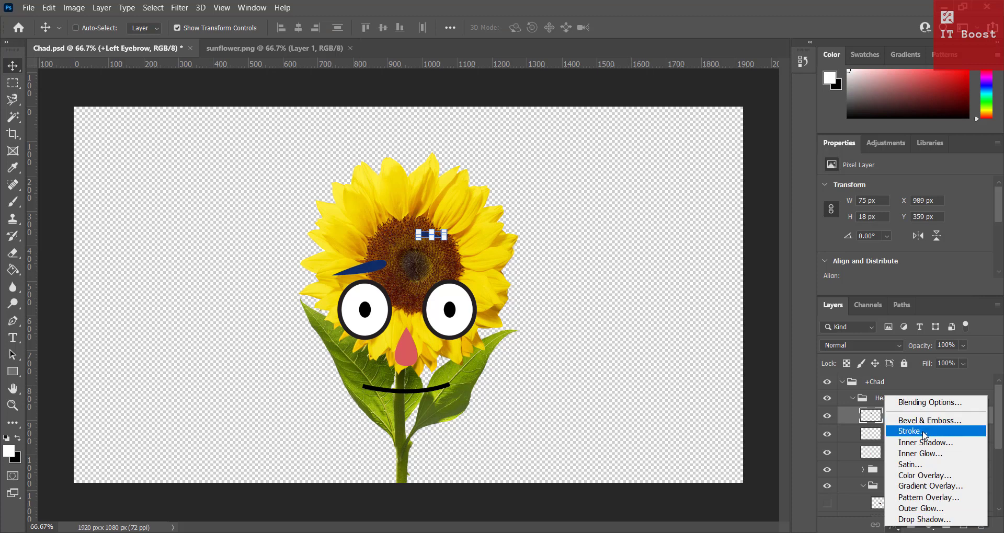
pyautogui.click(925, 432)
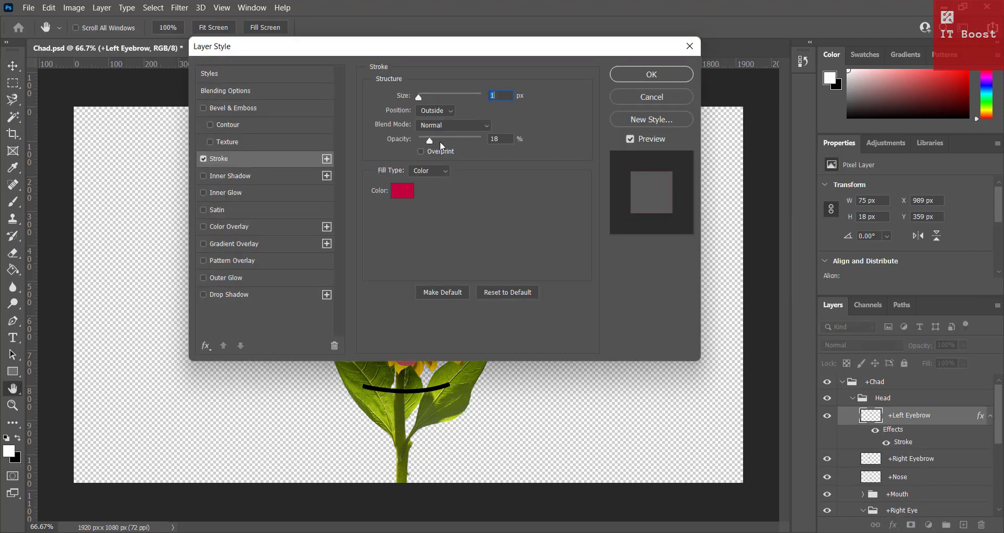
pyautogui.moveTo(443, 49); pyautogui.dragTo(754, 101)
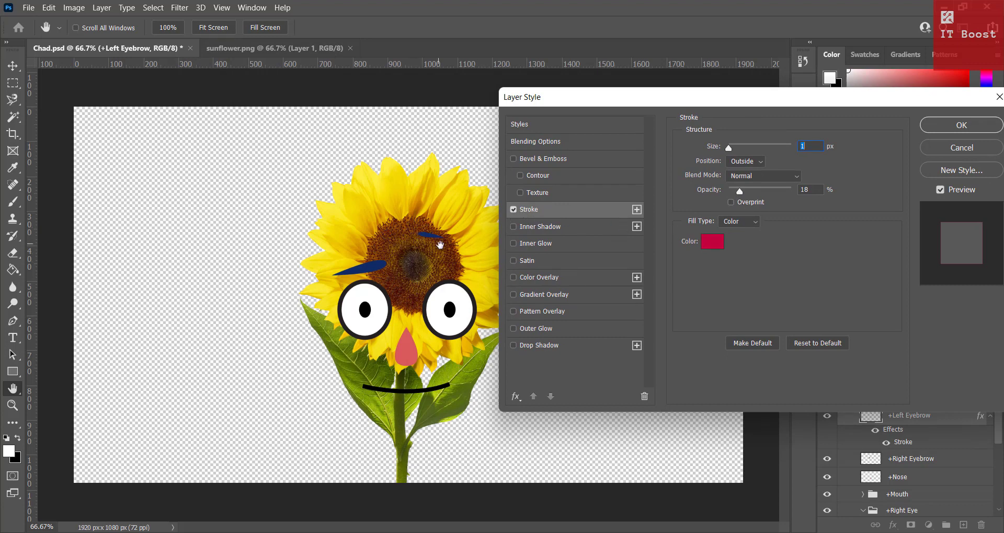
pyautogui.click(711, 242)
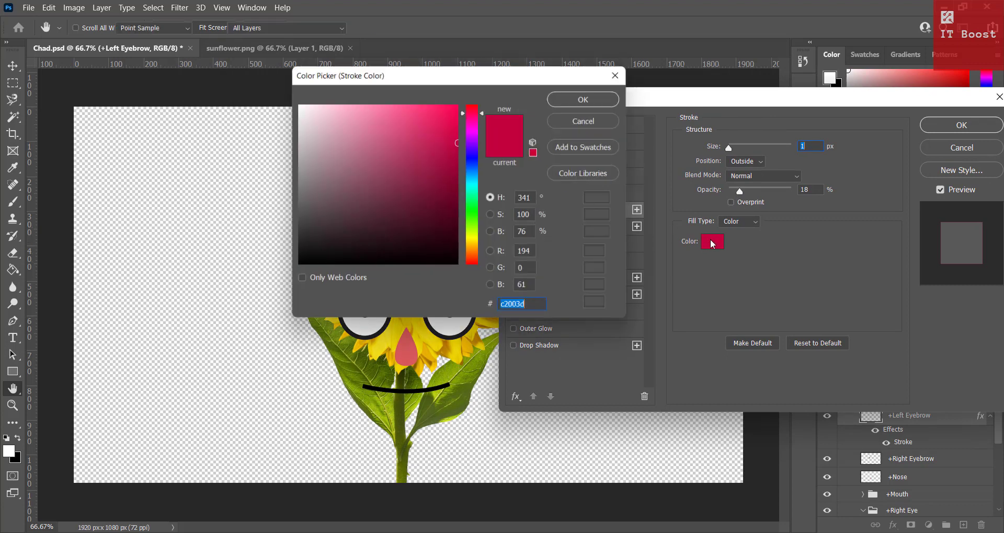
pyautogui.moveTo(521, 75); pyautogui.dragTo(750, 118)
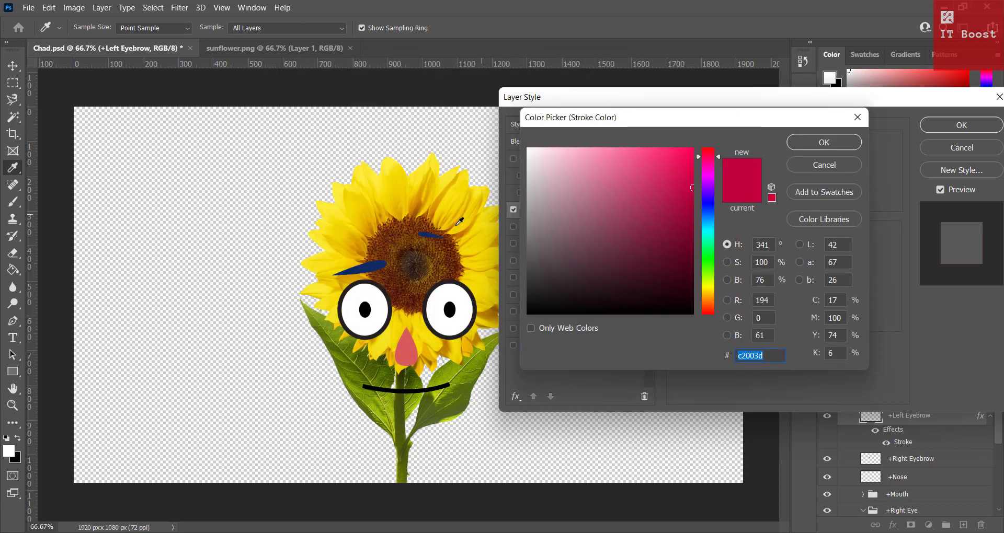
pyautogui.click(416, 258)
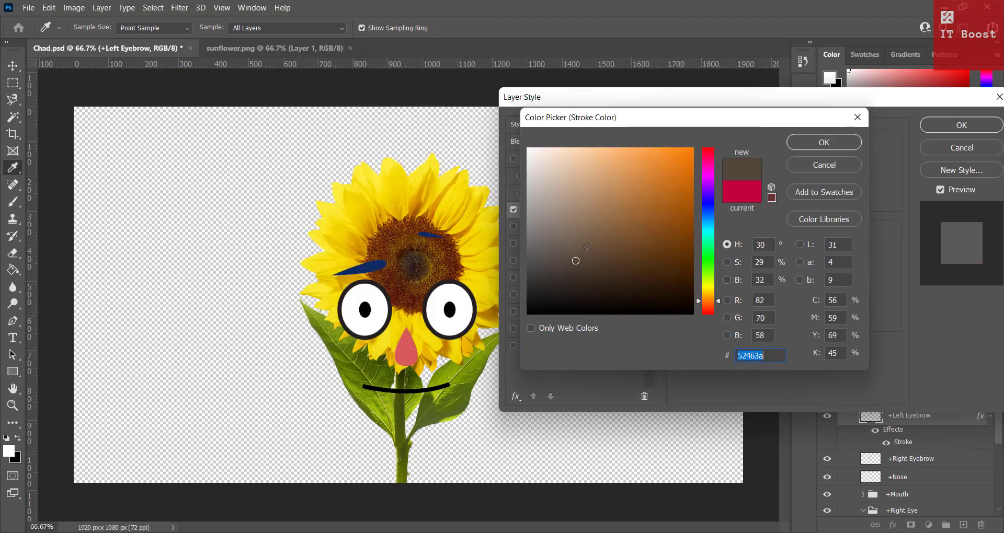
pyautogui.click(406, 232)
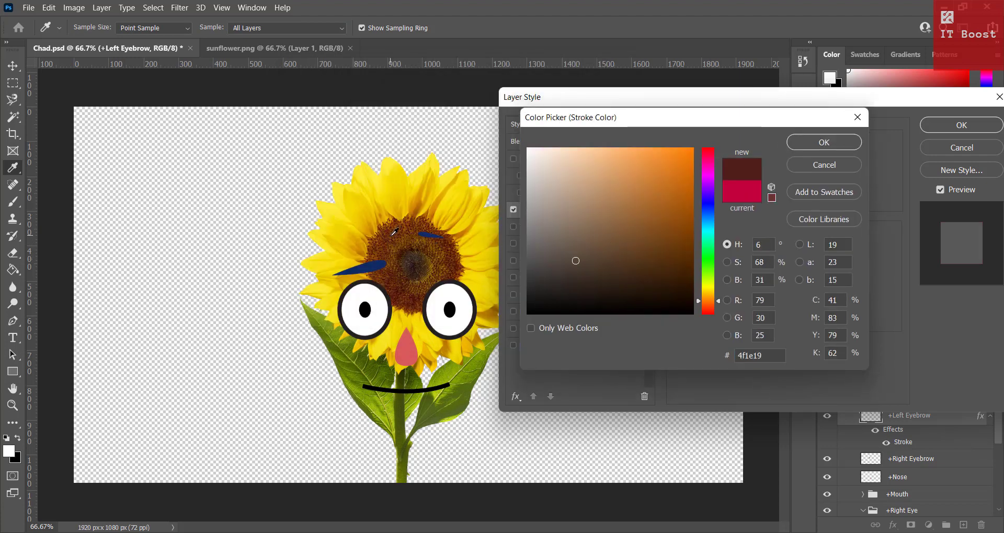
pyautogui.click(846, 145)
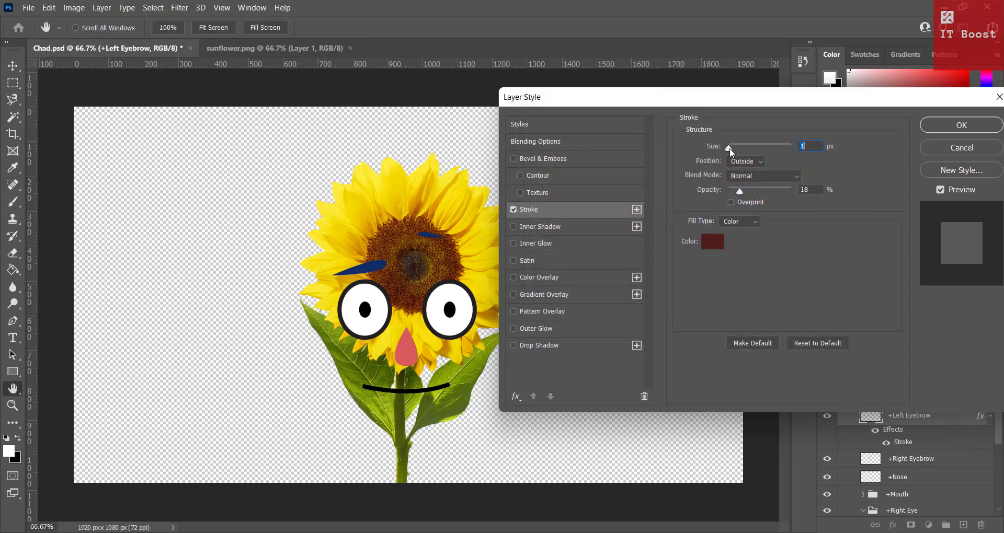
# Step: Set the eyebrow's stroke to size 16 px, position Inside and opacity 100%
pyautogui.moveTo(731, 151)
pyautogui.mouseDown()
pyautogui.moveTo(751, 152)
pyautogui.moveTo(738, 152)
pyautogui.mouseUp()
pyautogui.click(748, 162)
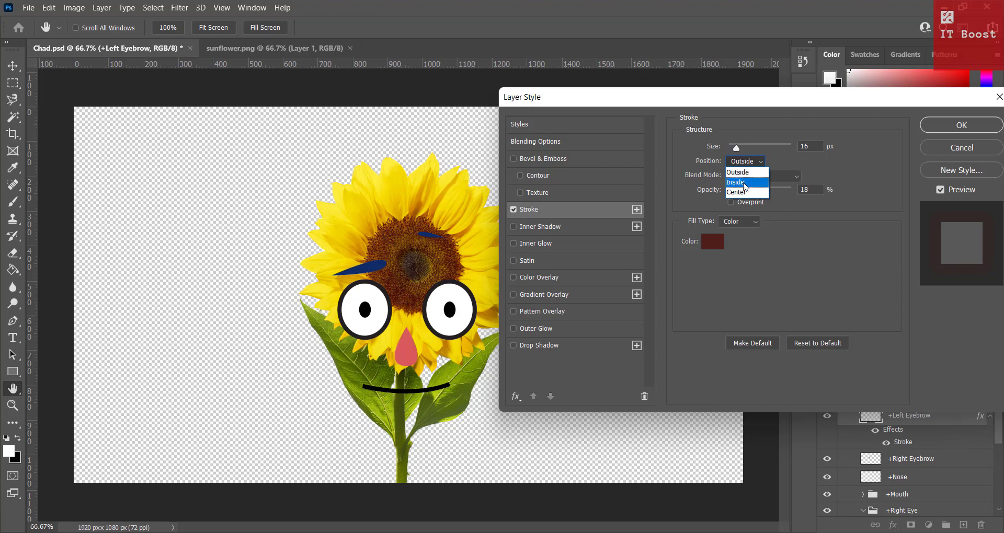
pyautogui.click(745, 183)
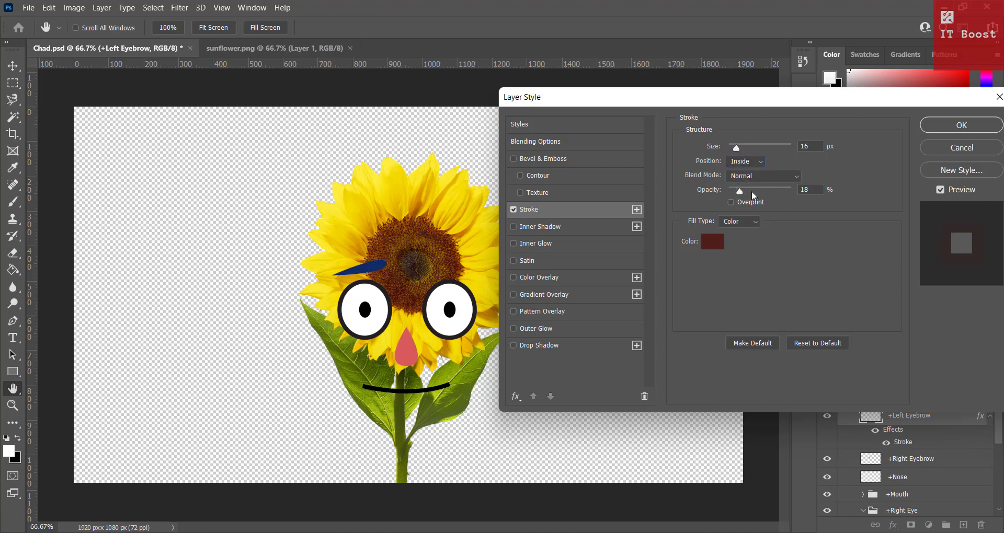
pyautogui.moveTo(747, 193); pyautogui.dragTo(800, 201)
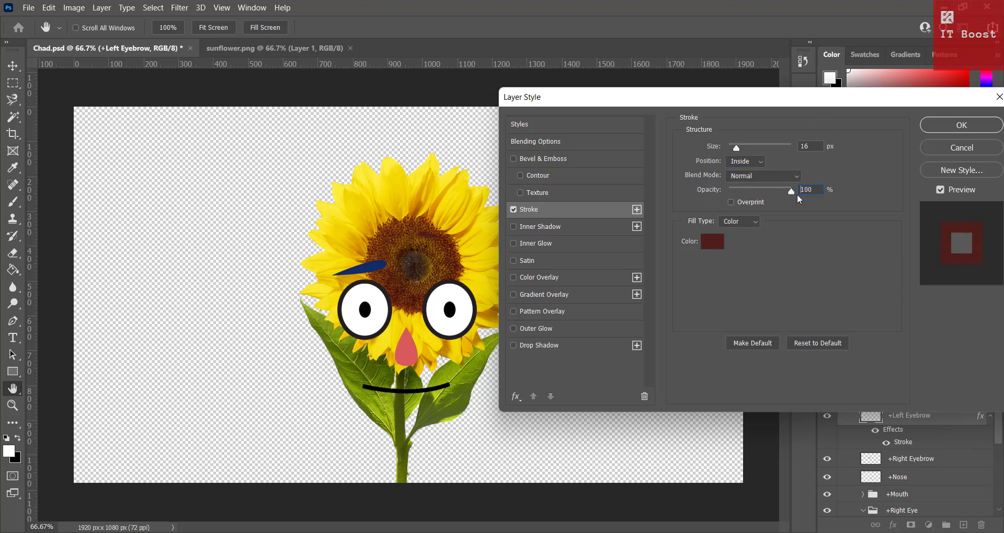
# Step: Change the stroke color to the golden d59102 sampled from the sunflower's petals and apply the layer style
pyautogui.click(718, 244)
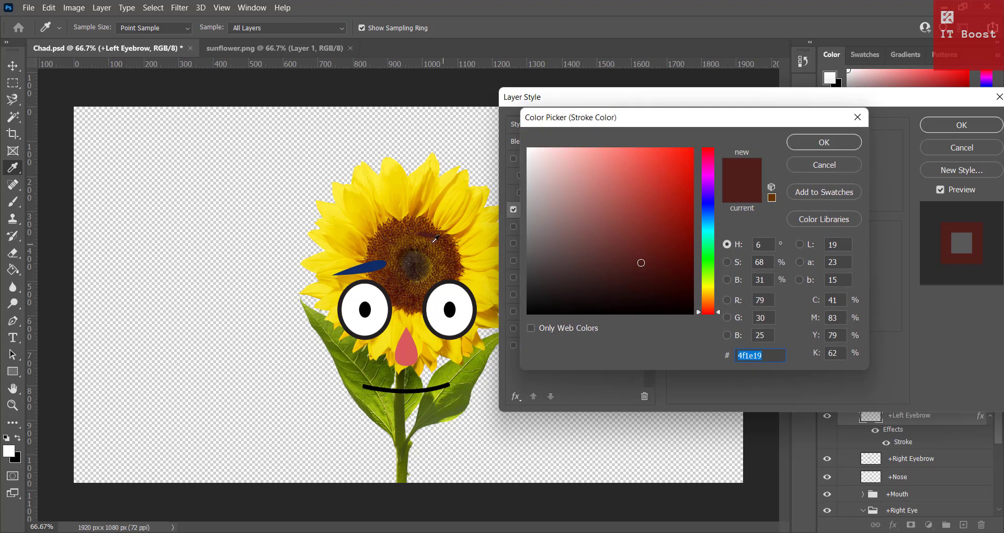
pyautogui.click(402, 240)
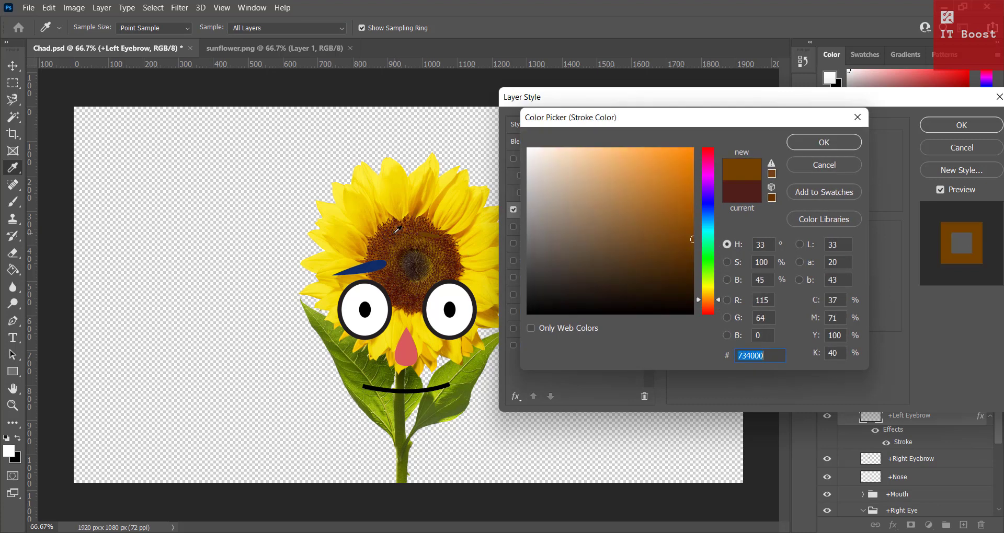
pyautogui.click(397, 229)
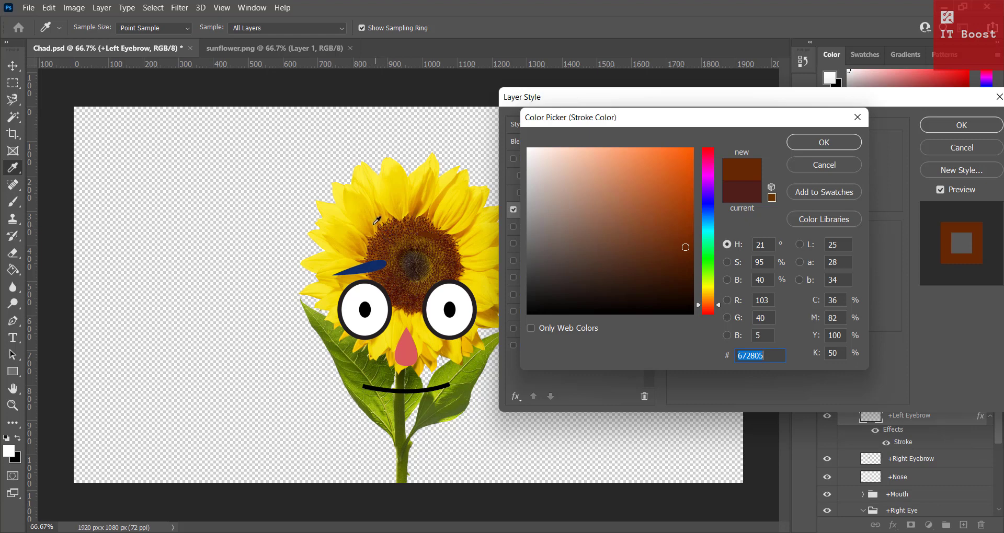
pyautogui.click(374, 222)
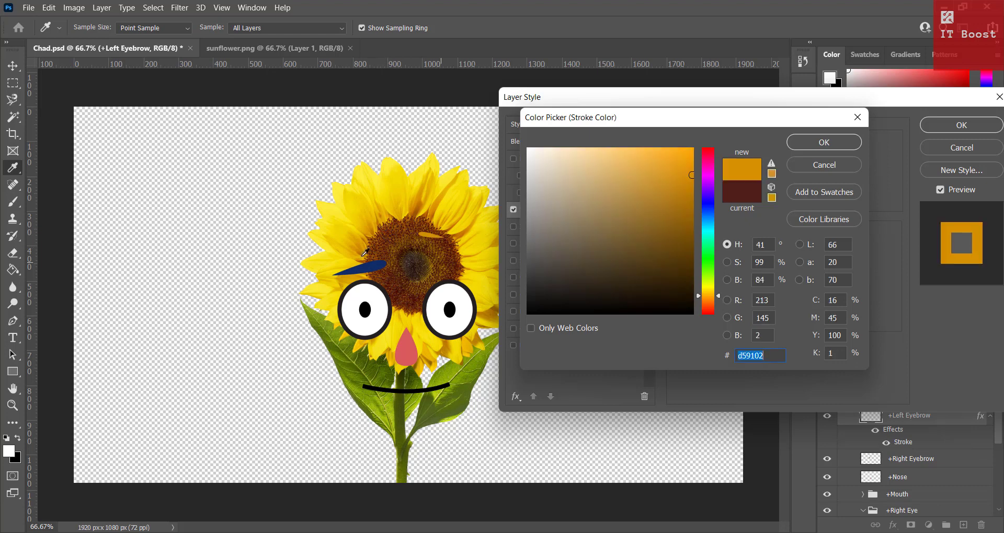
pyautogui.click(821, 143)
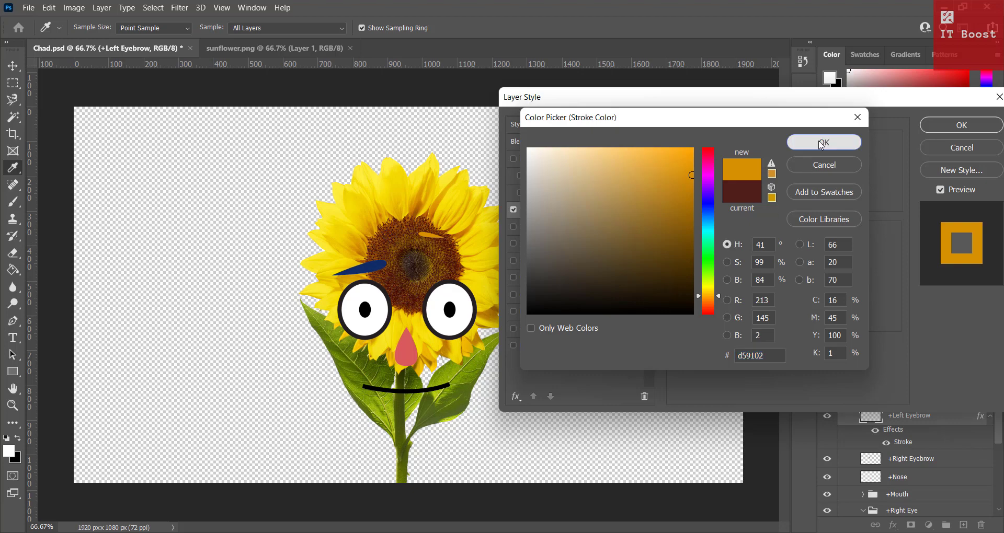
pyautogui.click(937, 127)
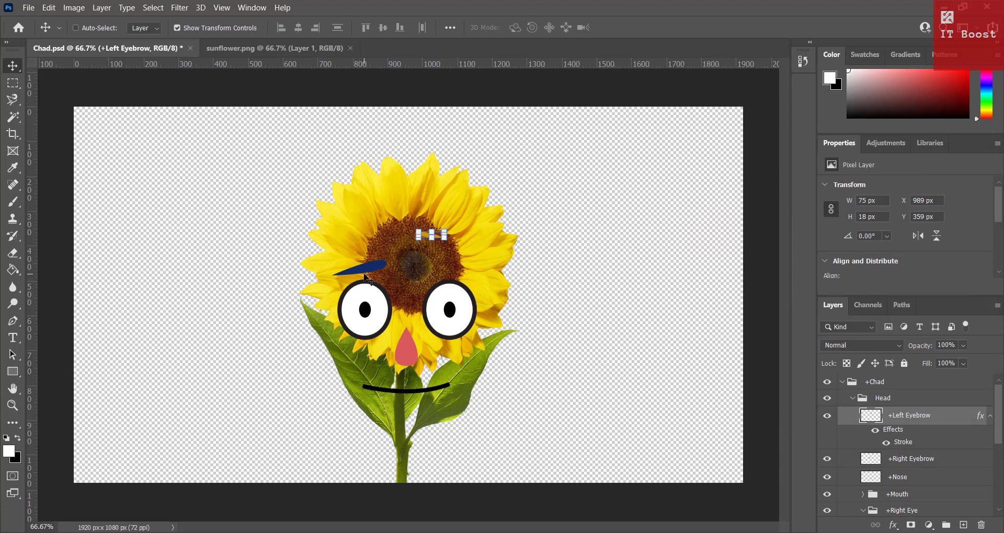
# Step: Select the right eyebrow layer, shrink it proportionally to about 79 × 23 px and apply the transform
pyautogui.scroll(-1, 914, 458)
pyautogui.click(914, 443)
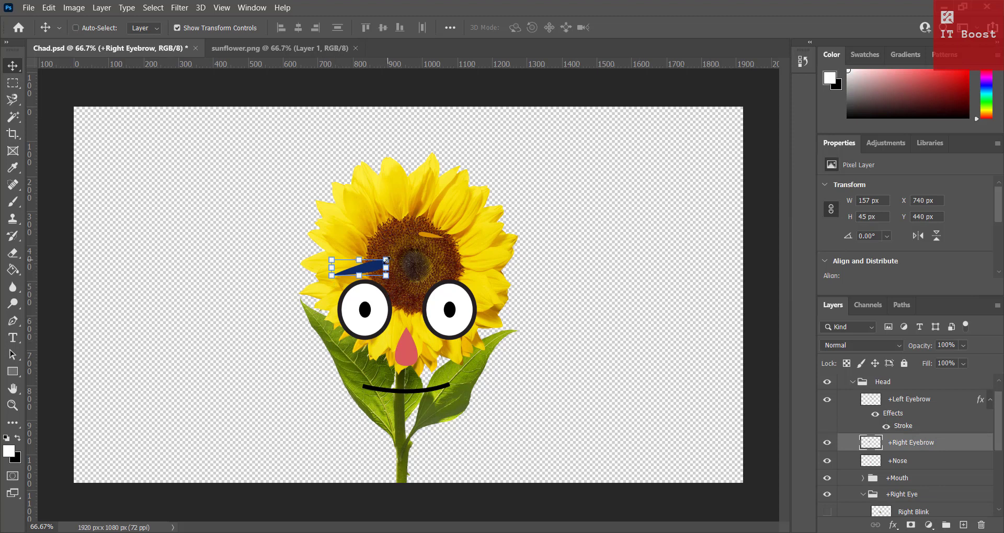
pyautogui.moveTo(386, 260); pyautogui.dragTo(361, 273)
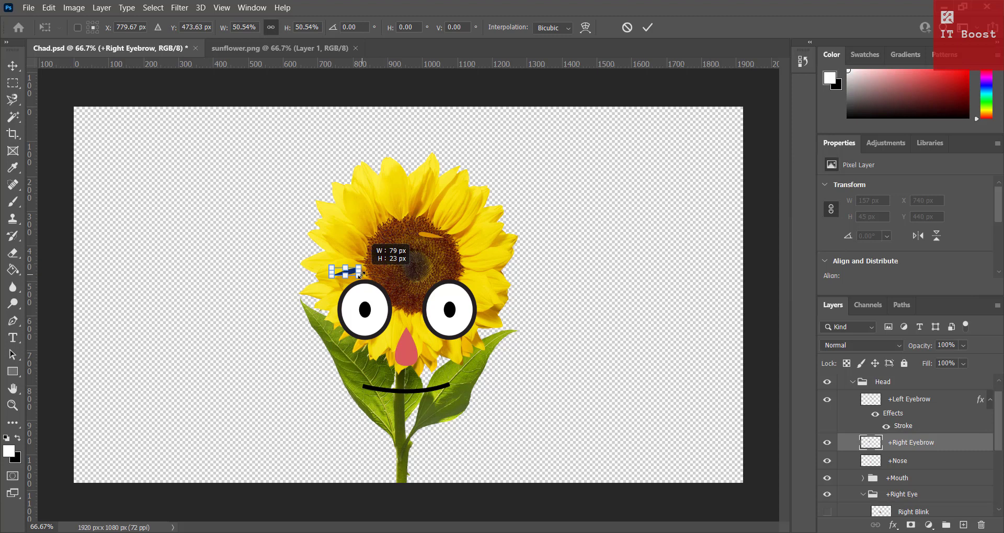
pyautogui.moveTo(361, 273); pyautogui.dragTo(361, 274)
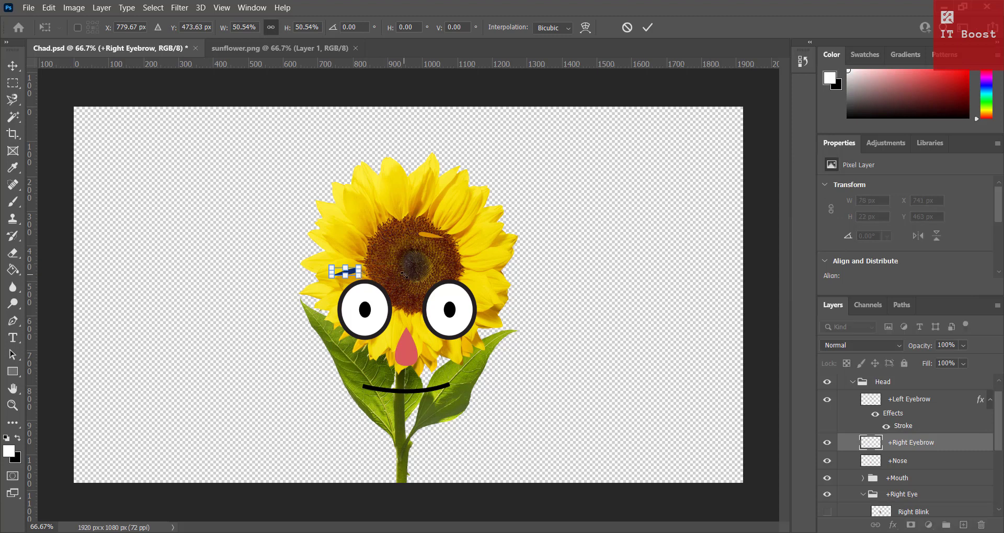
pyautogui.click(13, 68)
# Step: Move the right eyebrow up and inward onto the sunflower's dark center, to about X 853 px, Y 366 px
pyautogui.press('Up')
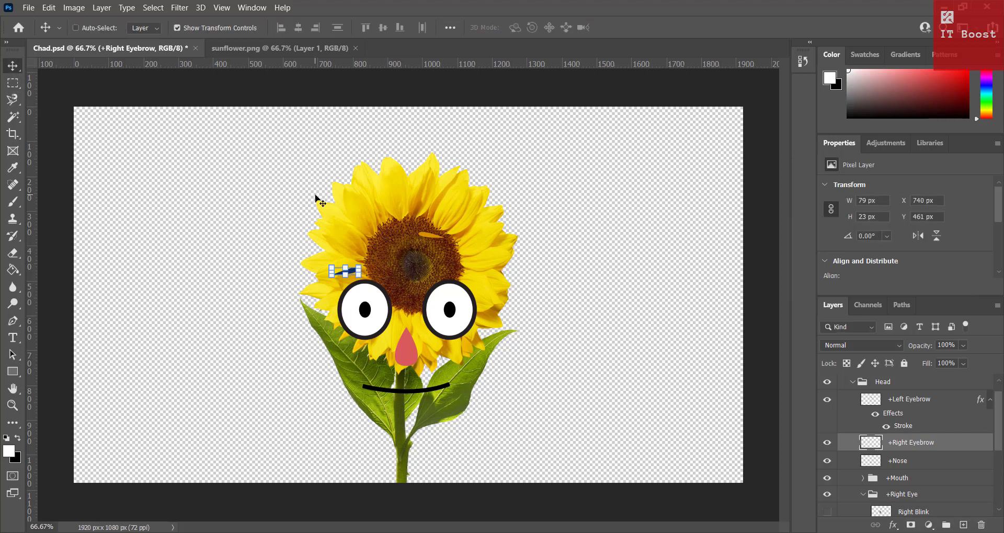
pyautogui.press('Up')
pyautogui.press('Up')
pyautogui.press('Up')
pyautogui.press('Up')
pyautogui.press('Up')
pyautogui.press('Up')
pyautogui.press('Up')
pyautogui.press('Up')
pyautogui.press('Up')
pyautogui.press('Up')
pyautogui.press('Up')
pyautogui.press('Up')
pyautogui.press('Up')
pyautogui.press('Up')
pyautogui.press('Up')
pyautogui.press('Up')
pyautogui.press('Up')
pyautogui.press('Up')
pyautogui.press('Up')
pyautogui.press('Up')
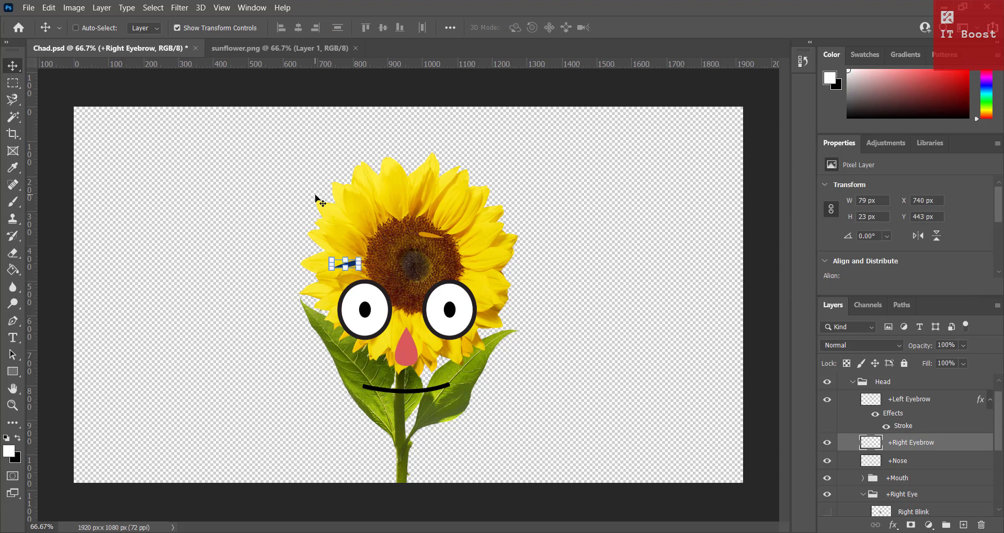
pyautogui.press('Up')
pyautogui.press('Up')
pyautogui.press('Up')
pyautogui.press('Up')
pyautogui.press('Up')
pyautogui.press('Up')
pyautogui.press('Up')
pyautogui.press('Up')
pyautogui.press('Up')
pyautogui.press('Up')
pyautogui.press('Up')
pyautogui.press('Up')
pyautogui.press('Up')
pyautogui.press('Up')
pyautogui.press('Up')
pyautogui.press('Up')
pyautogui.press('Up')
pyautogui.press('Up')
pyautogui.press('Up')
pyautogui.press('Up')
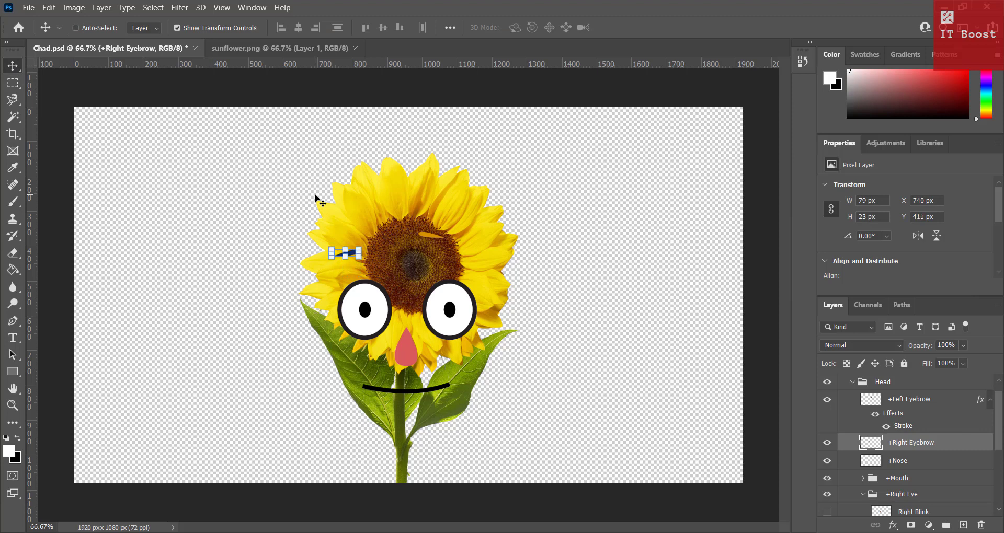
pyautogui.press('Up')
pyautogui.press('Up')
pyautogui.press('Up')
pyautogui.press('Up')
pyautogui.press('Up')
pyautogui.press('Up')
pyautogui.press('Up')
pyautogui.press('Up')
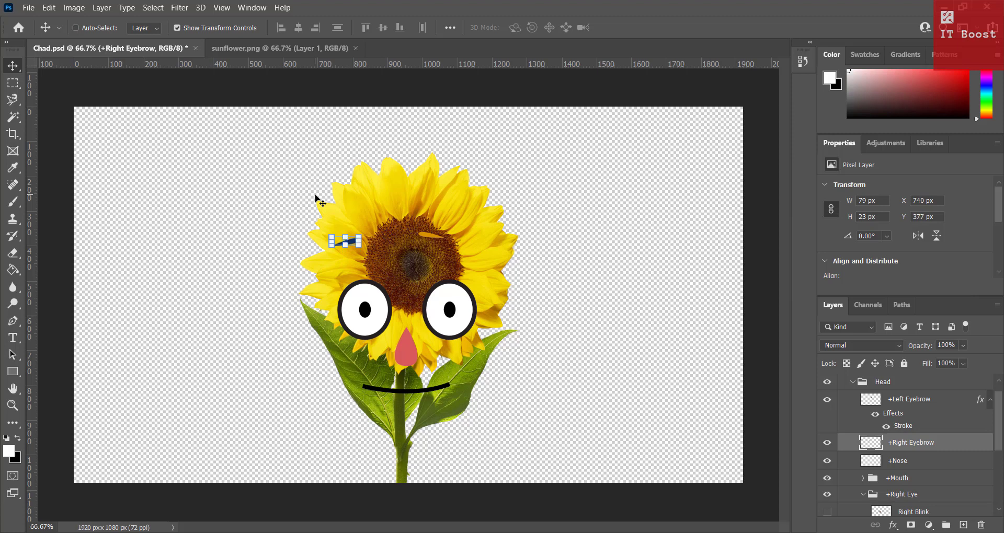
pyautogui.press('Up')
pyautogui.press('Up')
pyautogui.press('Up')
pyautogui.press('Up')
pyautogui.press('Up')
pyautogui.press('Up')
pyautogui.press('Up')
pyautogui.press('Up')
pyautogui.press('Up')
pyautogui.press('Up')
pyautogui.press('Up')
pyautogui.press('Up')
pyautogui.press('Up')
pyautogui.press('Up')
pyautogui.press('Up')
pyautogui.press('Up')
pyautogui.press('Up')
pyautogui.press('Up')
pyautogui.press('Up')
pyautogui.press('Up')
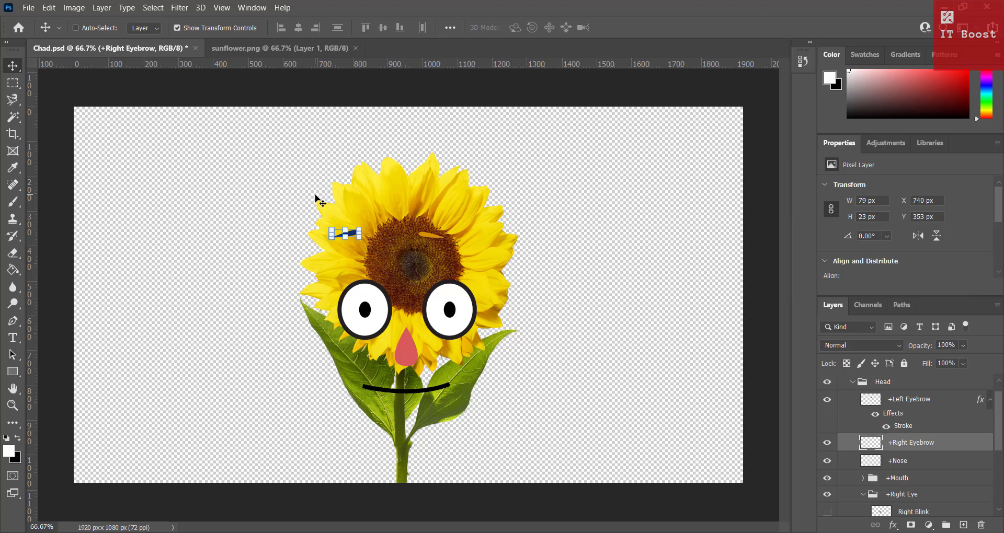
pyautogui.press('Right')
pyautogui.press('Right')
pyautogui.press('Right')
pyautogui.press('Right')
pyautogui.press('Right')
pyautogui.press('Right')
pyautogui.press('Right')
pyautogui.press('Right')
pyautogui.press('Right')
pyautogui.press('Right')
pyautogui.press('Right')
pyautogui.press('Right')
pyautogui.press('Right')
pyautogui.press('Right')
pyautogui.press('Right')
pyautogui.press('Right')
pyautogui.press('Right')
pyautogui.press('Right')
pyautogui.press('Right')
pyautogui.press('Right')
pyautogui.press('Right')
pyautogui.press('Right')
pyautogui.press('Right')
pyautogui.press('Right')
pyautogui.press('Right')
pyautogui.press('Right')
pyautogui.press('Right')
pyautogui.press('Right')
pyautogui.press('Right')
pyautogui.press('Right')
pyautogui.press('Right')
pyautogui.press('Right')
pyautogui.press('Right')
pyautogui.press('Right')
pyautogui.press('Right')
pyautogui.press('Right')
pyautogui.press('Right')
pyautogui.press('Right')
pyautogui.press('Right')
pyautogui.press('Right')
pyautogui.press('Right')
pyautogui.press('Right')
pyautogui.press('Right')
pyautogui.press('Right')
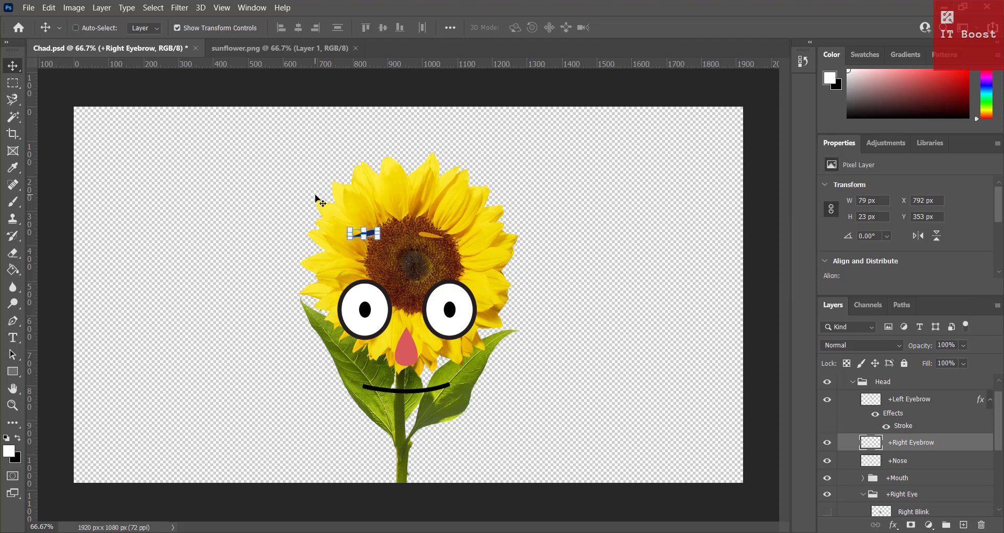
pyautogui.press('Right')
pyautogui.press('Right')
pyautogui.press('Right')
pyautogui.press('Right')
pyautogui.moveTo(372, 236); pyautogui.dragTo(393, 242)
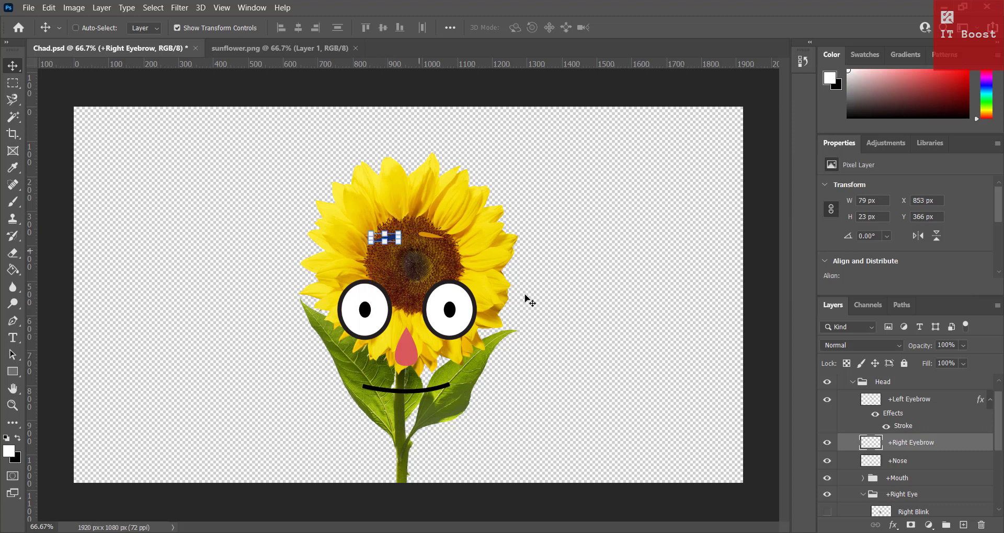
# Step: Add a golden Stroke effect to the right eyebrow with size 16 px, position Inside and opacity 100%
pyautogui.click(893, 526)
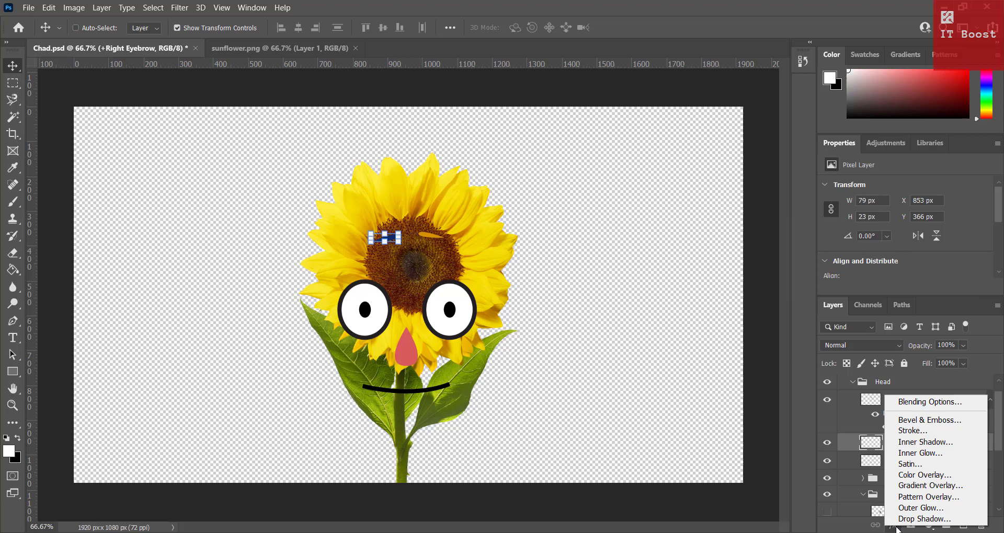
pyautogui.click(911, 430)
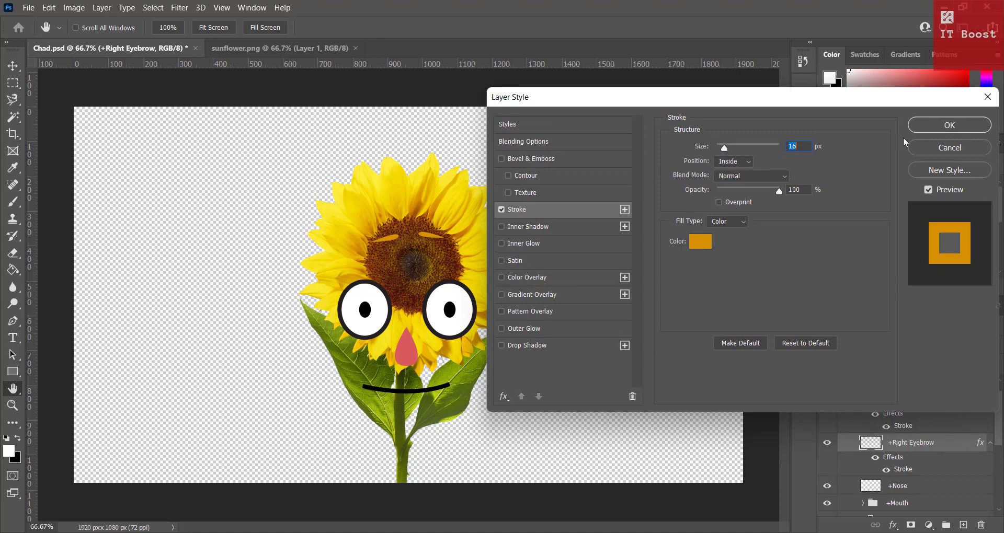
pyautogui.click(949, 125)
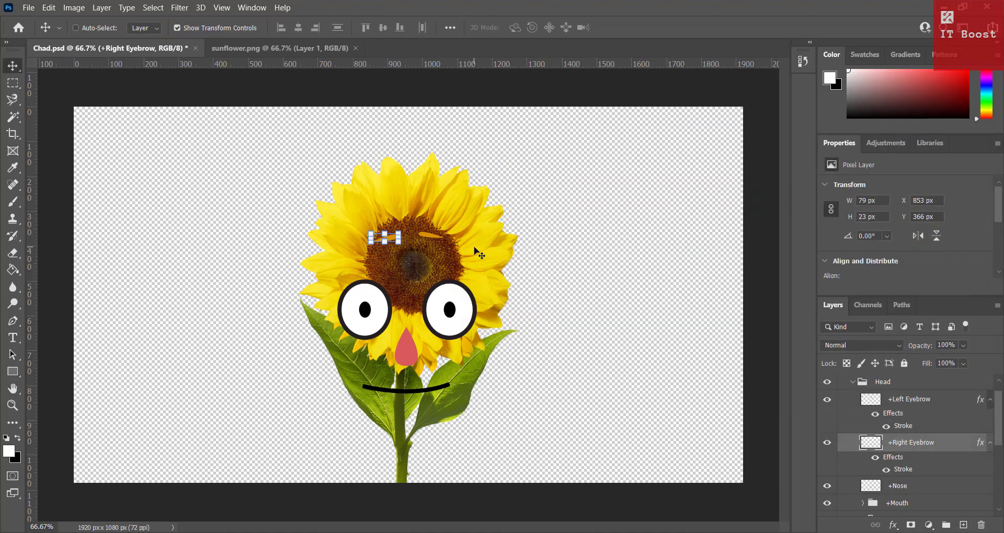
# Step: Nudge the right eyebrow to about X 858 px, Y 354 px and check its alignment with the transform controls temporarily hidden
pyautogui.press('Right')
pyautogui.press('Right')
pyautogui.press('Up')
pyautogui.press('Up')
pyautogui.press('Up')
pyautogui.press('Up')
pyautogui.press('Up')
pyautogui.press('Up')
pyautogui.press('Up')
pyautogui.press('Up')
pyautogui.press('Up')
pyautogui.press('Up')
pyautogui.press('Up')
pyautogui.press('Up')
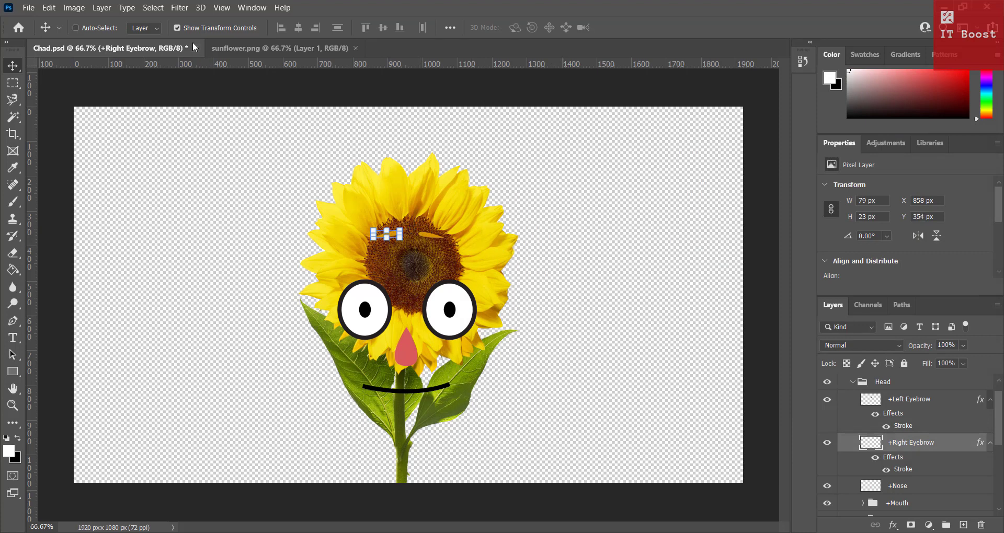
pyautogui.click(178, 28)
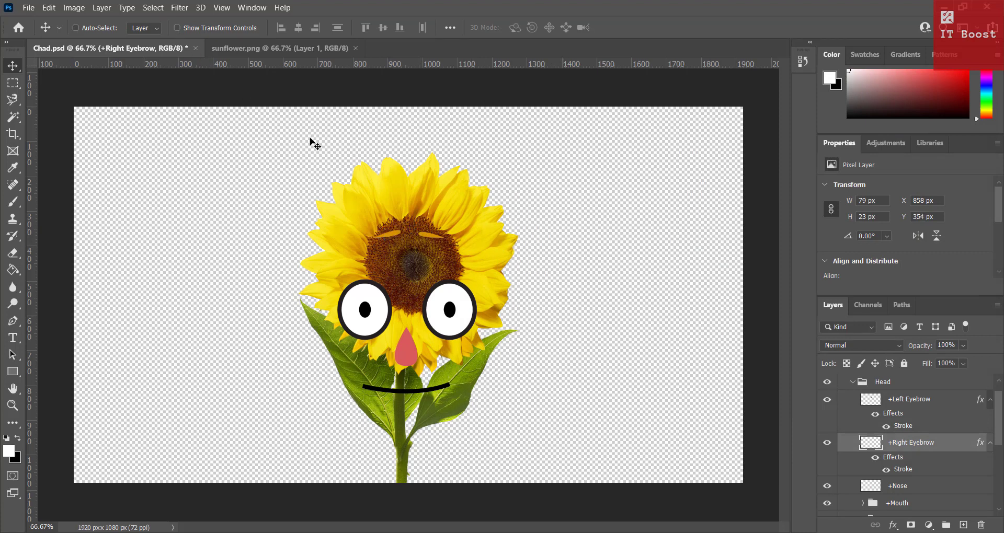
pyautogui.click(177, 28)
# Step: Shrink the right eyebrow to about 70 × 21 px, apply the transform and nudge it inward to about X 869 px
pyautogui.click(399, 235)
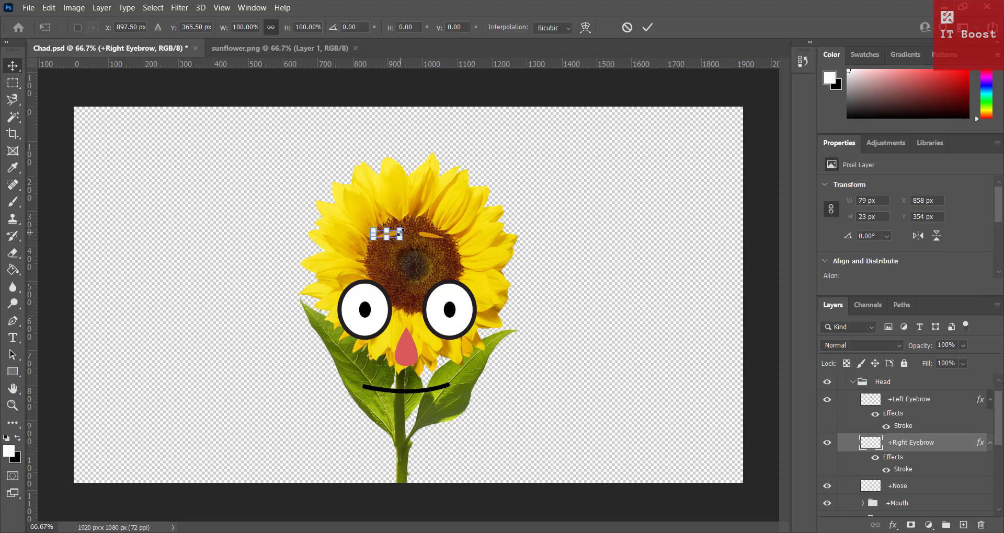
pyautogui.moveTo(400, 234); pyautogui.dragTo(397, 236)
pyautogui.click(9, 68)
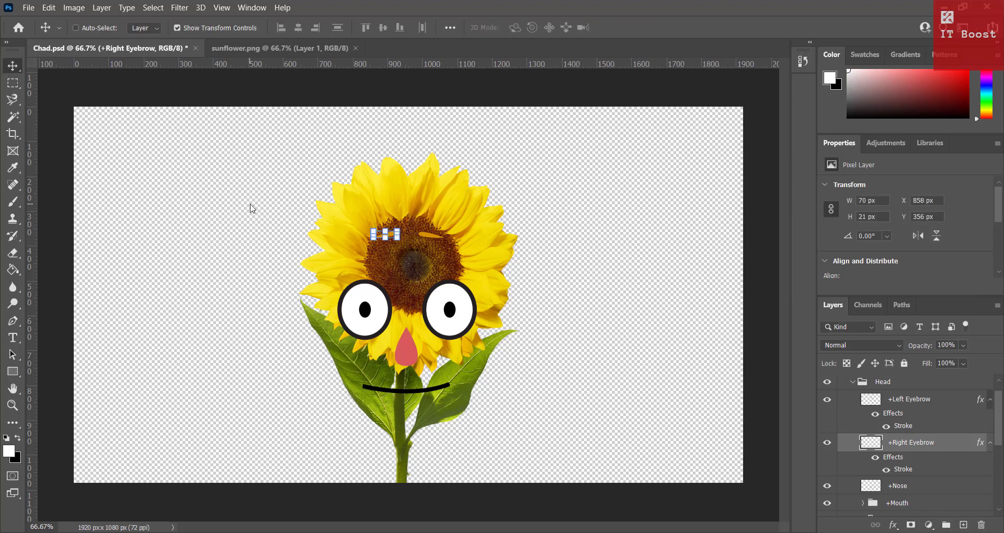
pyautogui.press('Right')
pyautogui.press('Right')
pyautogui.press('Right')
pyautogui.press('Right')
pyautogui.press('Right')
# Step: Select the left eyebrow on the canvas and nudge it up and inward to about X 985 px, Y 353 px
pyautogui.rightClick(430, 236)
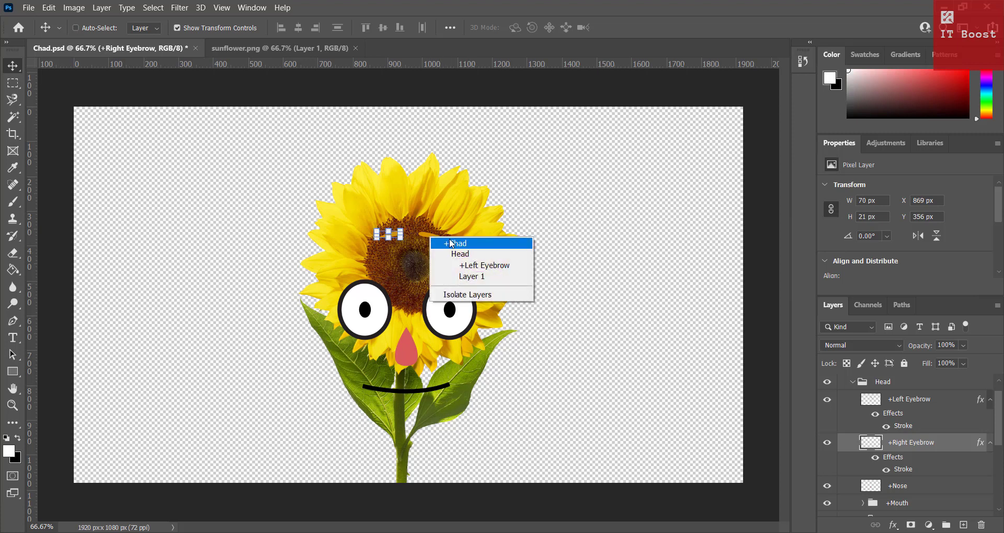
pyautogui.click(488, 266)
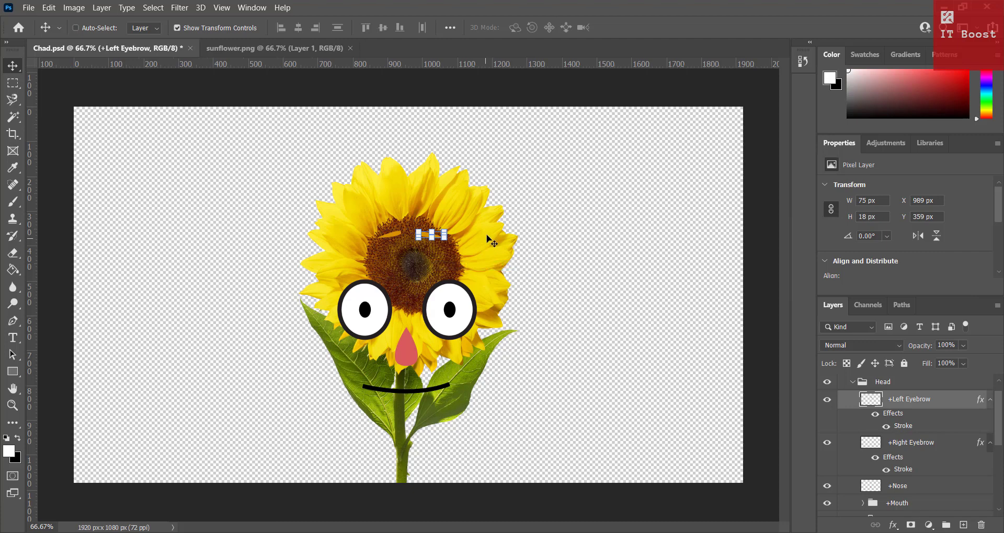
pyautogui.press('Up')
pyautogui.press('Up')
pyautogui.press('Up')
pyautogui.press('Up')
pyautogui.press('Up')
pyautogui.press('Up')
pyautogui.press('Left')
pyautogui.press('Left')
pyautogui.press('Left')
pyautogui.press('Left')
# Step: Delete the +Nose layer from the Head group
pyautogui.scroll(-2, 920, 465)
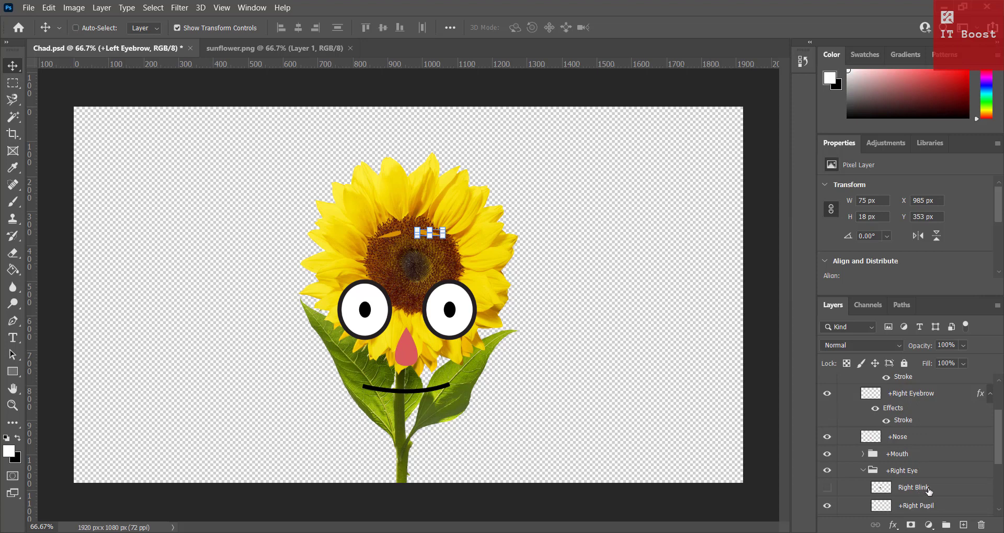
pyautogui.scroll(3, 893, 467)
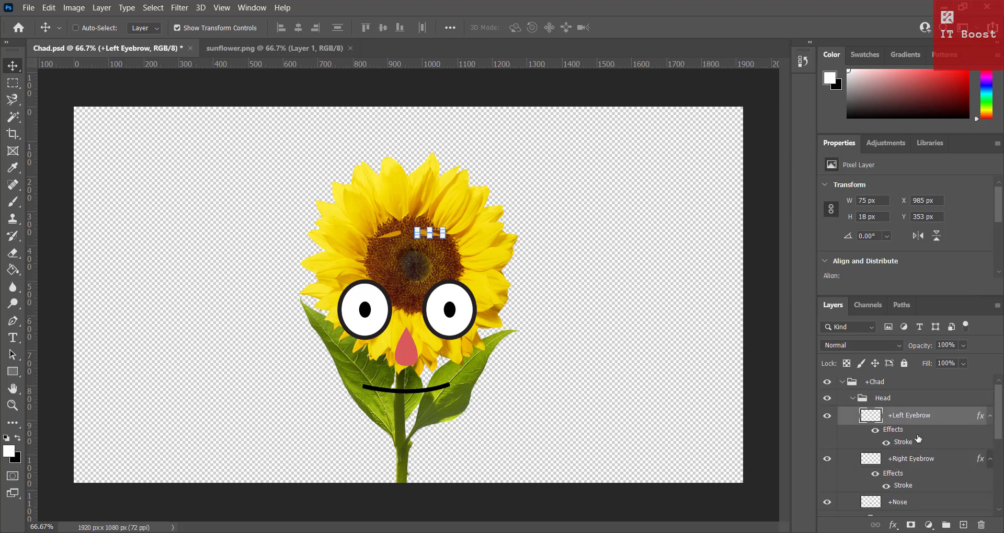
pyautogui.scroll(-2, 923, 457)
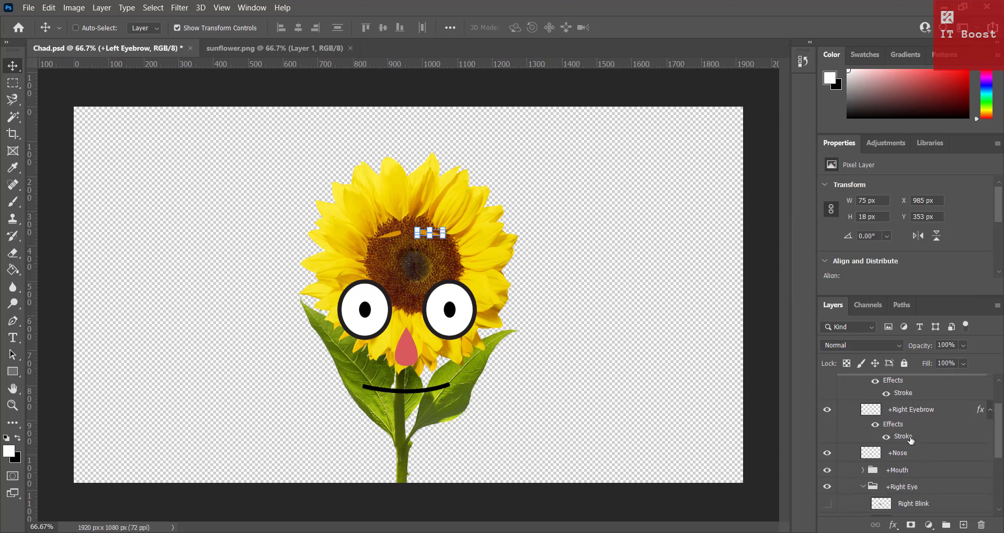
pyautogui.click(909, 455)
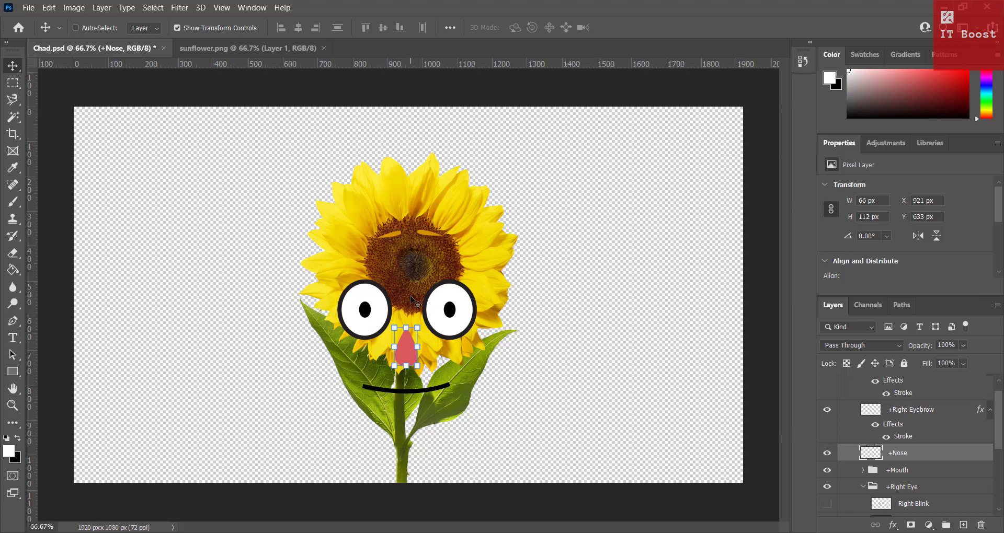
pyautogui.press('Delete')
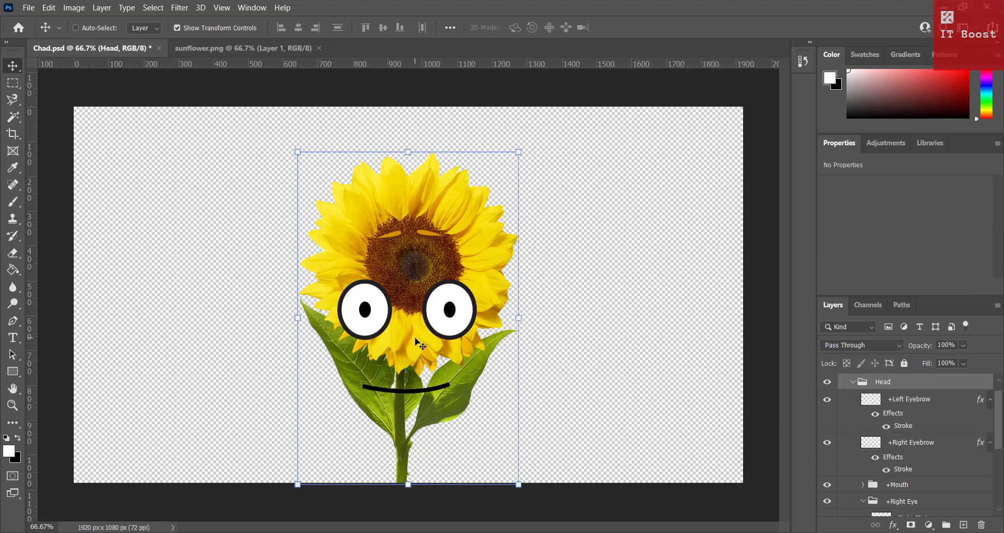
pyautogui.hotkey('ctrl', 'z')
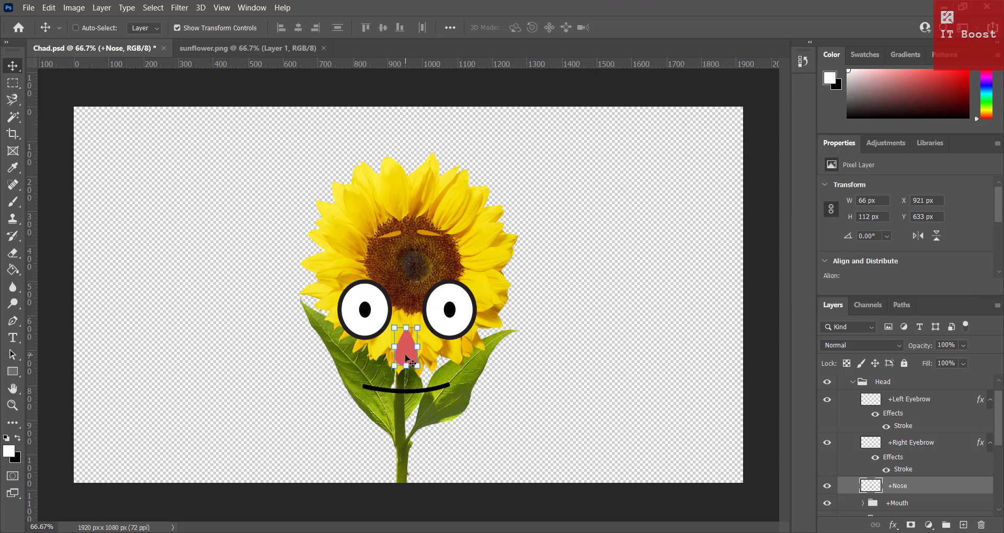
pyautogui.press('Delete')
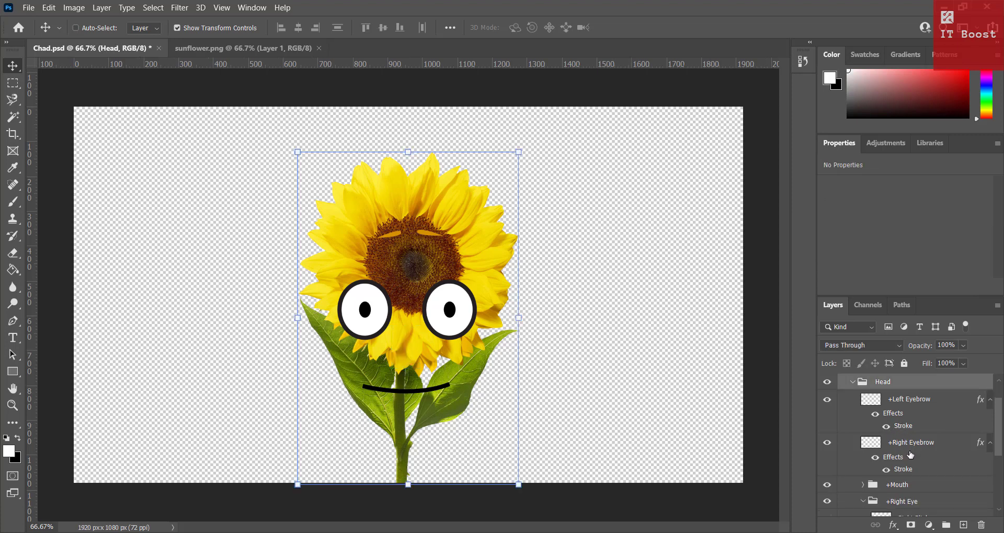
# Step: Examine the blink and pupil layers inside the +Right Eye group
pyautogui.scroll(-1, 910, 455)
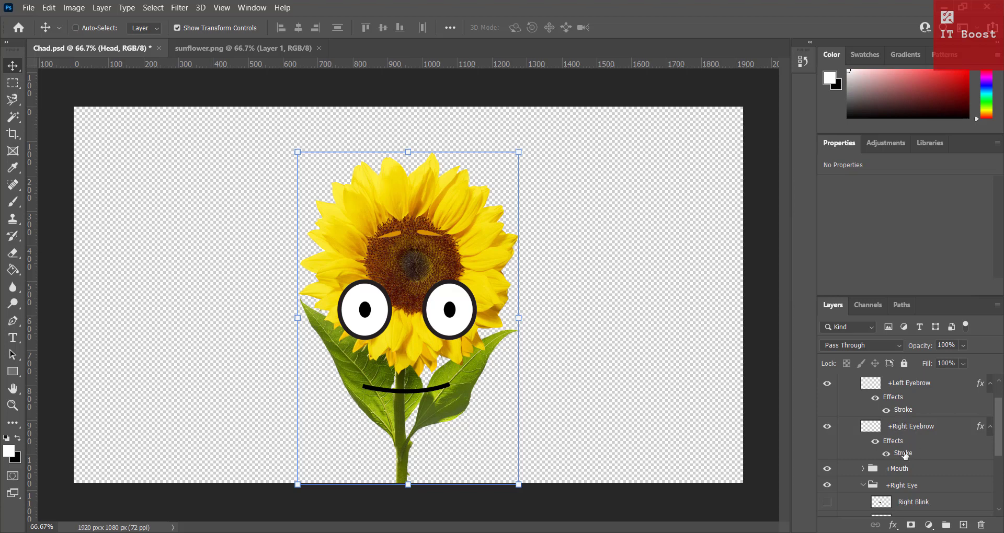
pyautogui.scroll(-1, 904, 454)
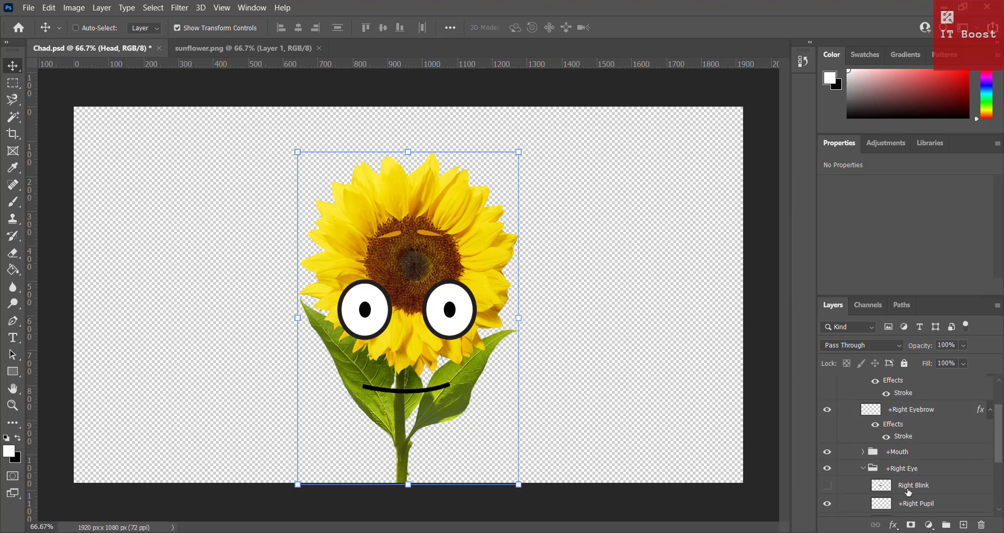
pyautogui.click(908, 489)
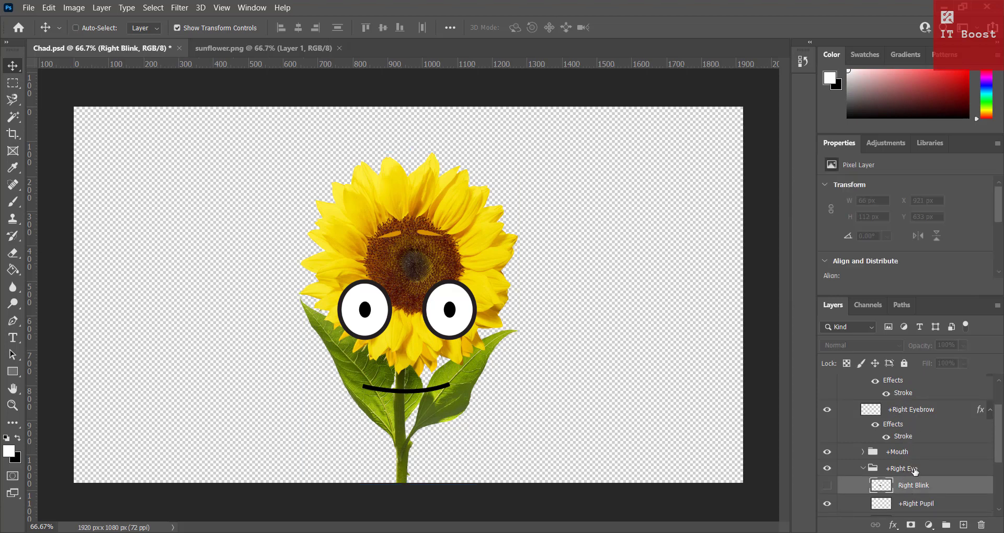
pyautogui.click(871, 469)
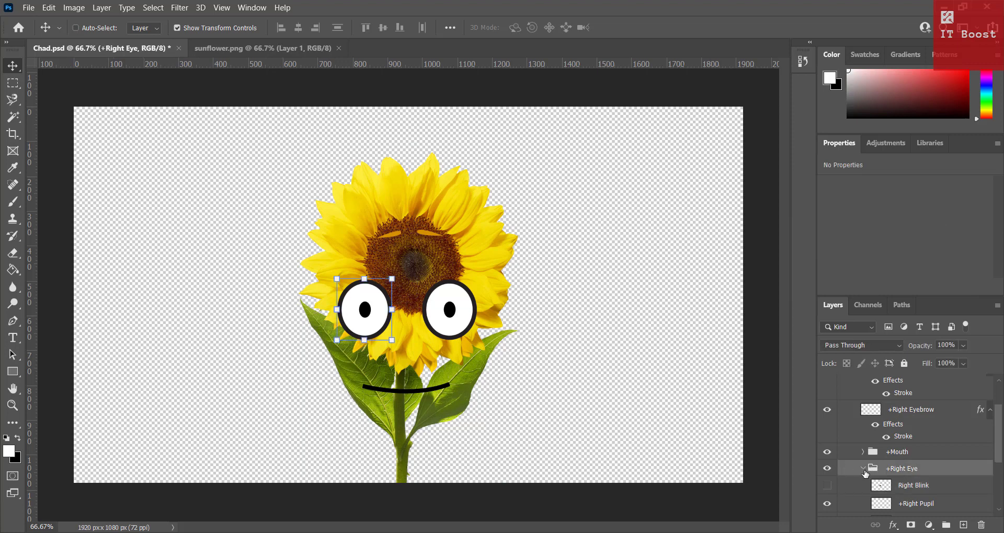
pyautogui.click(864, 470)
pyautogui.scroll(-1, 910, 488)
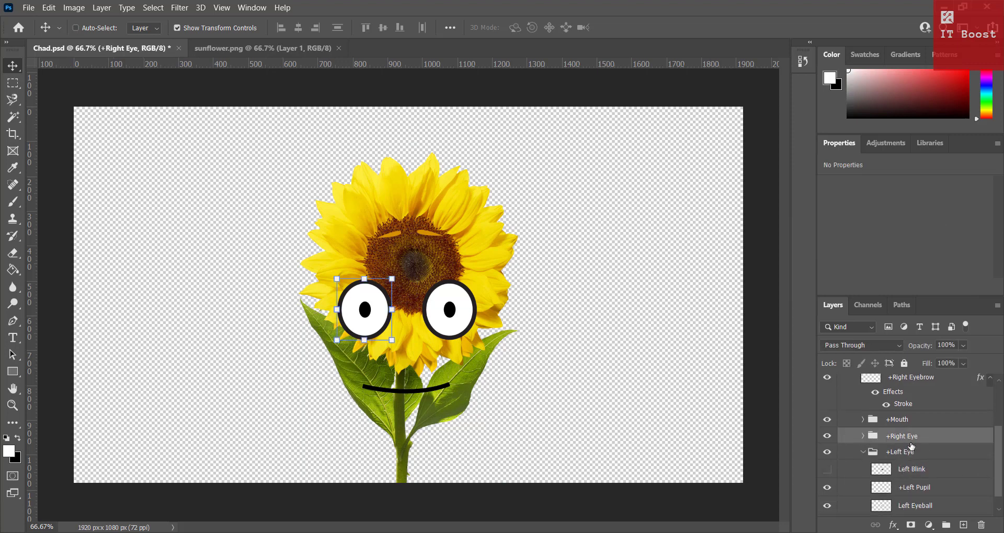
pyautogui.click(863, 436)
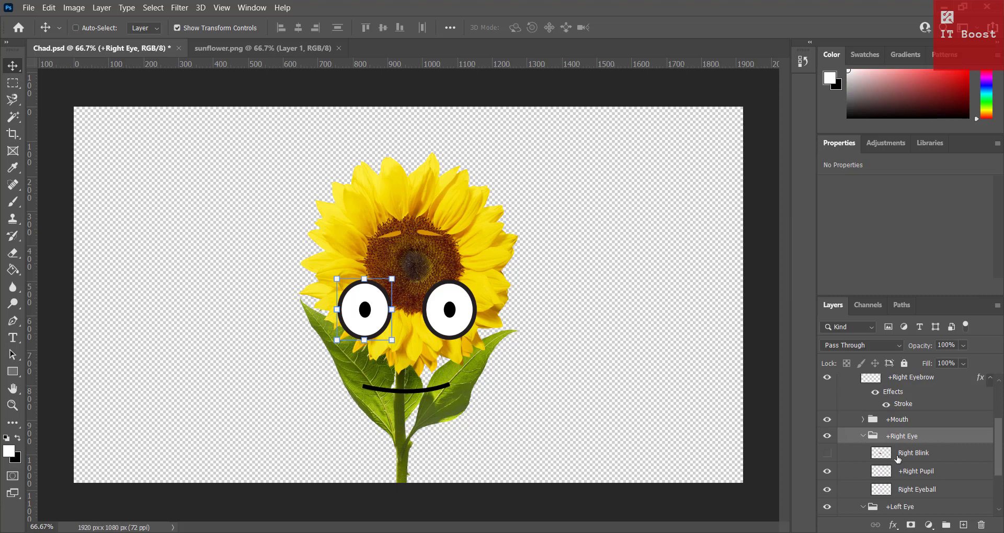
pyautogui.scroll(-1, 896, 476)
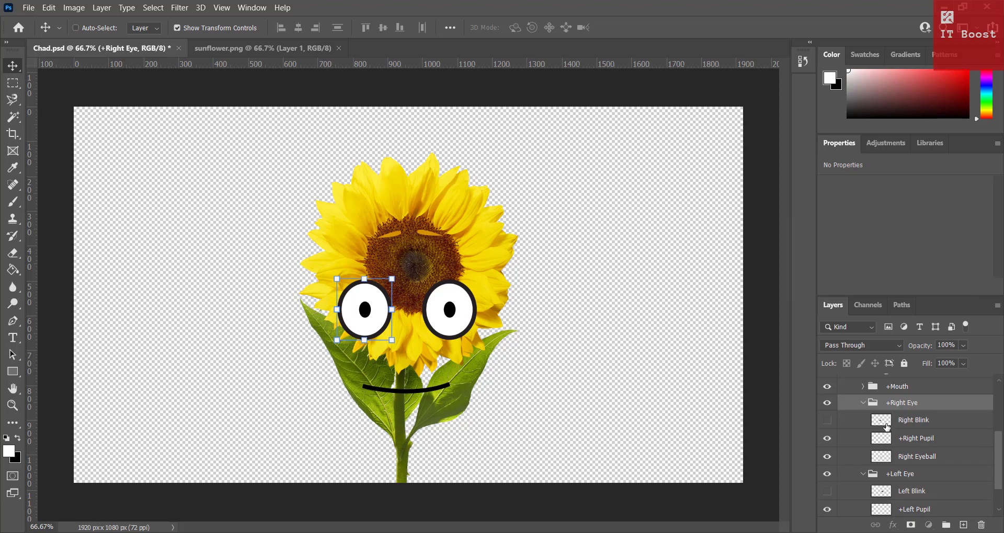
pyautogui.click(887, 427)
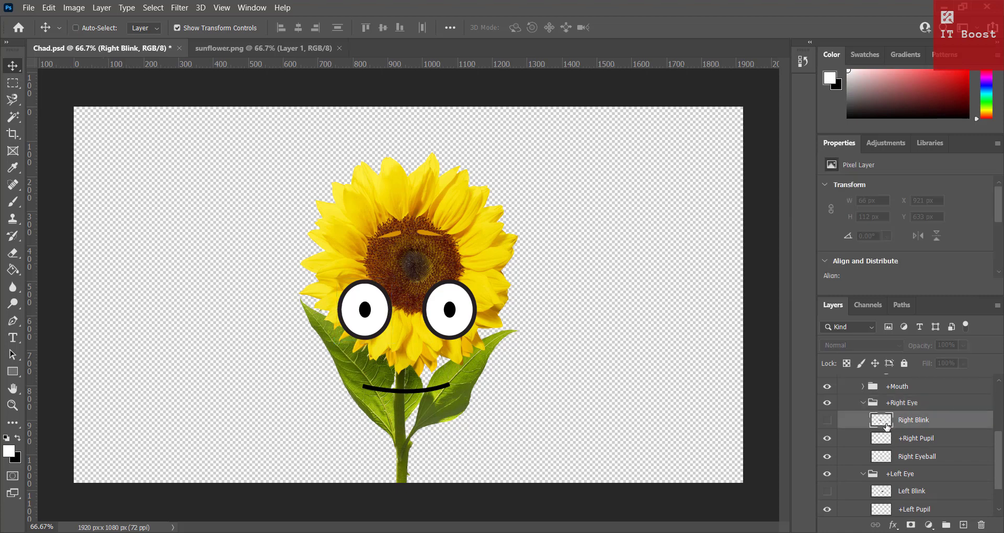
pyautogui.click(883, 443)
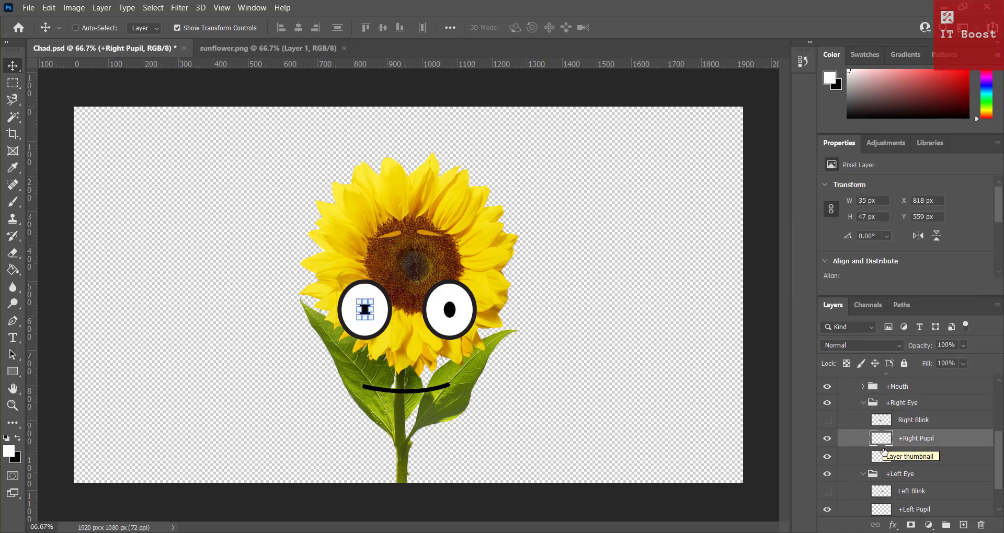
# Step: Shrink the Right Eyeball to about 40 × 45 px, apply the transform and nudge it up to about Y 581 px
pyautogui.click(882, 457)
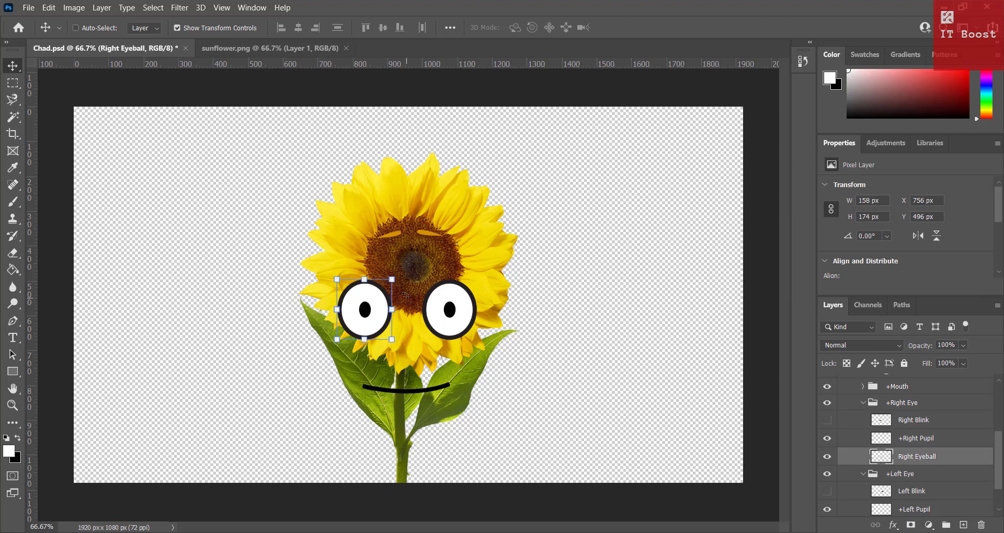
pyautogui.moveTo(393, 279); pyautogui.dragTo(352, 323)
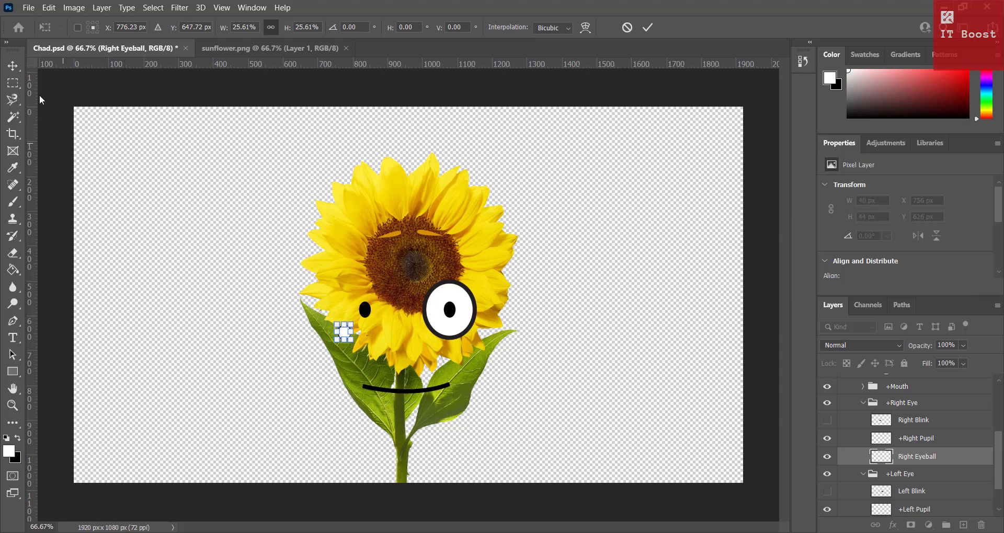
pyautogui.click(10, 69)
pyautogui.press('Up')
pyautogui.press('Up')
pyautogui.press('Up')
pyautogui.press('Up')
pyautogui.press('Up')
pyautogui.press('Up')
pyautogui.press('Up')
pyautogui.press('Up')
pyautogui.press('Up')
pyautogui.press('Up')
pyautogui.press('Up')
pyautogui.press('Up')
pyautogui.press('Up')
pyautogui.press('Up')
pyautogui.press('Up')
pyautogui.press('Up')
pyautogui.press('Up')
pyautogui.press('Up')
pyautogui.press('Up')
pyautogui.press('Up')
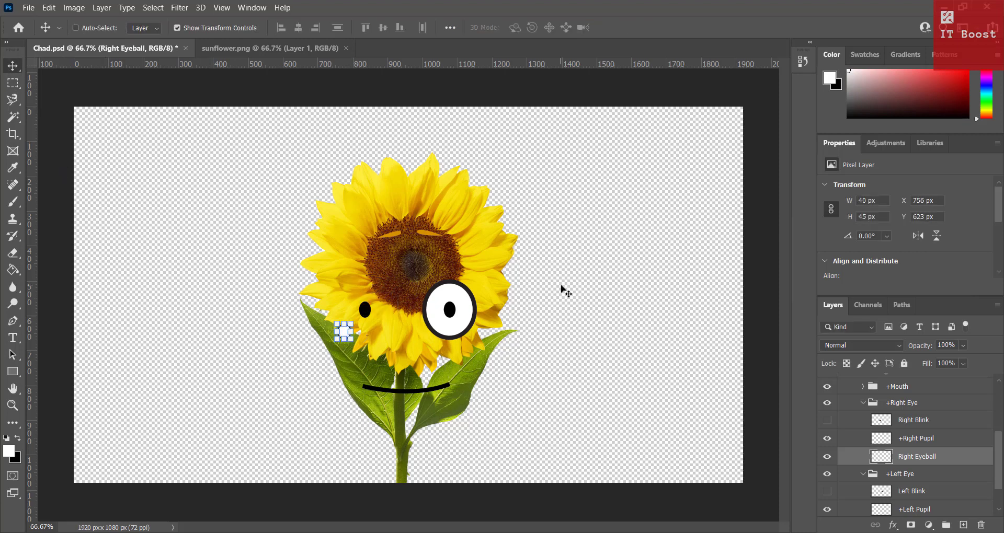
pyautogui.press('Up')
pyautogui.press('Up')
pyautogui.press('Up')
pyautogui.press('Up')
pyautogui.press('Up')
pyautogui.press('Up')
pyautogui.press('Up')
pyautogui.press('Up')
pyautogui.press('Up')
pyautogui.press('Up')
pyautogui.press('Up')
pyautogui.press('Up')
pyautogui.press('Up')
pyautogui.press('Up')
pyautogui.press('Up')
pyautogui.press('Up')
pyautogui.press('Up')
pyautogui.press('Up')
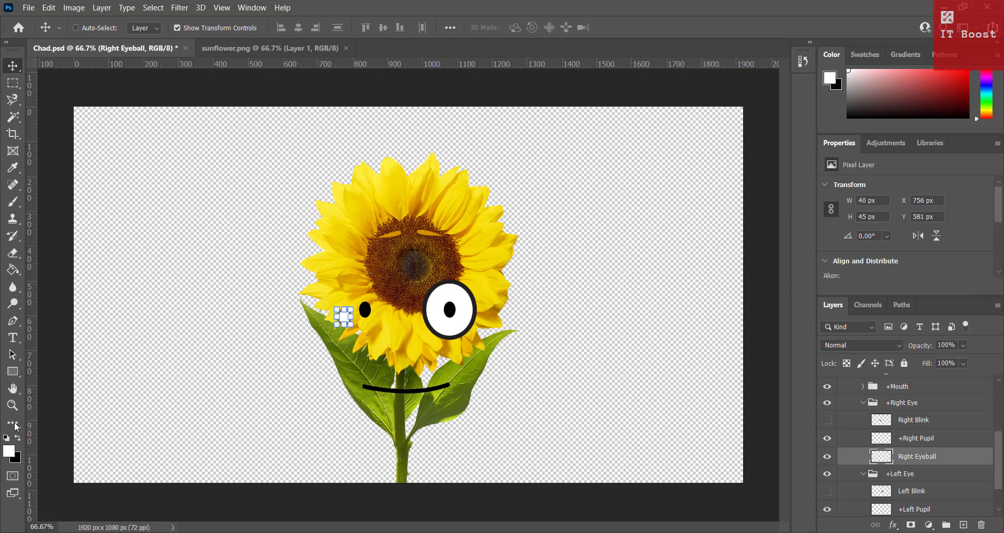
# Step: Move the small right eyeball onto the sunflower's dark center just below the right eyebrow, to about X 891 px, Y 377 px
pyautogui.click(12, 405)
pyautogui.click(345, 321)
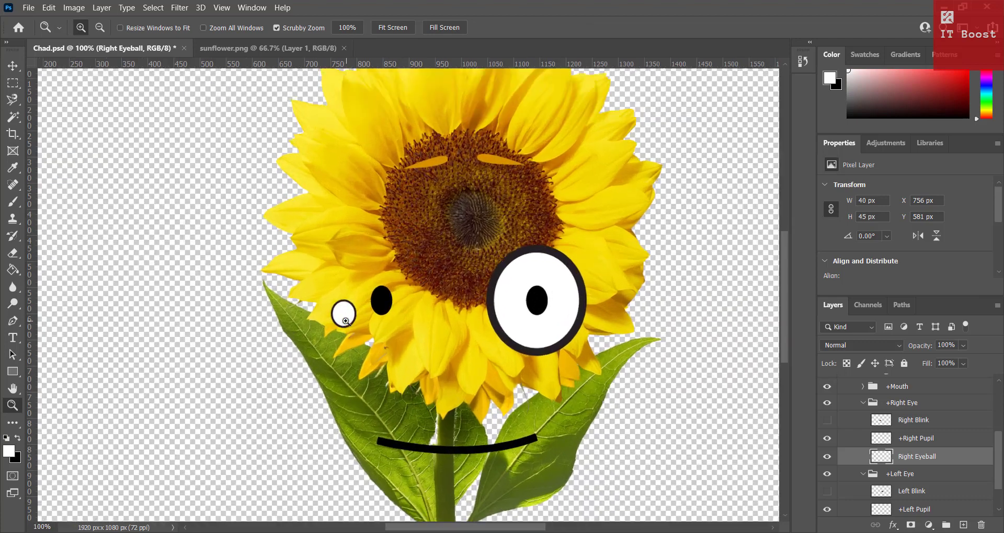
pyautogui.click(345, 321)
pyautogui.press('v')
pyautogui.moveTo(340, 313); pyautogui.dragTo(463, 189)
pyautogui.scroll(3, 463, 189)
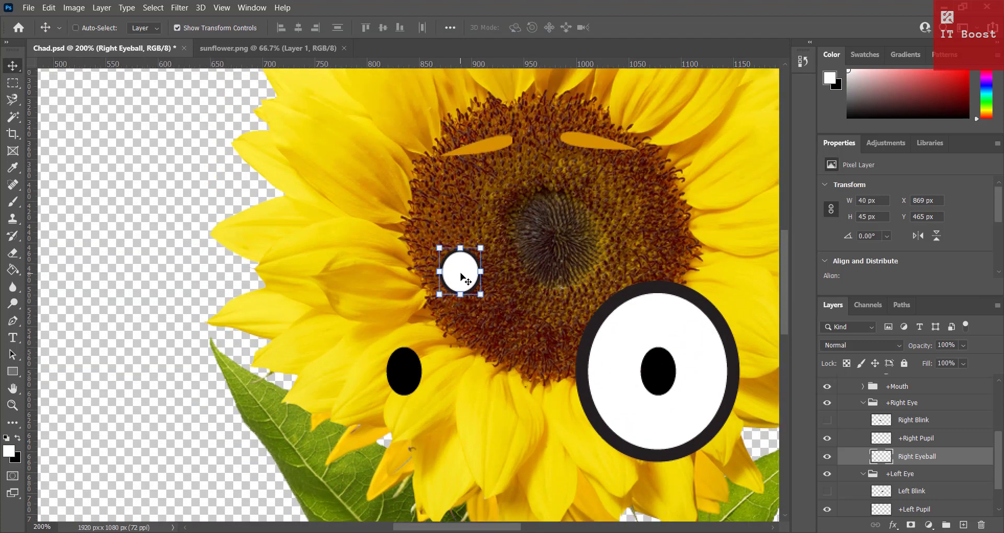
pyautogui.moveTo(461, 277); pyautogui.dragTo(484, 181)
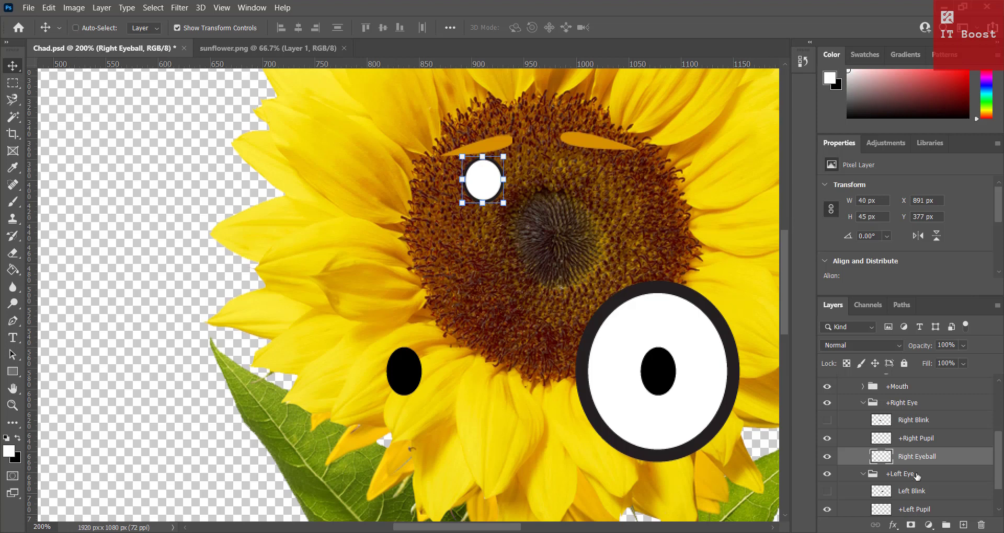
# Step: Shrink the right pupil to about 12 × 16 px and center it on the small right eyeball at about X 905 px, Y 392 px
pyautogui.click(923, 441)
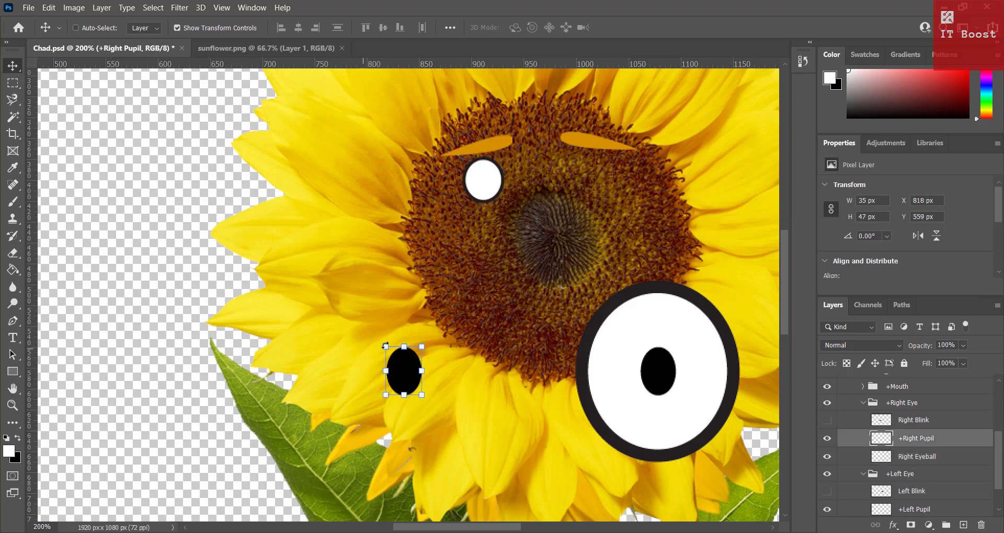
pyautogui.moveTo(423, 347); pyautogui.dragTo(400, 380)
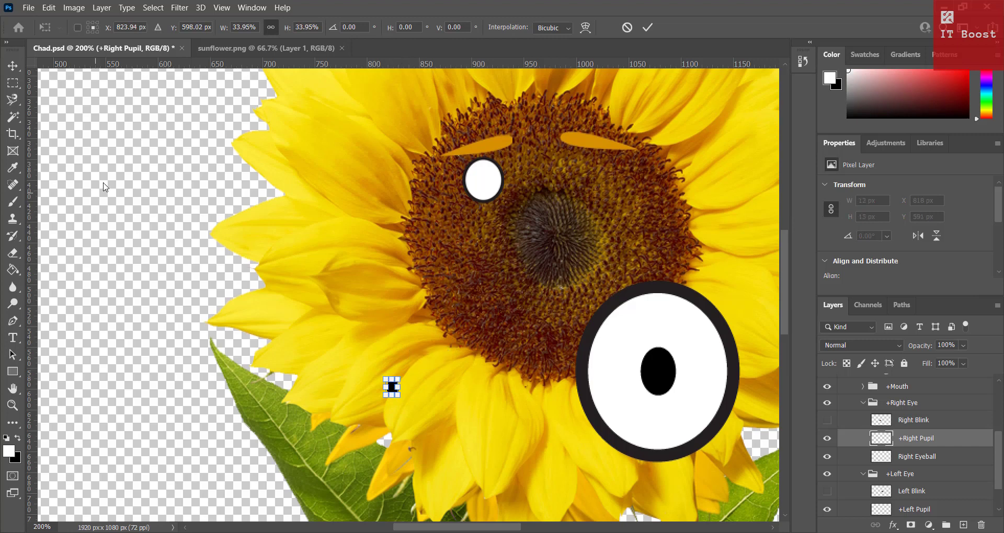
pyautogui.click(14, 67)
pyautogui.moveTo(392, 387); pyautogui.dragTo(479, 177)
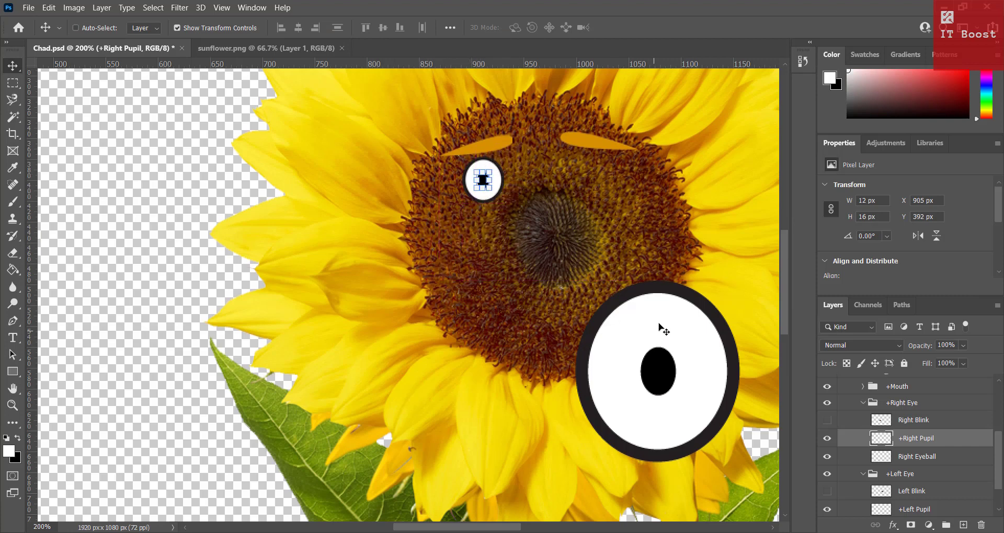
# Step: Make the Right Blink layer in the +Right Eye group visible for editing
pyautogui.click(934, 425)
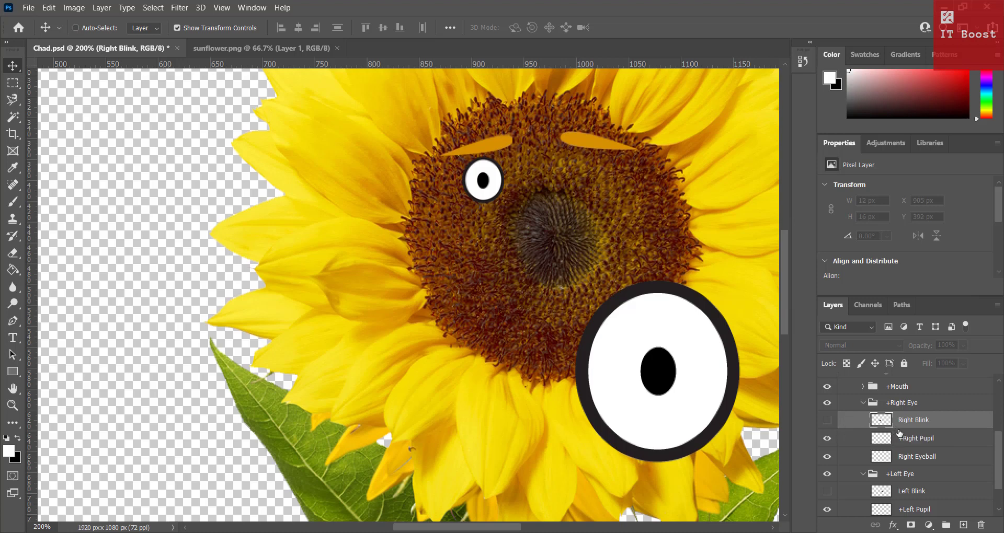
pyautogui.click(827, 422)
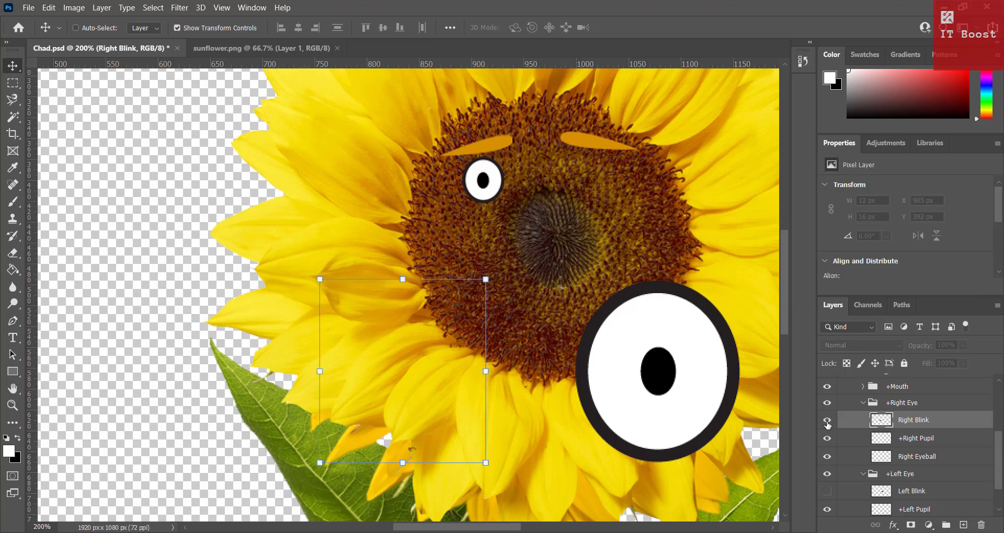
pyautogui.click(827, 421)
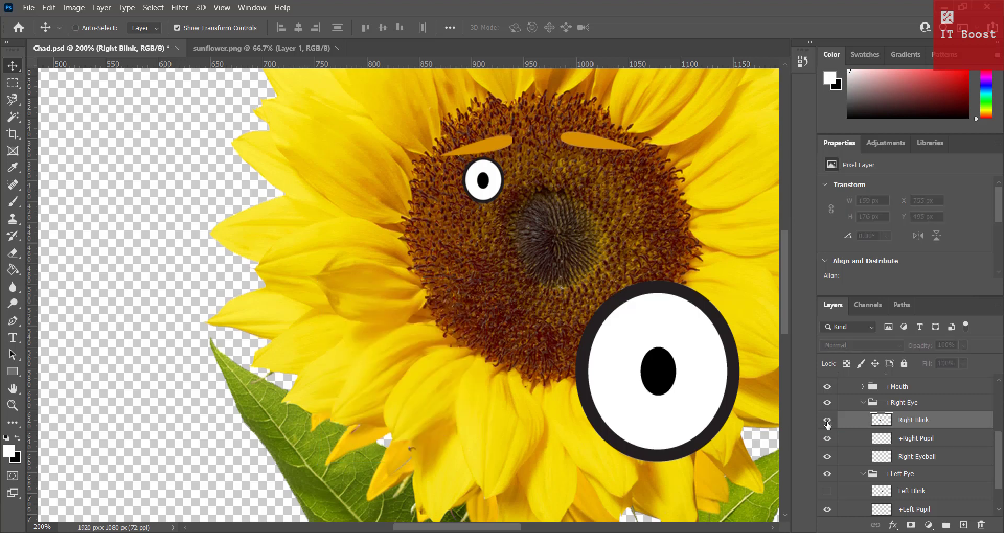
pyautogui.click(826, 421)
pyautogui.click(827, 423)
pyautogui.click(827, 423)
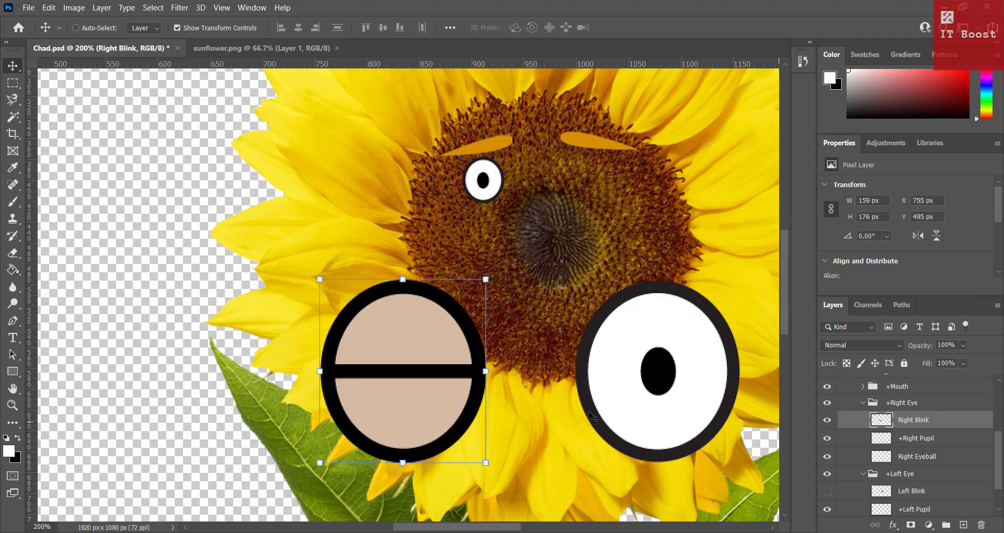
# Step: Shrink the Right Blink to about 34 × 39 px over the small right eye at about X 894 px, Y 380 px, and hide its layer
pyautogui.moveTo(486, 280); pyautogui.dragTo(487, 177)
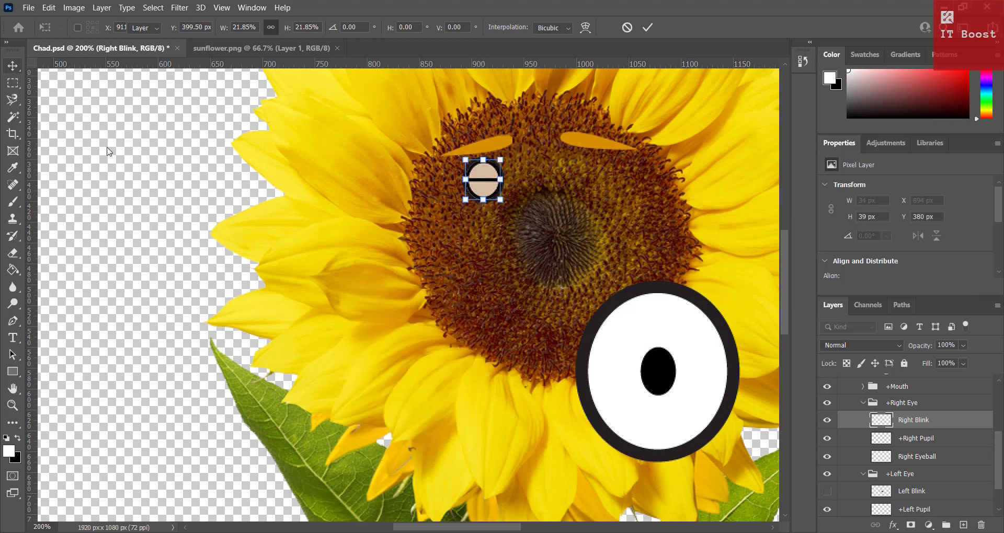
pyautogui.press('Return')
pyautogui.click(827, 420)
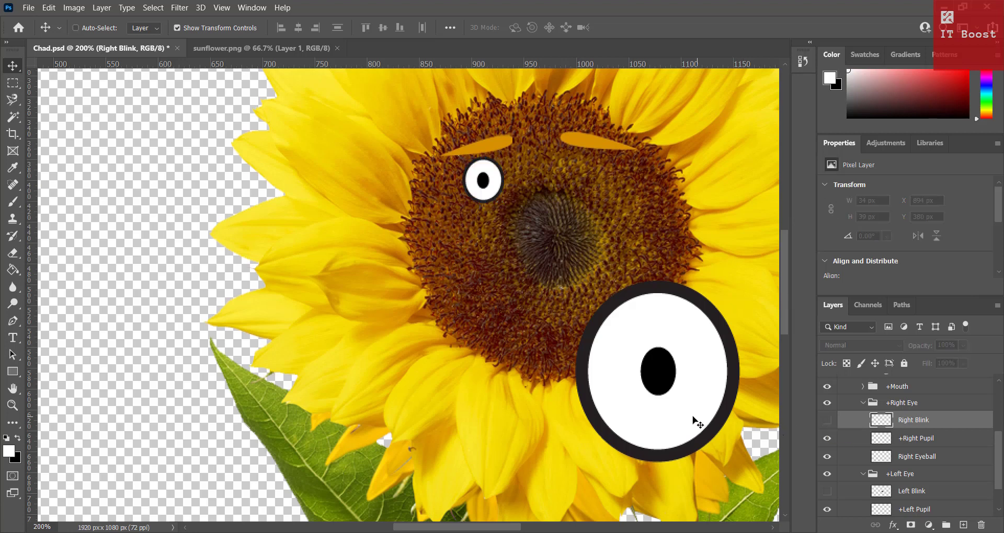
pyautogui.scroll(-1, 973, 466)
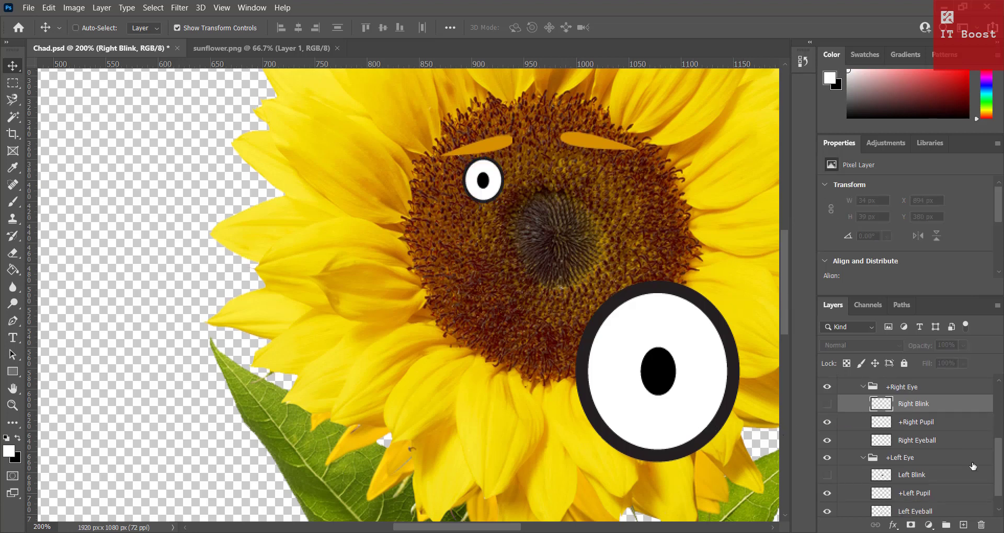
# Step: Scale the +Left Eye group to about 26.88%, place it below the left eyebrow at about X 1013, Y 395 px, and turn off the transform controls
pyautogui.scroll(-1, 934, 464)
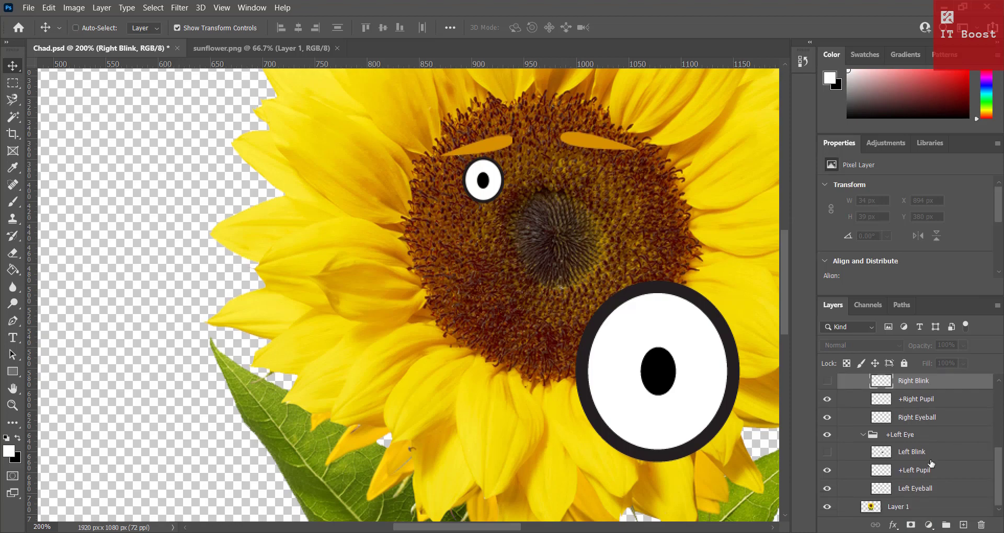
pyautogui.click(917, 437)
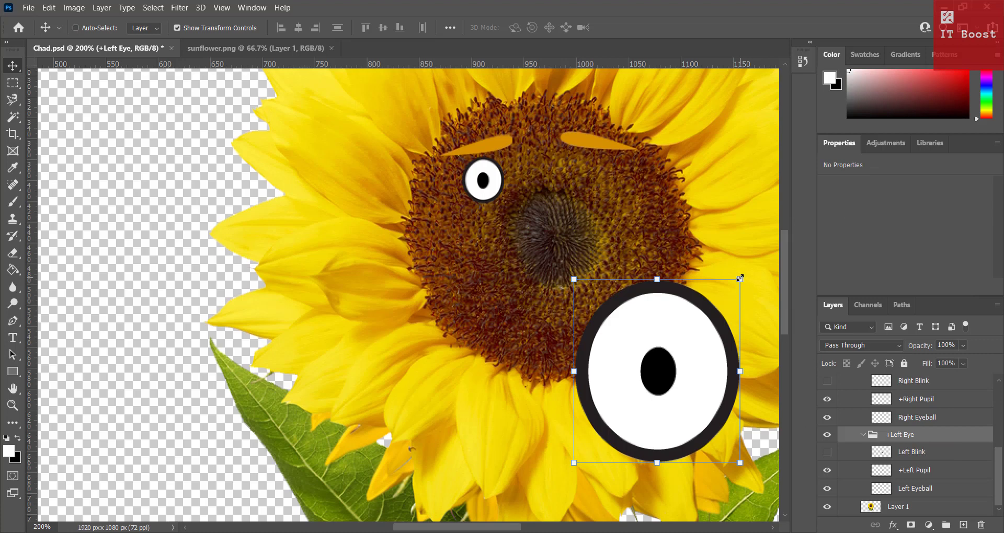
pyautogui.moveTo(740, 279); pyautogui.dragTo(600, 175)
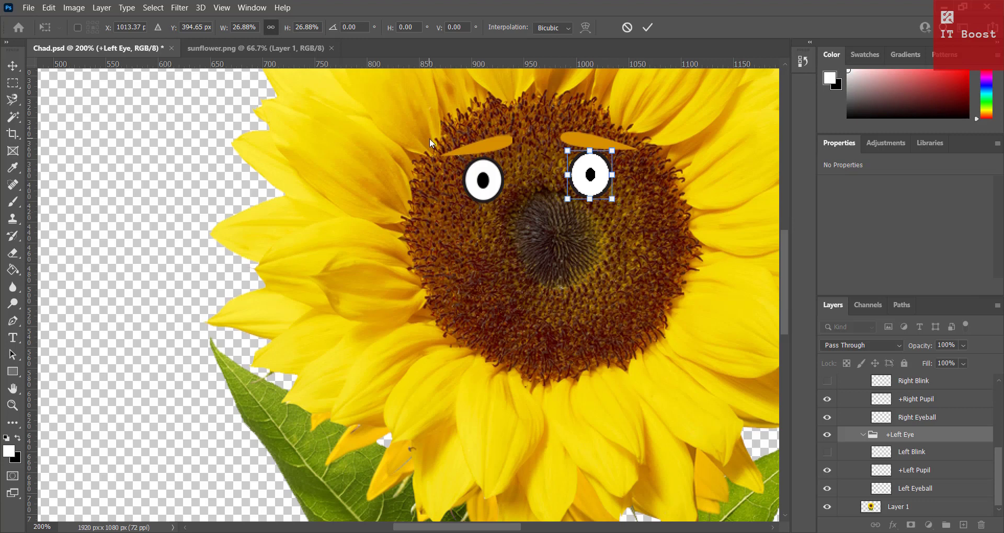
pyautogui.click(17, 66)
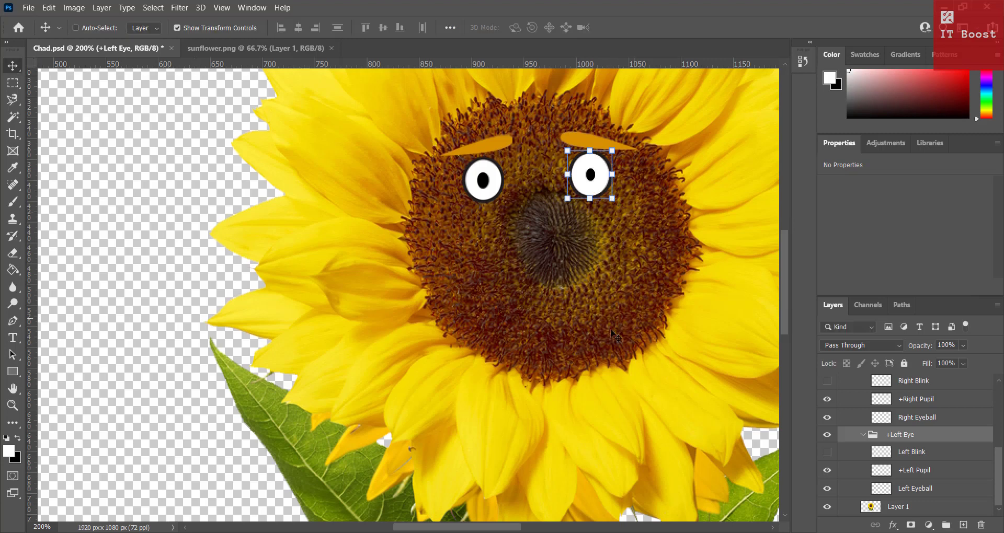
pyautogui.click(176, 27)
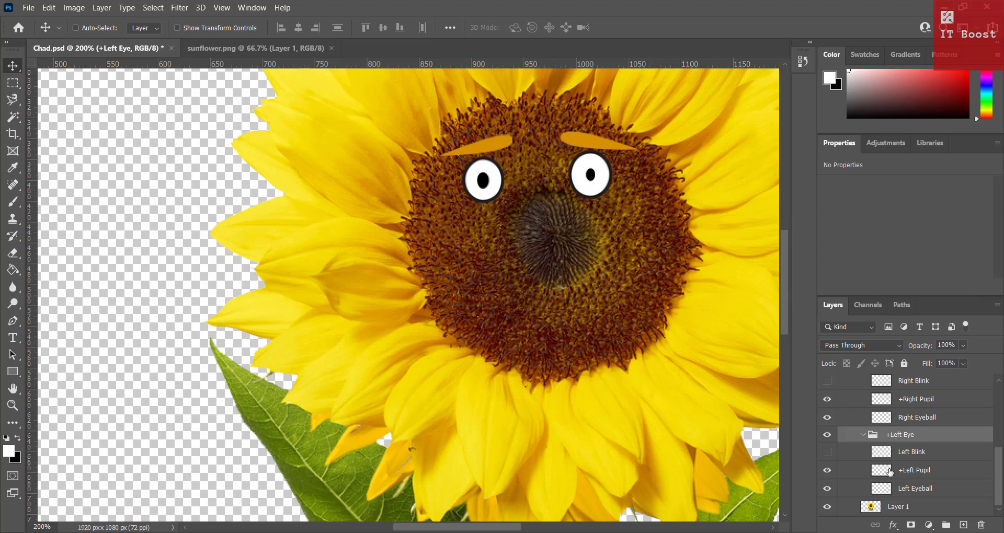
# Step: Expand the +Mouth group and examine its Neutral mouth and the layers inside the Ah subgroup
pyautogui.moveTo(1000, 490); pyautogui.dragTo(994, 456)
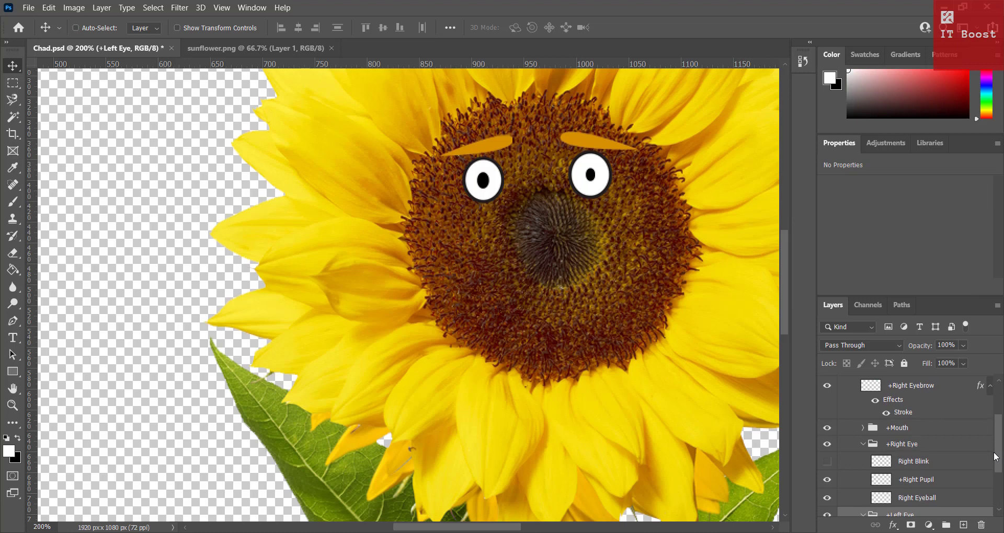
pyautogui.click(911, 432)
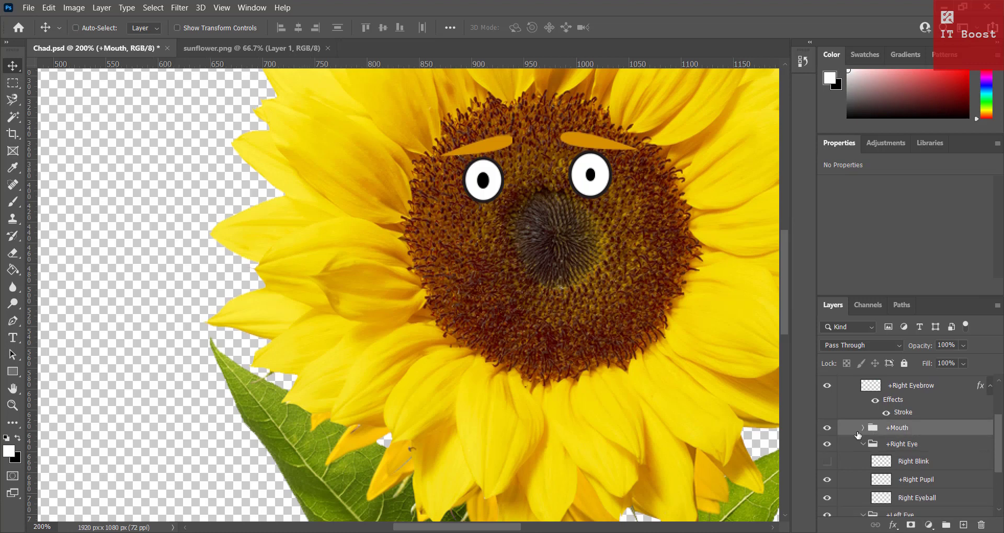
pyautogui.click(862, 428)
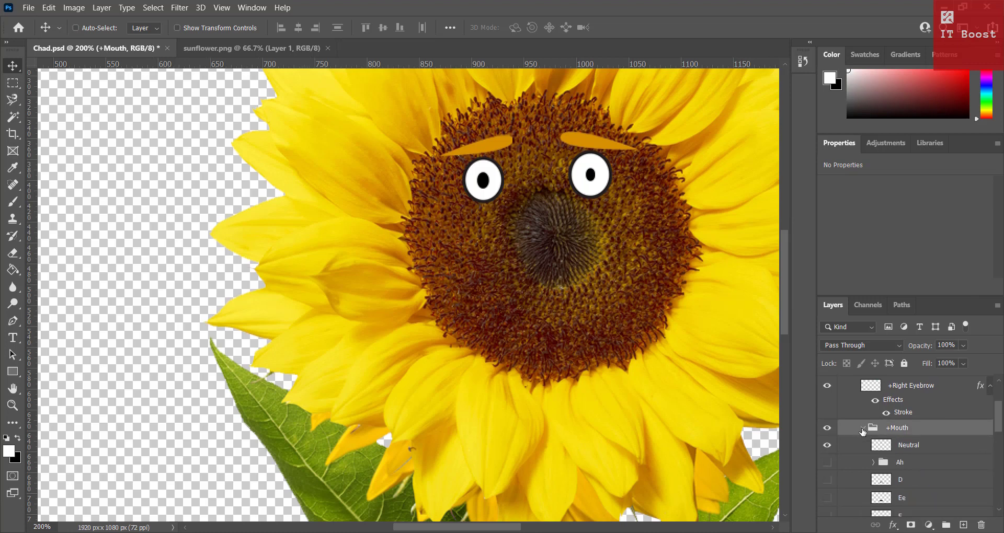
pyautogui.scroll(-3, 675, 376)
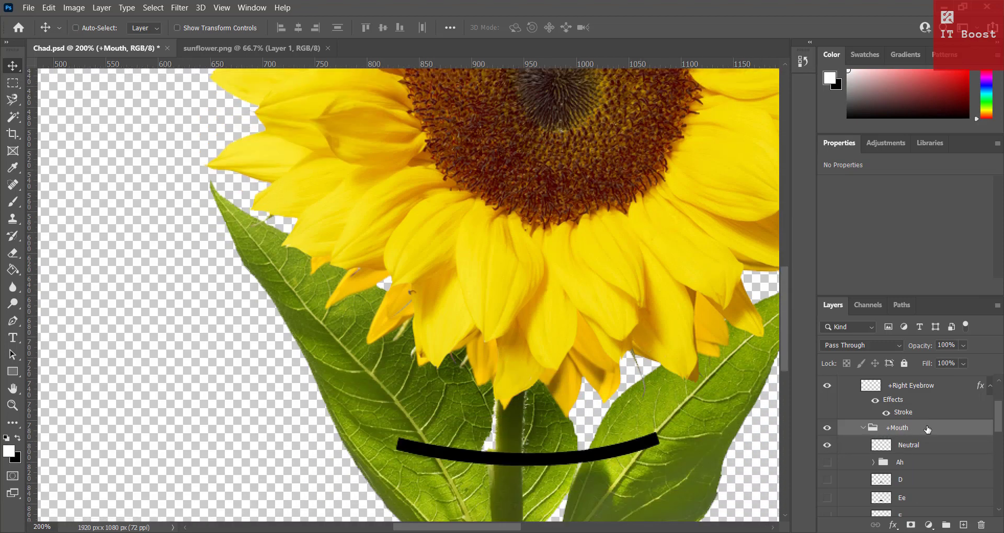
pyautogui.scroll(-2, 1002, 445)
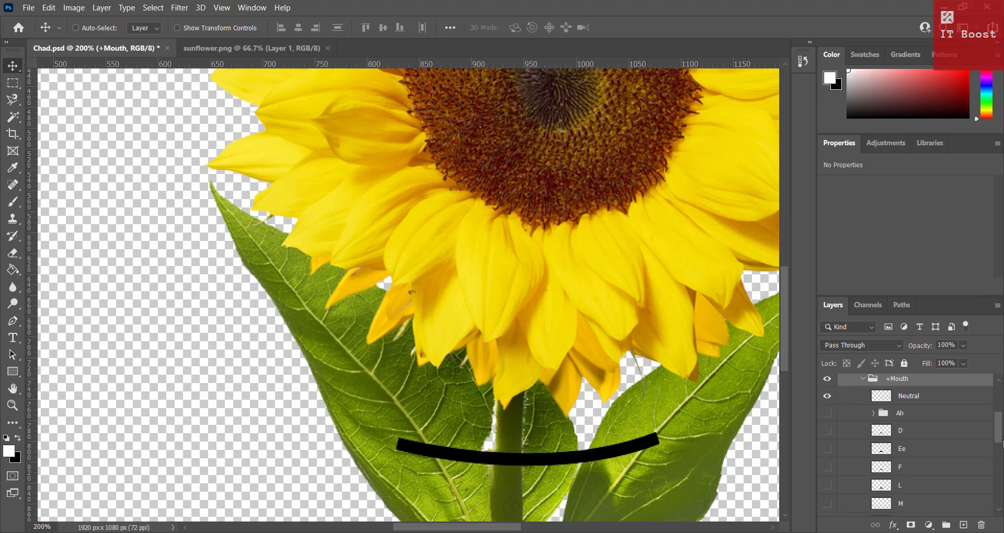
pyautogui.scroll(1, 999, 443)
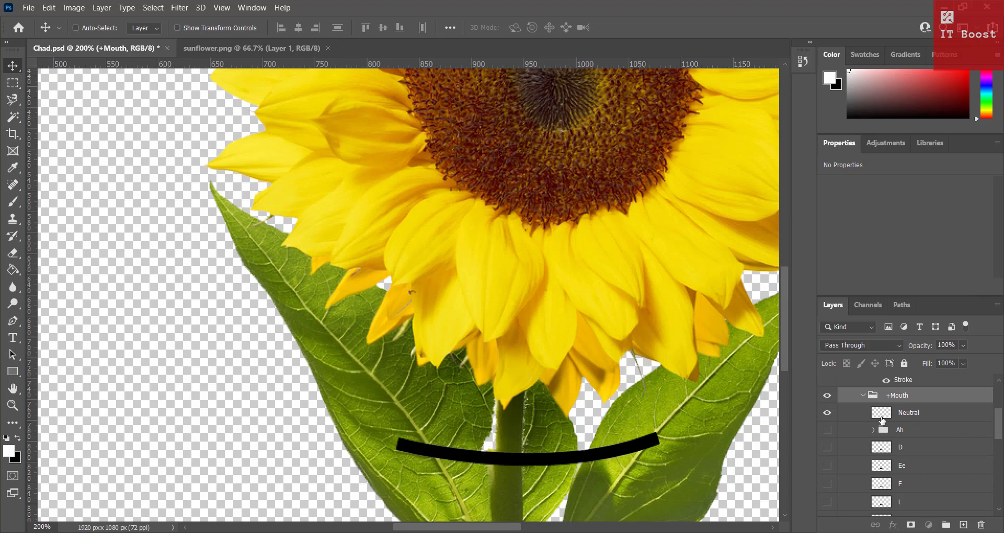
pyautogui.click(882, 418)
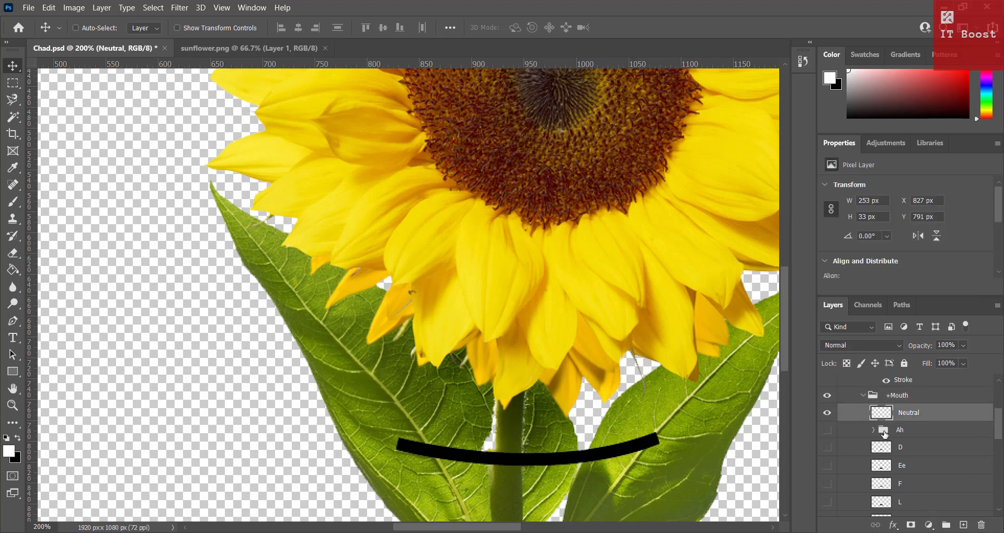
pyautogui.click(872, 431)
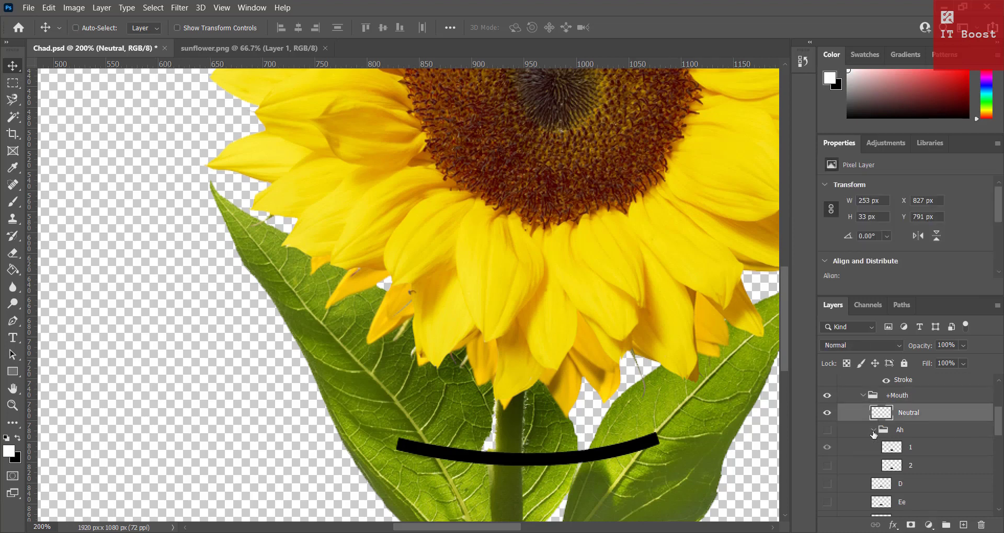
pyautogui.click(873, 431)
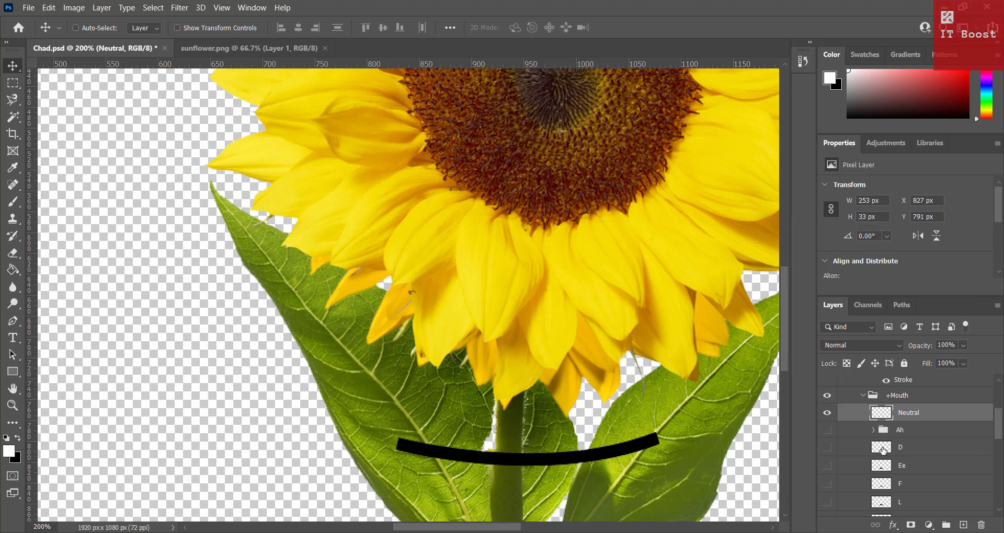
# Step: Preview the F, Ee and D mouth shapes one at a time, hiding each again after viewing it
pyautogui.scroll(-1, 882, 474)
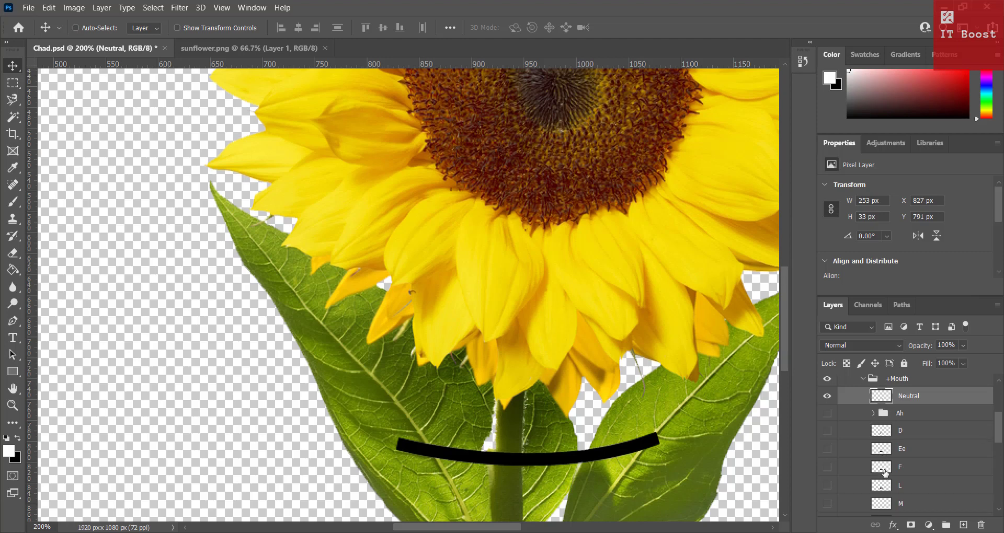
pyautogui.click(884, 469)
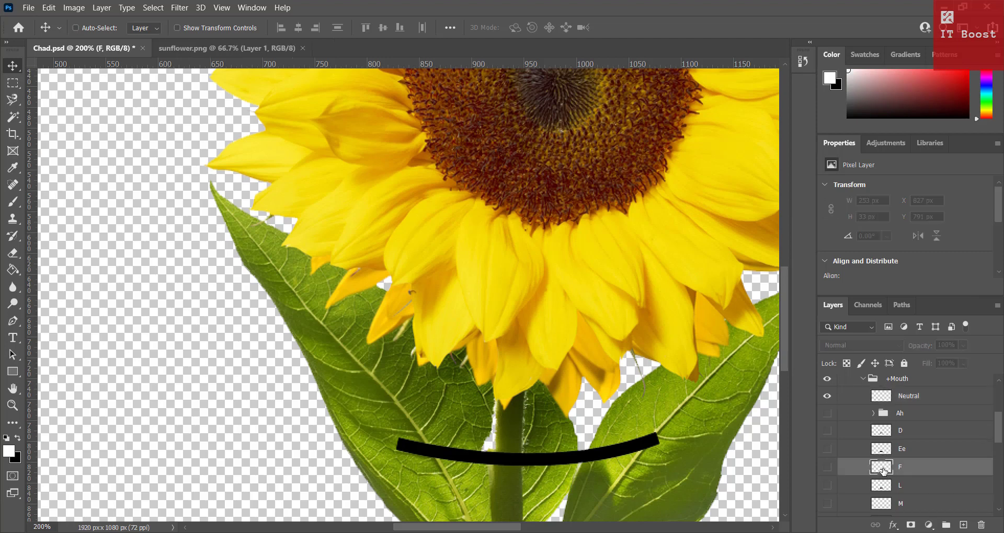
pyautogui.click(828, 467)
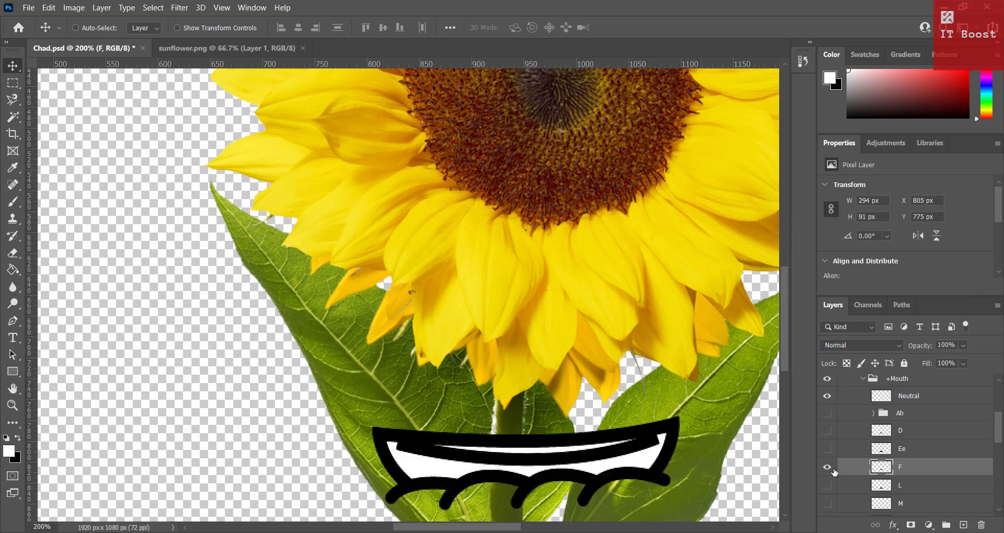
pyautogui.click(832, 469)
pyautogui.click(827, 450)
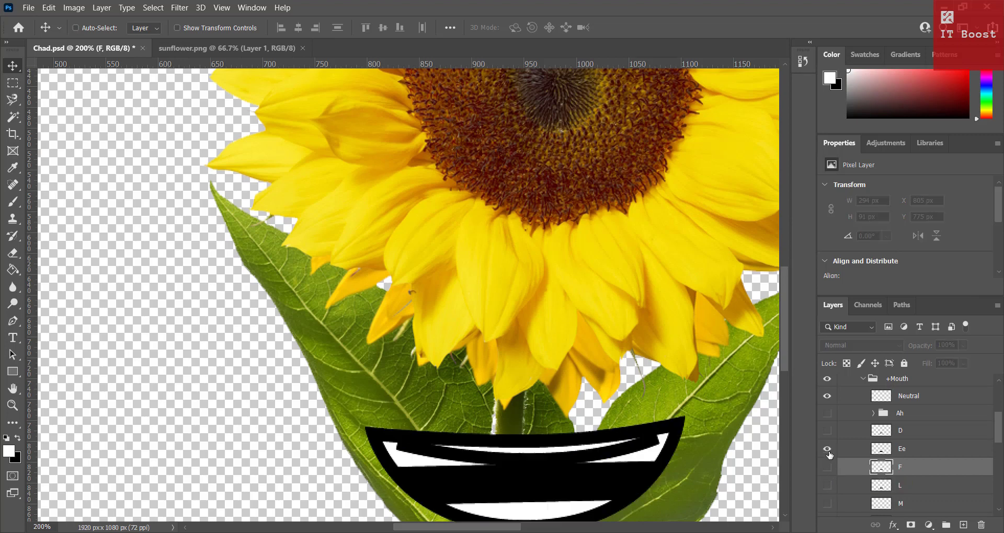
pyautogui.click(828, 451)
pyautogui.click(827, 432)
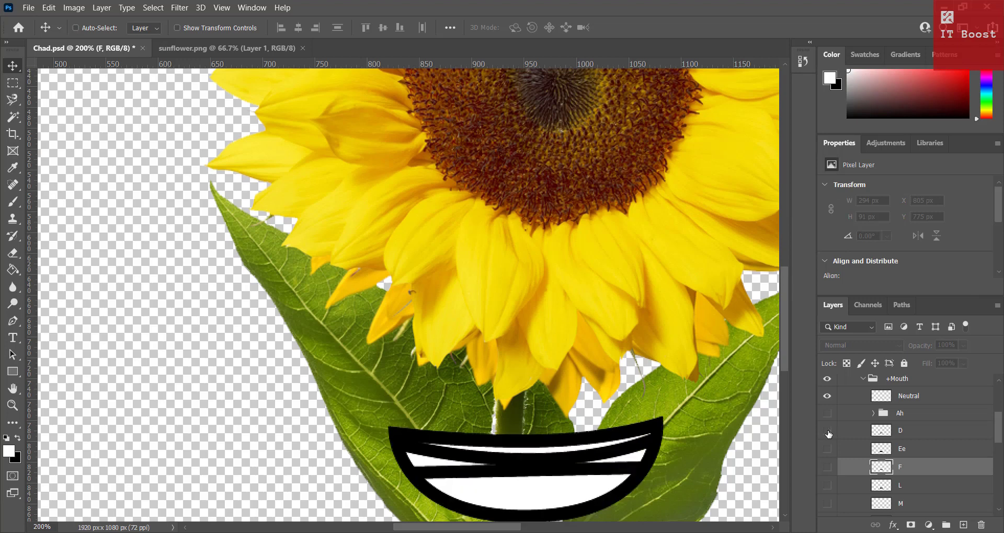
pyautogui.click(828, 433)
# Step: Preview the L, Oh, R and Smile mouth shapes in turn, leaving only the Neutral mouth visible
pyautogui.scroll(-3, 830, 436)
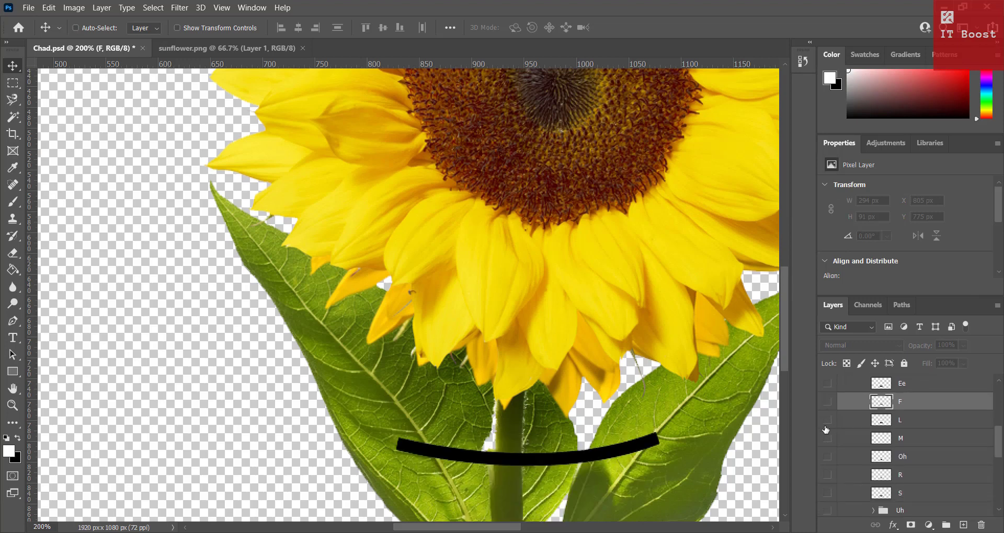
pyautogui.click(828, 421)
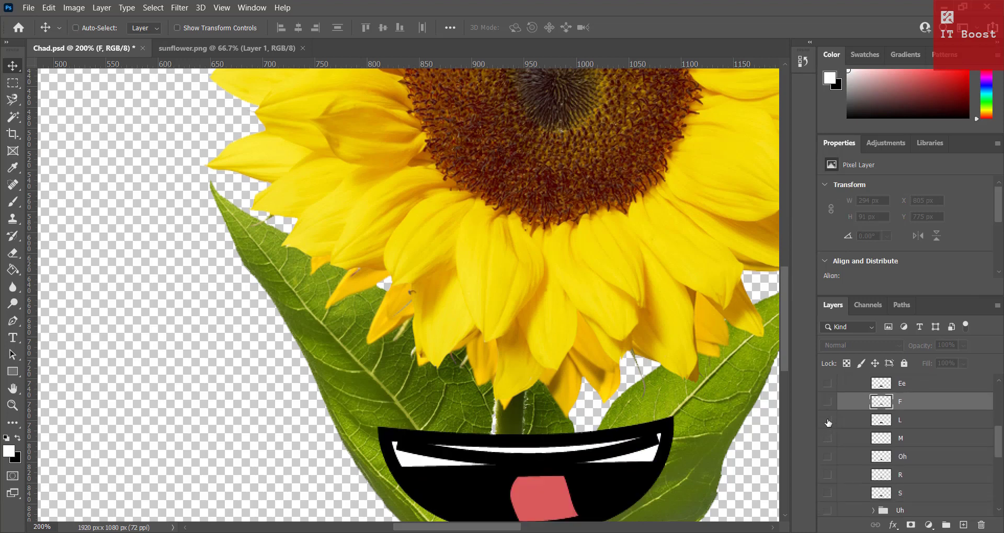
pyautogui.click(828, 421)
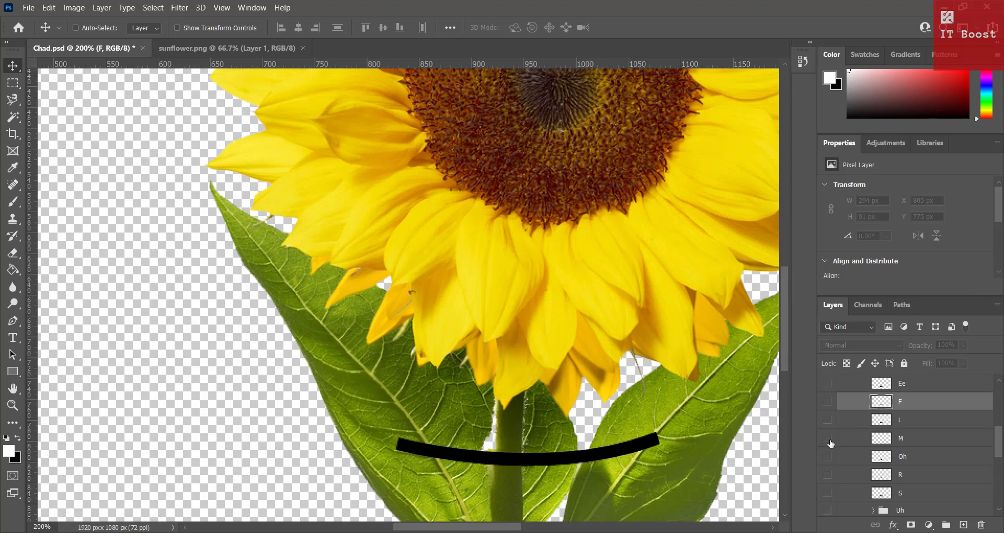
pyautogui.click(828, 458)
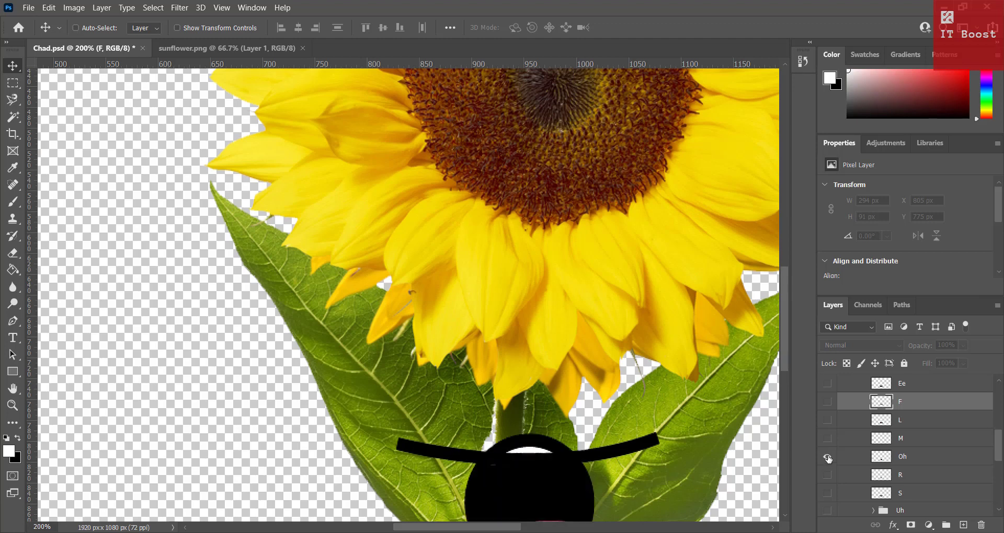
pyautogui.scroll(-3, 826, 430)
pyautogui.click(827, 414)
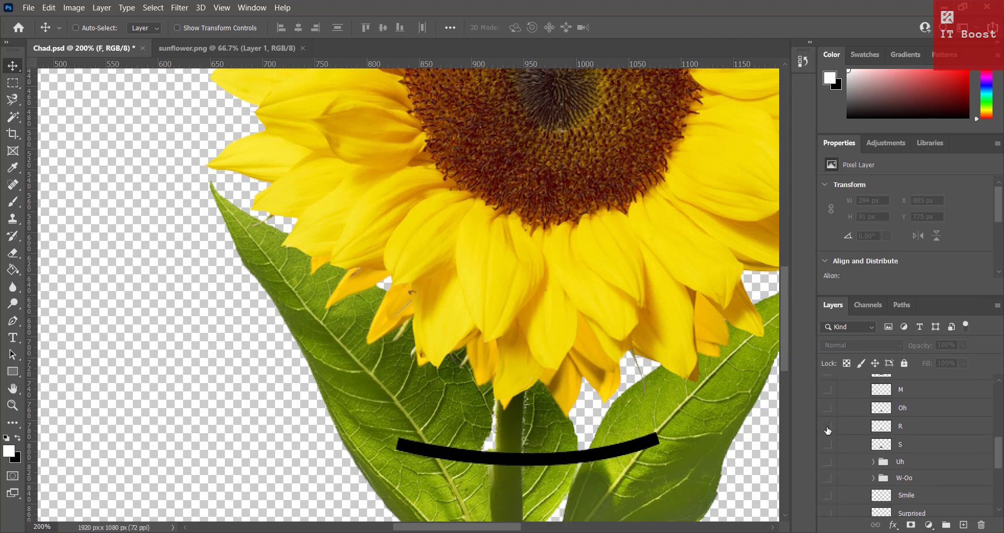
pyautogui.click(828, 426)
pyautogui.click(827, 427)
pyautogui.scroll(-3, 827, 431)
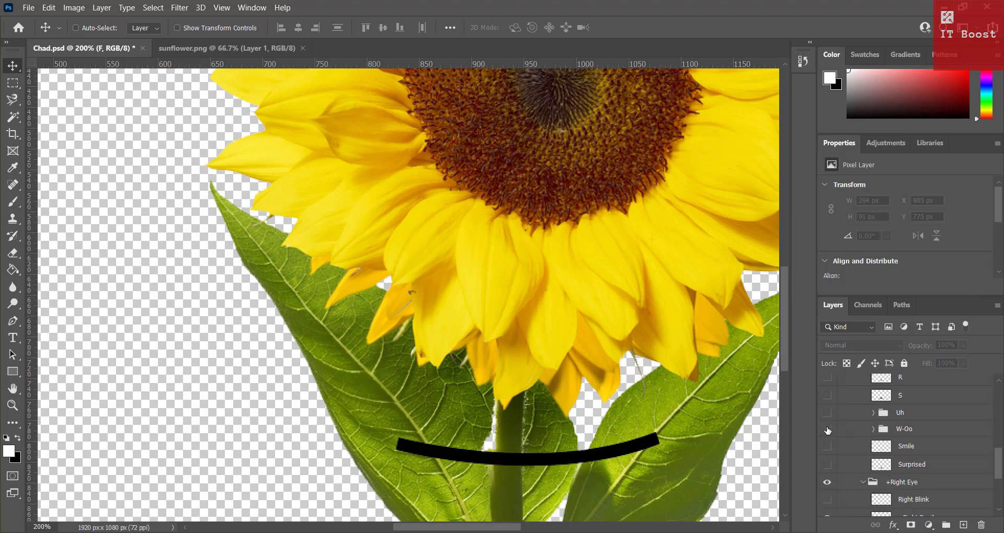
pyautogui.scroll(-1, 827, 430)
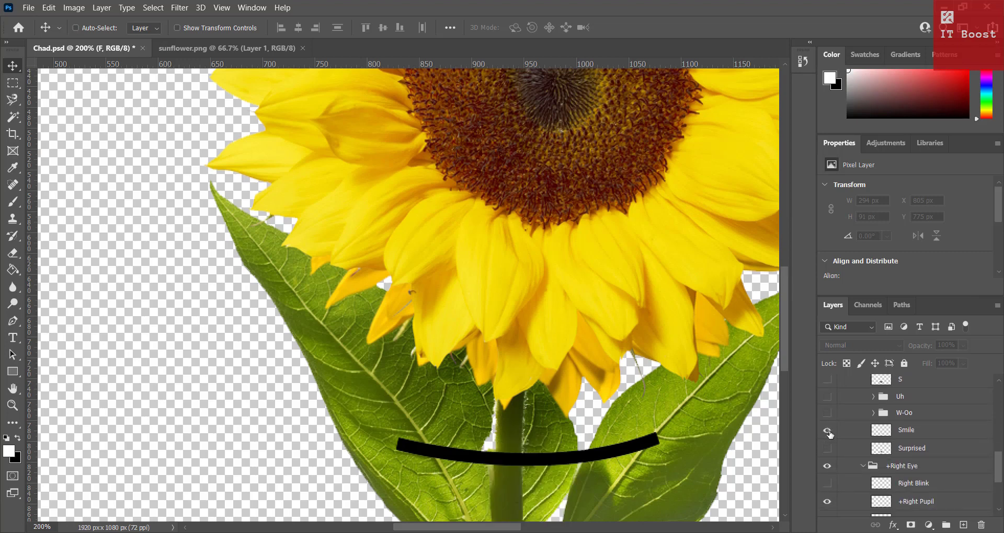
pyautogui.click(828, 431)
pyautogui.click(827, 431)
pyautogui.scroll(9, 909, 431)
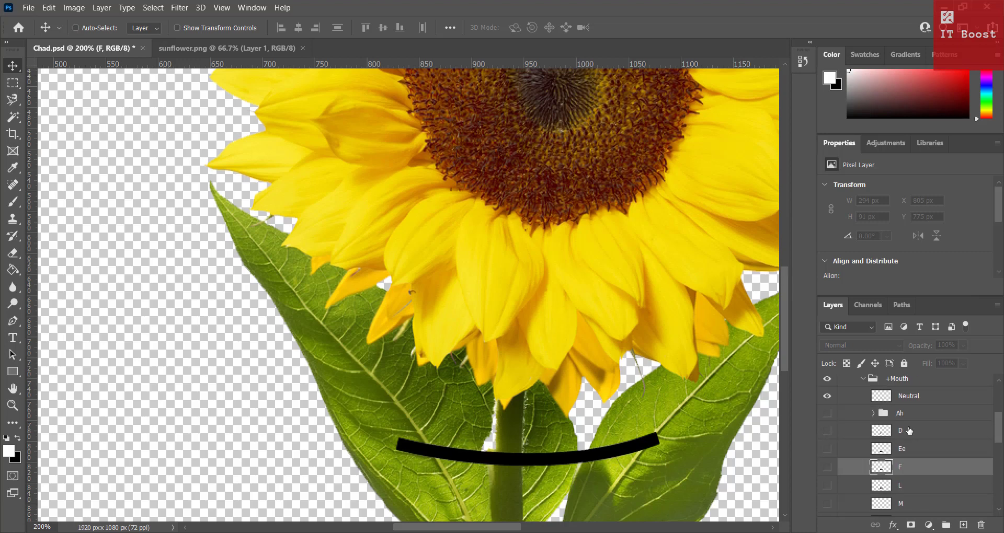
# Step: Scale the +Mouth group to about 45.13% and place it on the flower's brown centre at about X 985, Y 555 px
pyautogui.scroll(1, 909, 431)
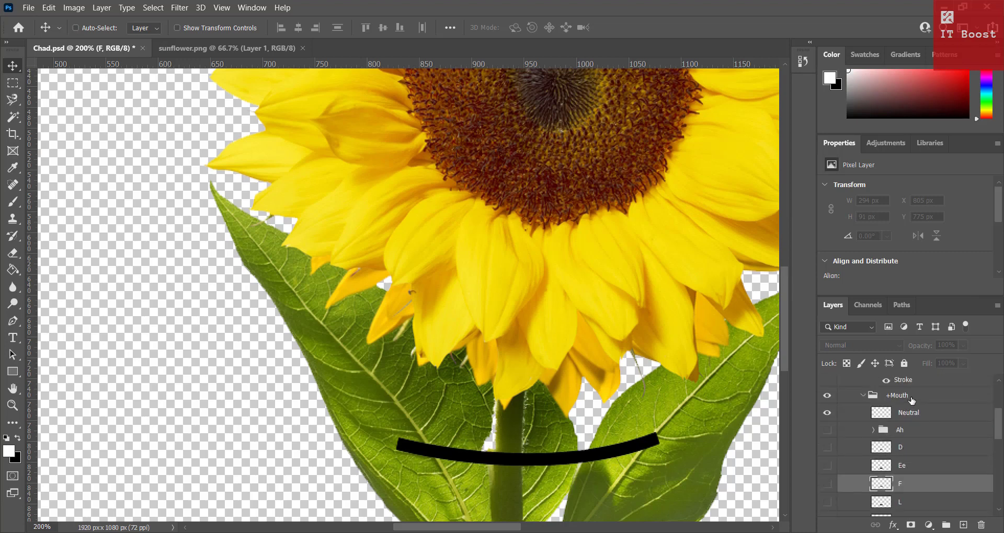
pyautogui.click(912, 401)
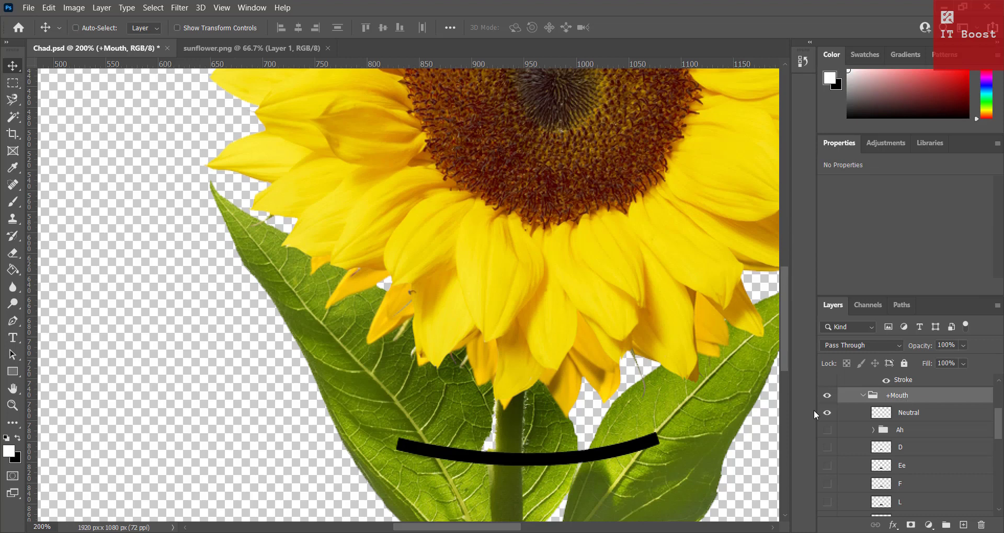
pyautogui.click(177, 28)
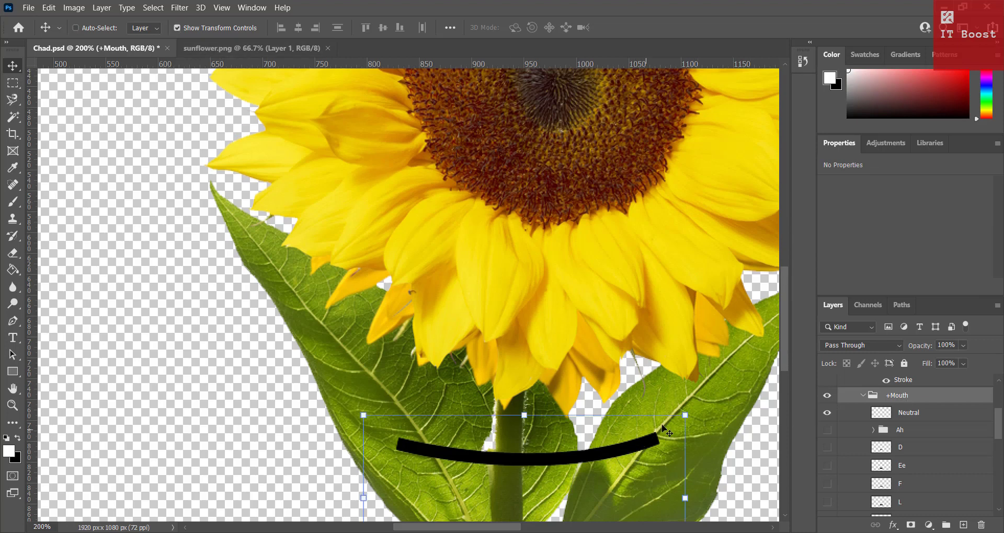
pyautogui.moveTo(683, 413); pyautogui.dragTo(616, 450)
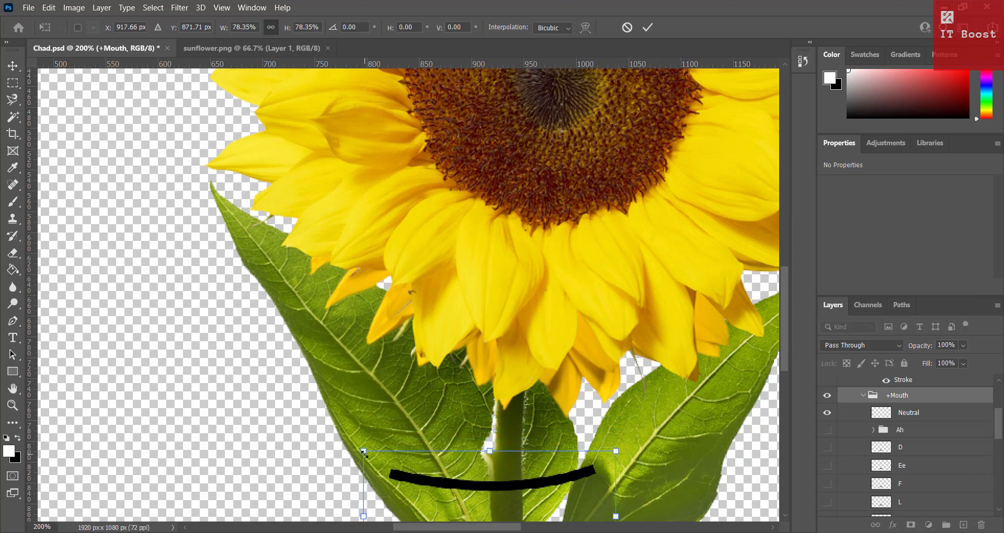
pyautogui.moveTo(364, 451); pyautogui.dragTo(405, 473)
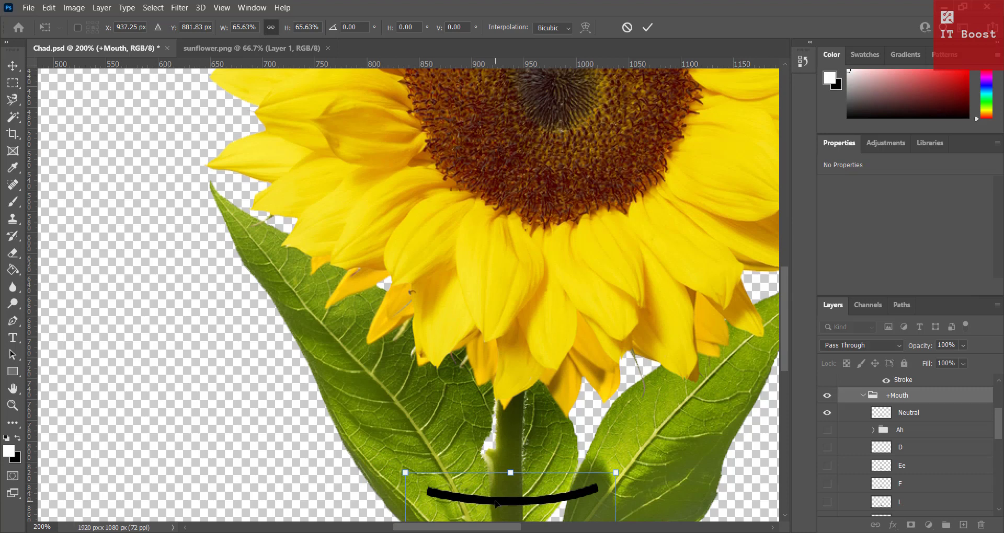
pyautogui.moveTo(496, 503)
pyautogui.mouseDown()
pyautogui.moveTo(500, 419)
pyautogui.moveTo(561, 157)
pyautogui.moveTo(548, 150)
pyautogui.moveTo(558, 157)
pyautogui.mouseUp()
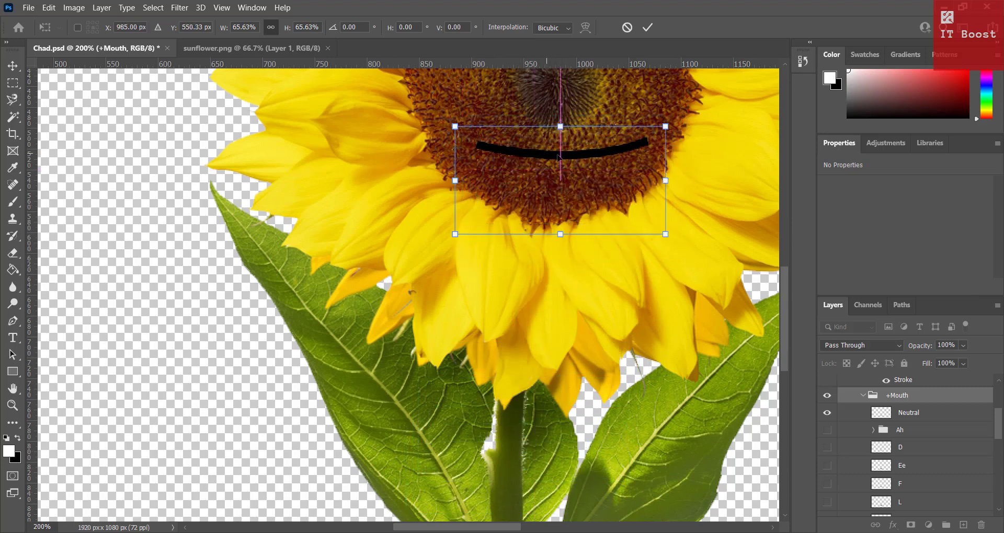
pyautogui.moveTo(665, 126)
pyautogui.mouseDown()
pyautogui.moveTo(665, 118)
pyautogui.moveTo(636, 141)
pyautogui.mouseUp()
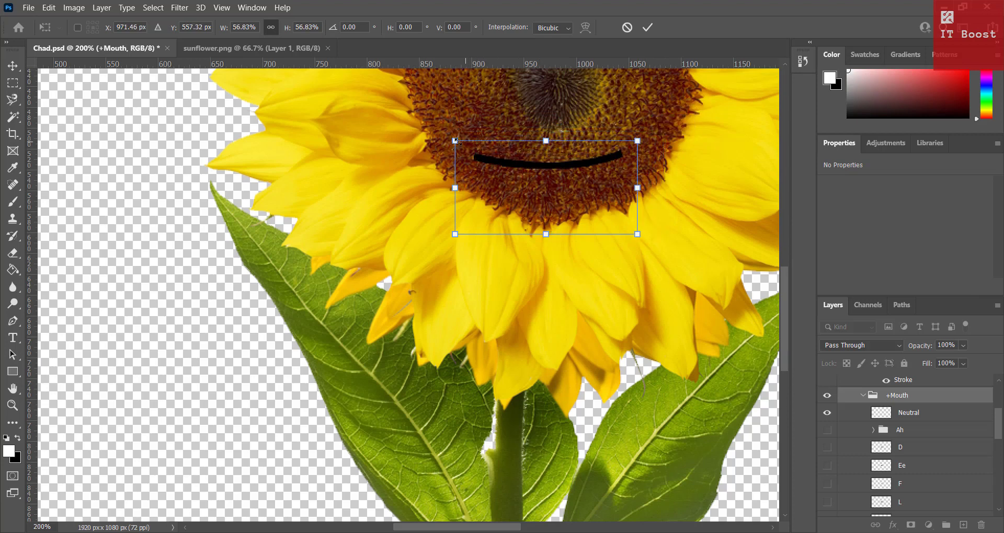
pyautogui.moveTo(455, 140); pyautogui.dragTo(492, 160)
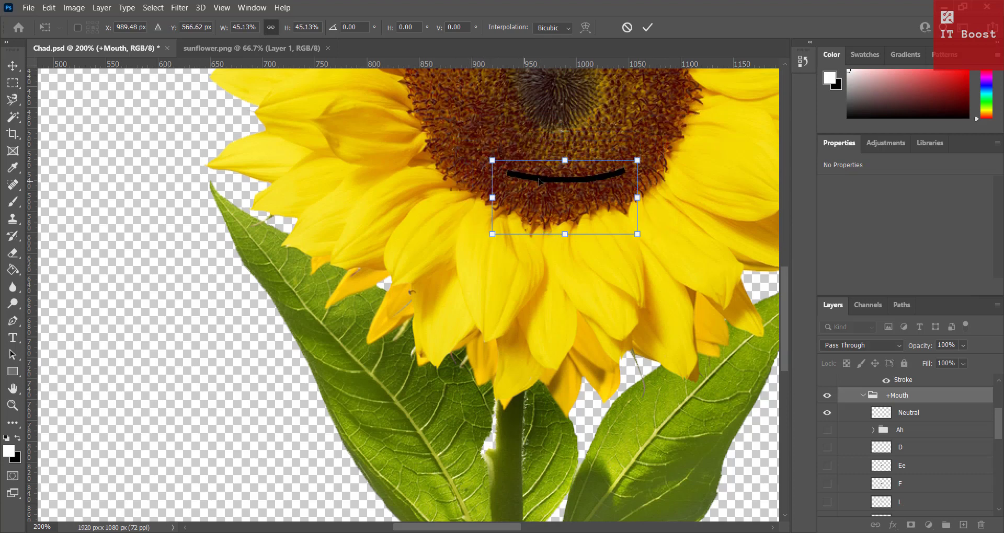
pyautogui.moveTo(552, 184); pyautogui.dragTo(548, 172)
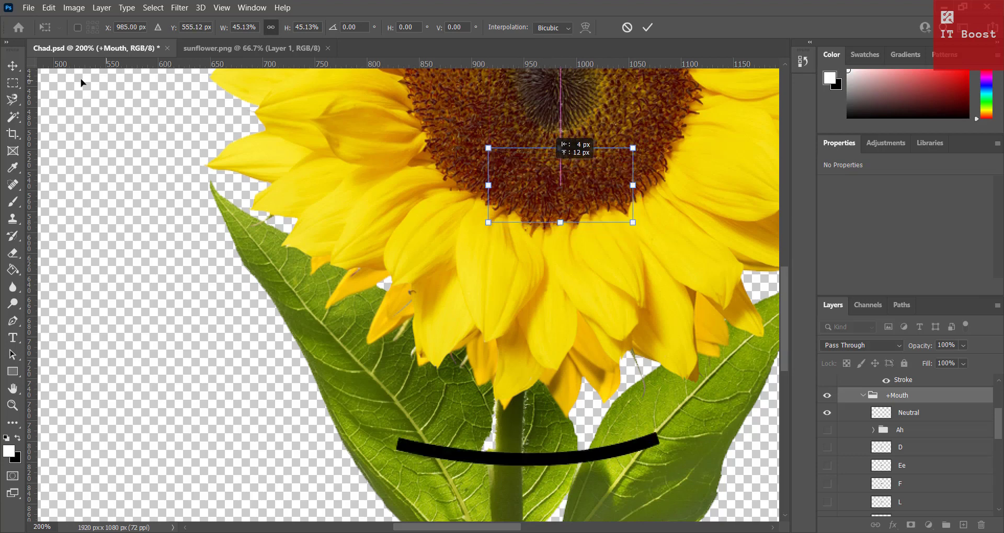
pyautogui.click(13, 66)
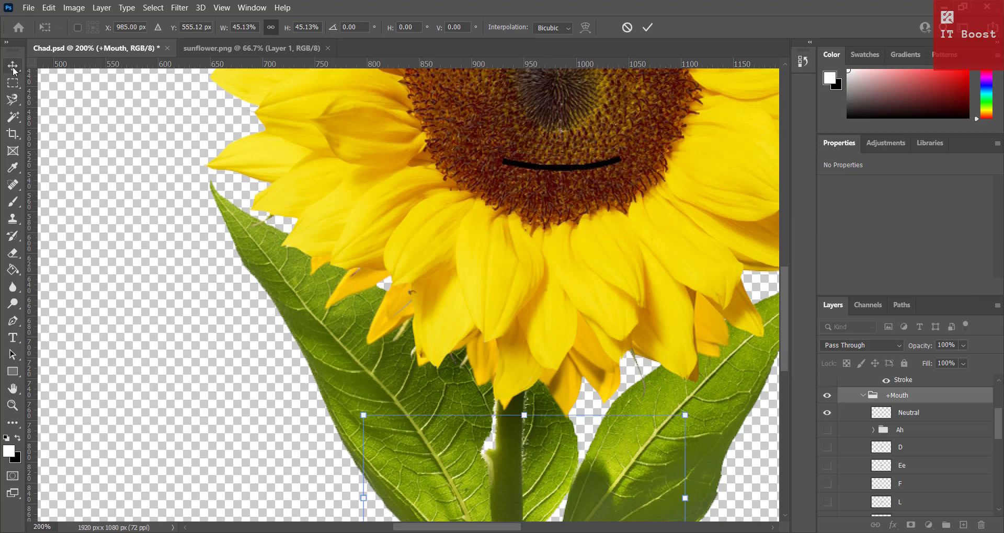
# Step: Preview the D, Ee and F mouth shapes on the flower, leaving only Neutral visible, and examine the whole face
pyautogui.click(831, 450)
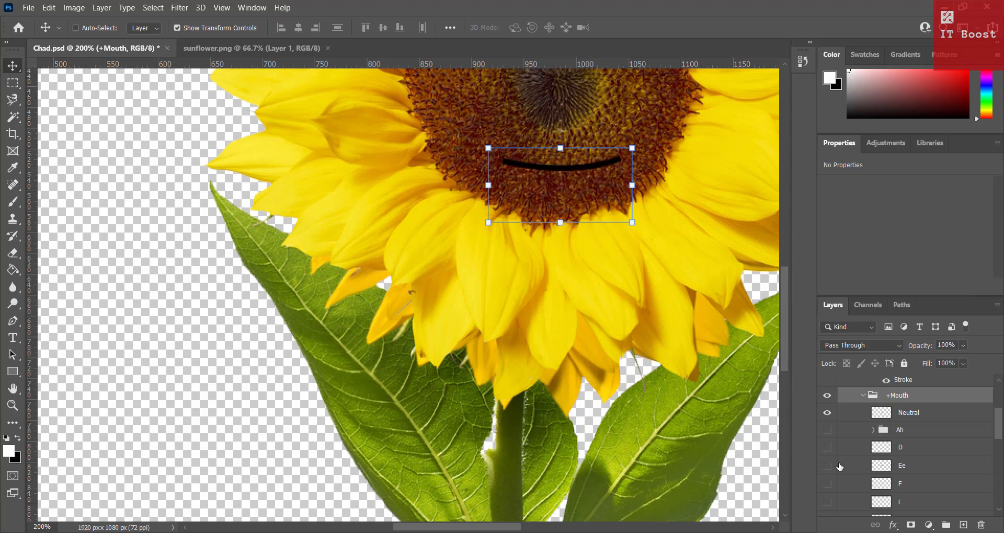
pyautogui.click(831, 468)
pyautogui.click(832, 484)
pyautogui.scroll(5, 621, 397)
pyautogui.scroll(3, 621, 397)
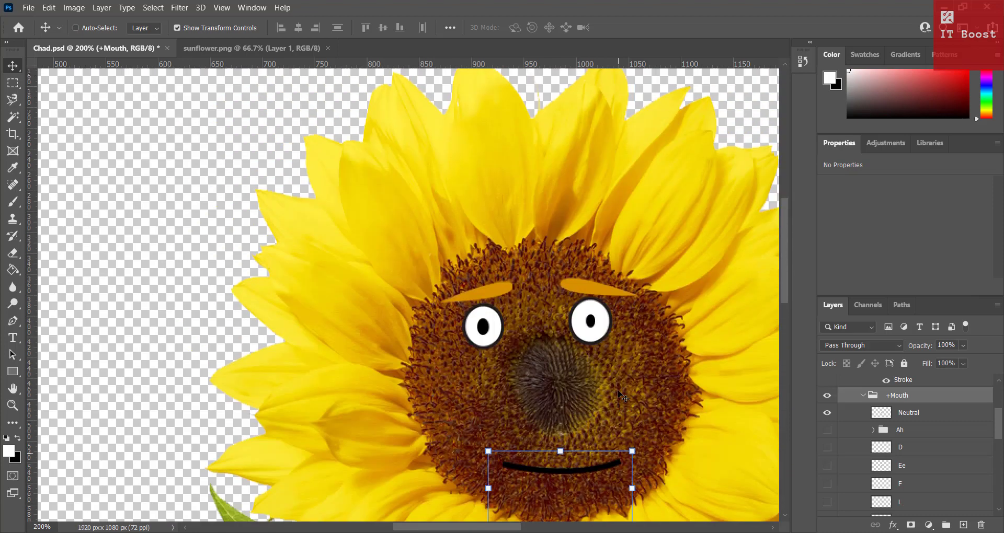
# Step: Save Chad.psd and switch to Adobe Character Animator 2020
pyautogui.click(29, 9)
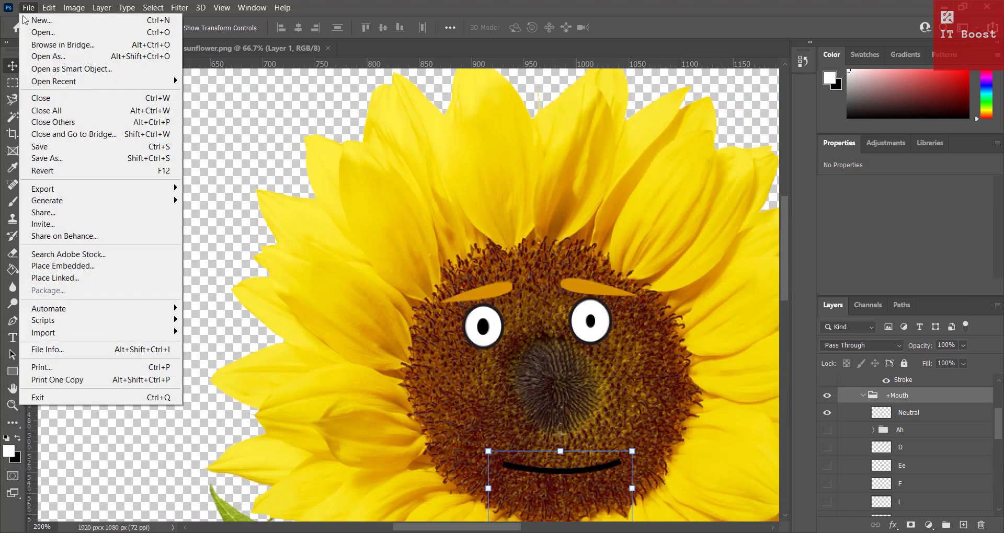
pyautogui.click(54, 149)
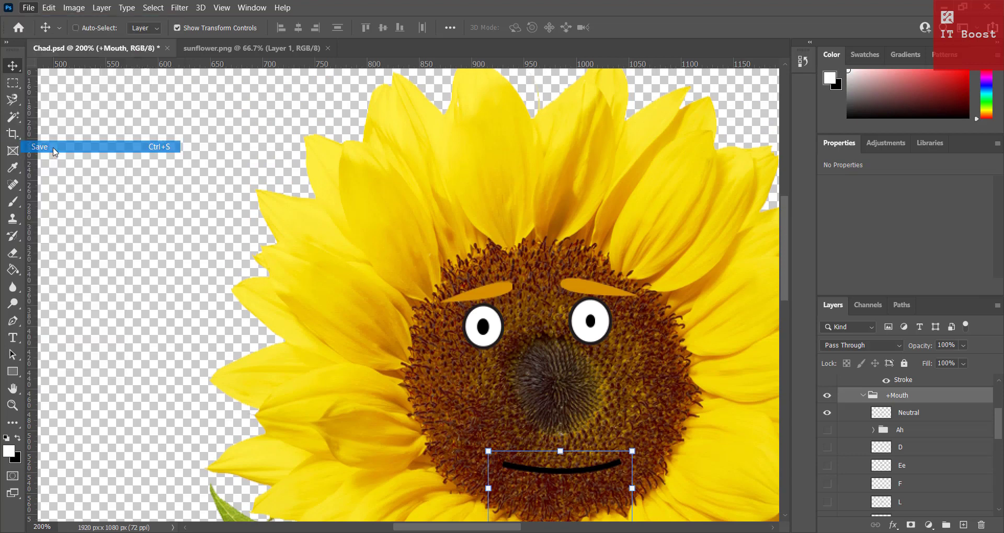
pyautogui.moveTo(560, 532)
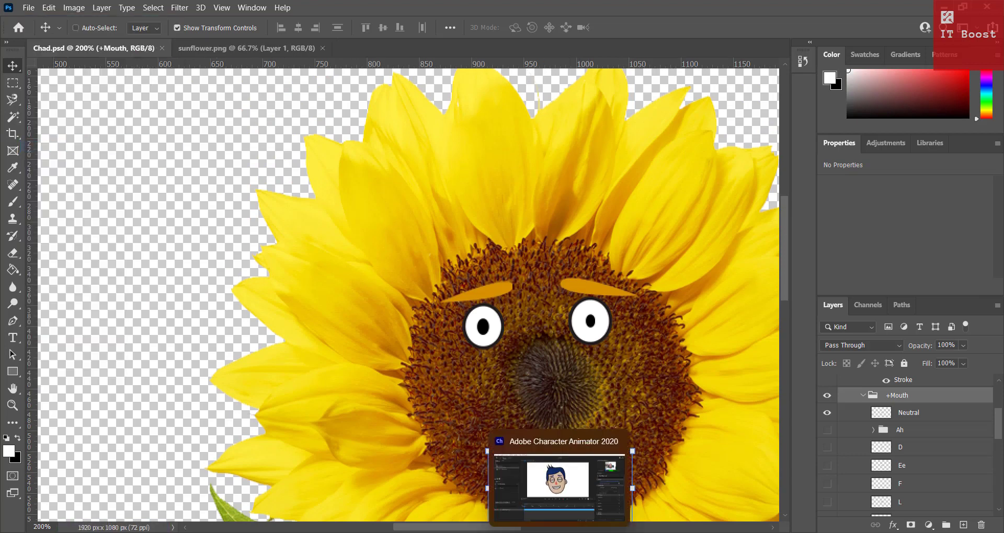
pyautogui.click(513, 456)
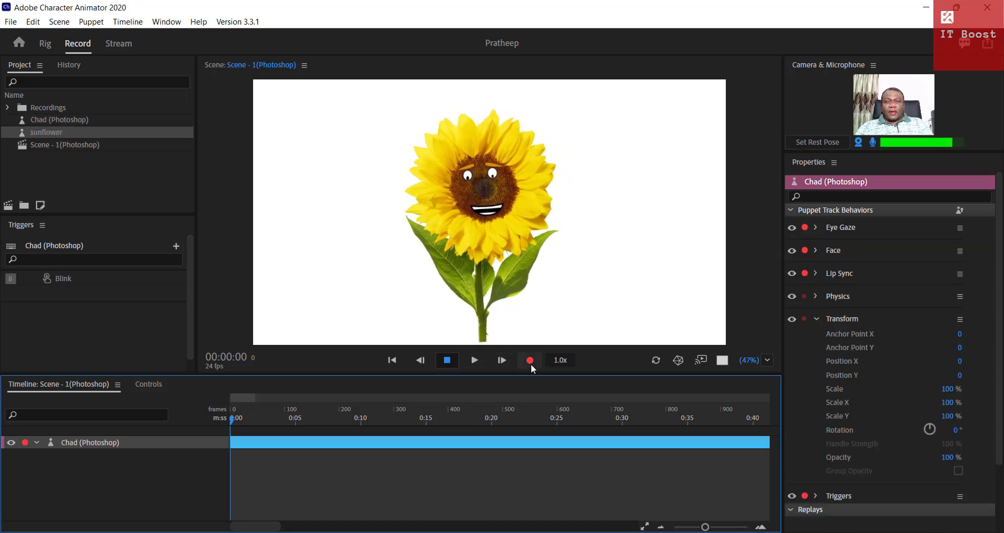
# Step: Record about 11 seconds of face and lip-sync performance with the sunflower puppet and play back part of the take
pyautogui.click(530, 361)
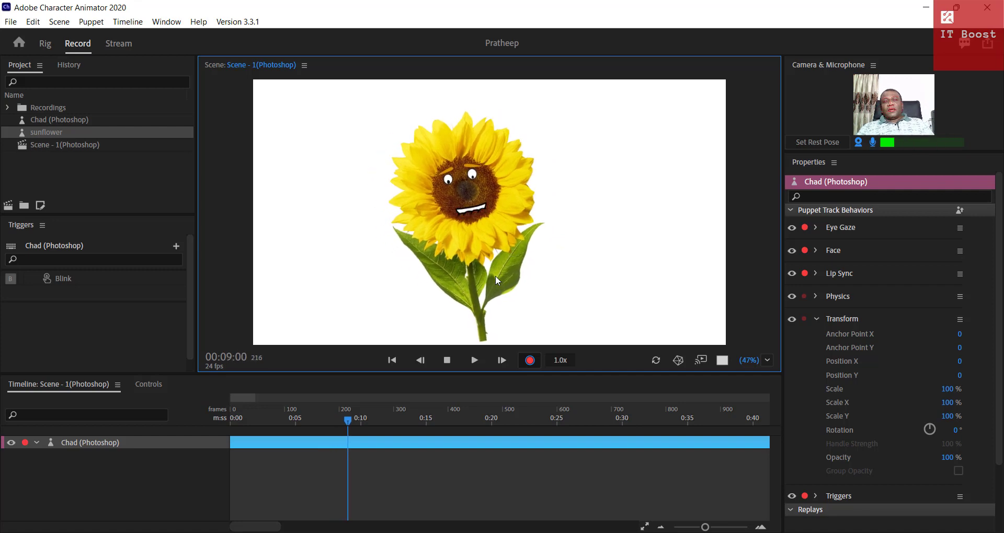
pyautogui.click(445, 361)
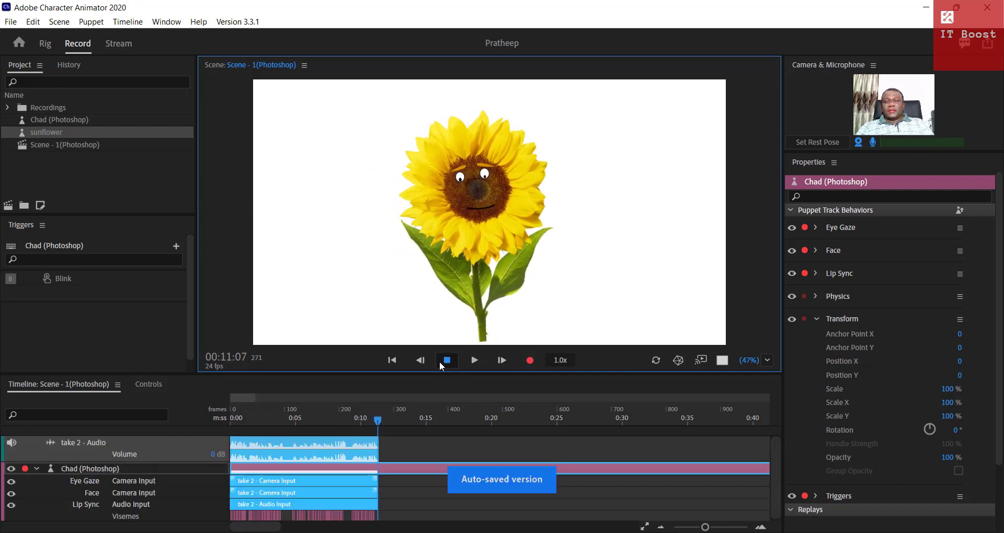
pyautogui.click(467, 364)
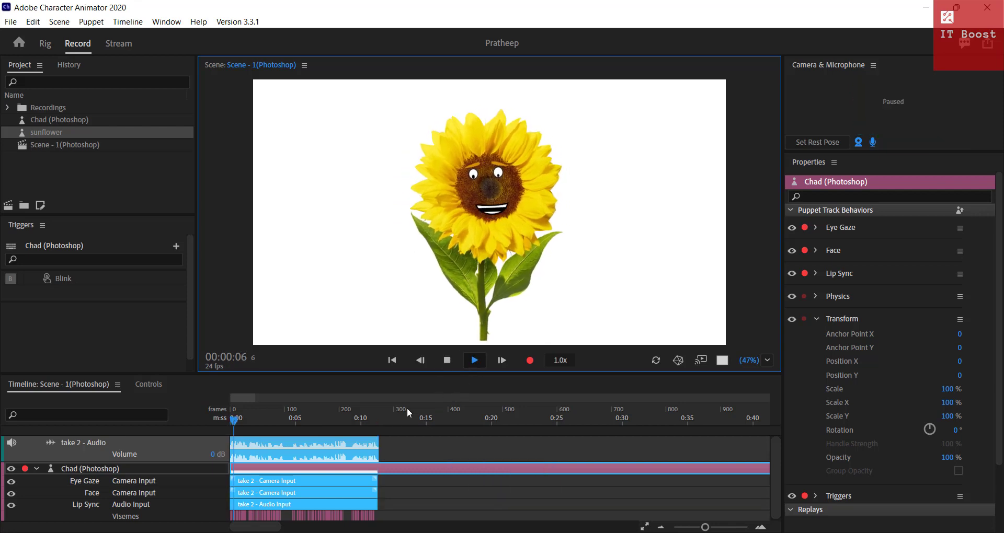
pyautogui.click(450, 357)
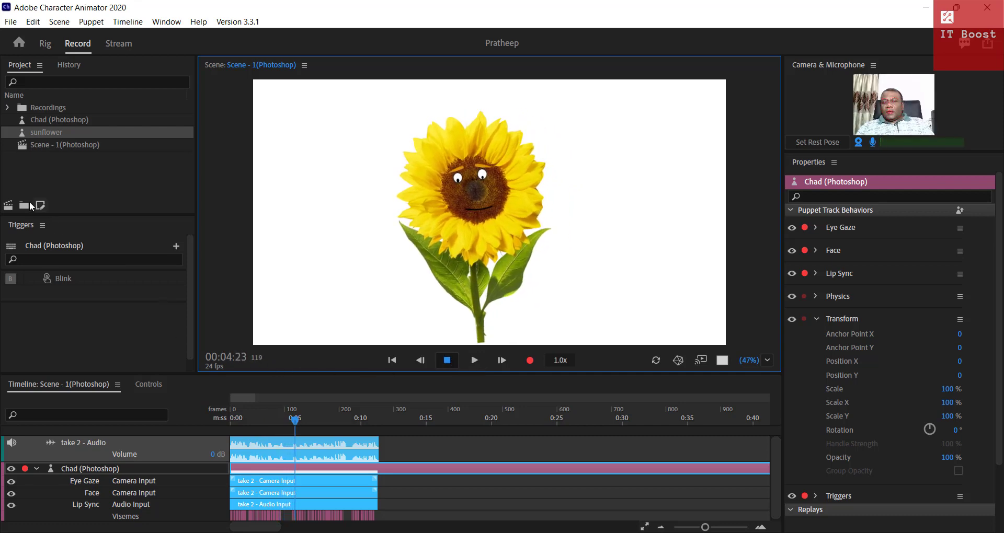
# Step: Import the sunflower field image from the Downloads folder and place the field background beneath the Chad (Photoshop) track in the timeline
pyautogui.click(90, 168)
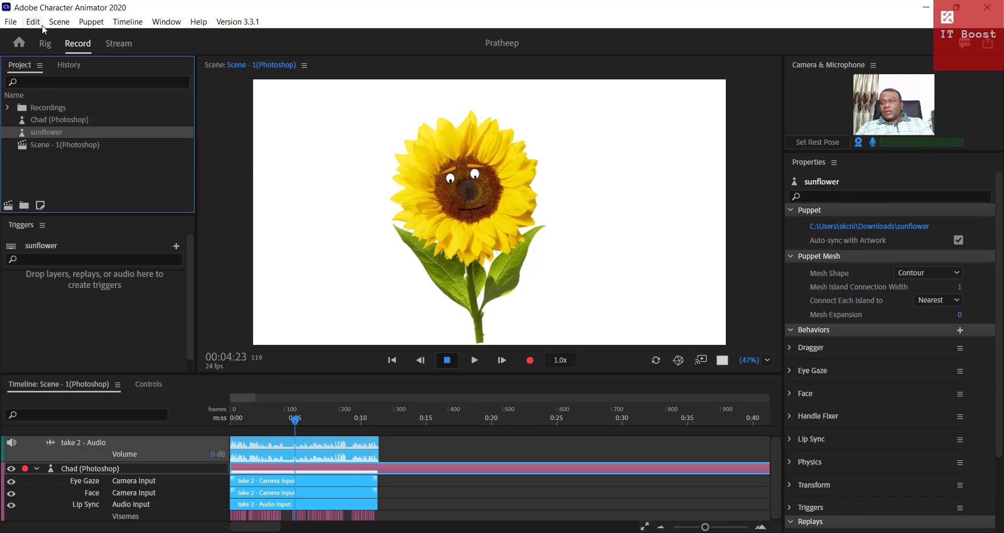
pyautogui.click(11, 22)
pyautogui.click(52, 209)
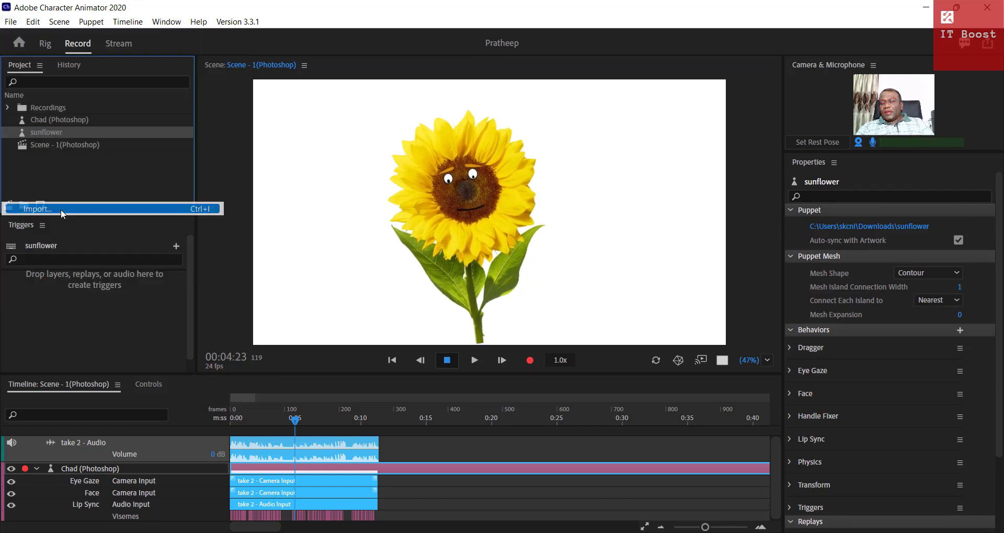
pyautogui.click(151, 239)
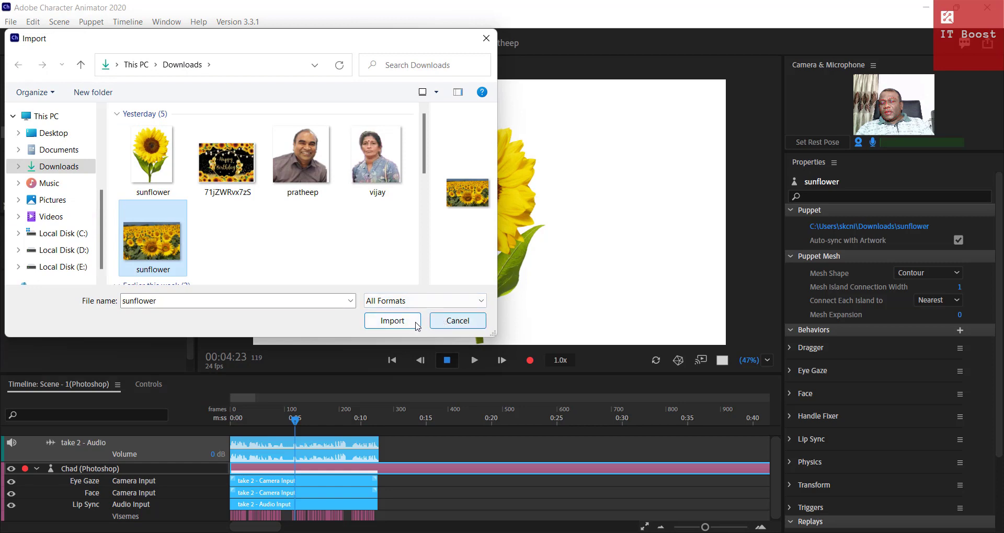
pyautogui.click(417, 325)
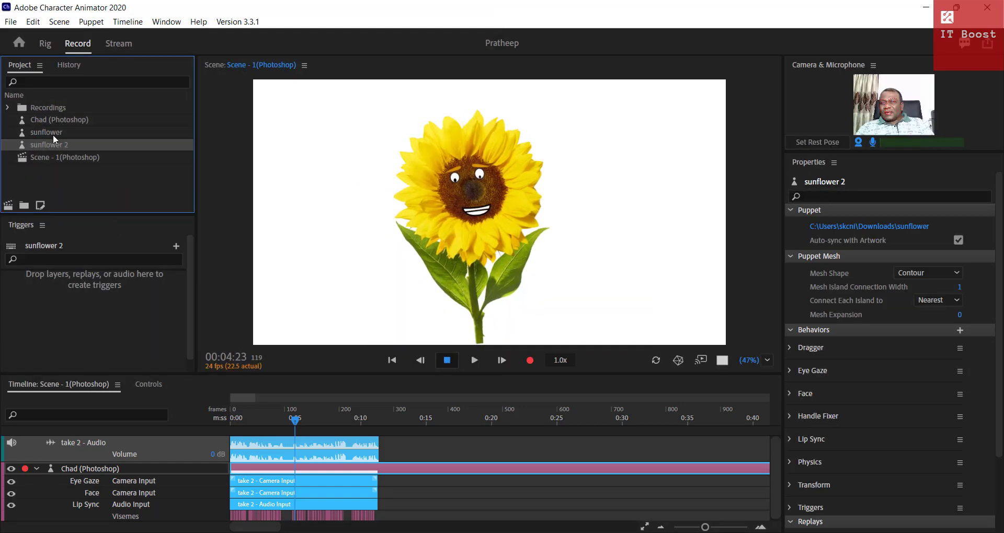
pyautogui.click(48, 135)
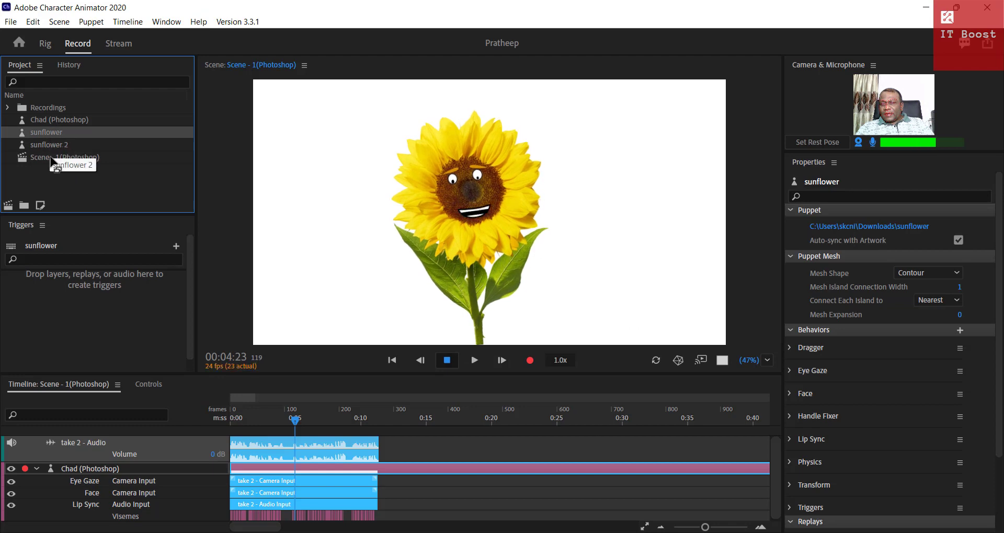
pyautogui.moveTo(131, 516); pyautogui.dragTo(146, 523)
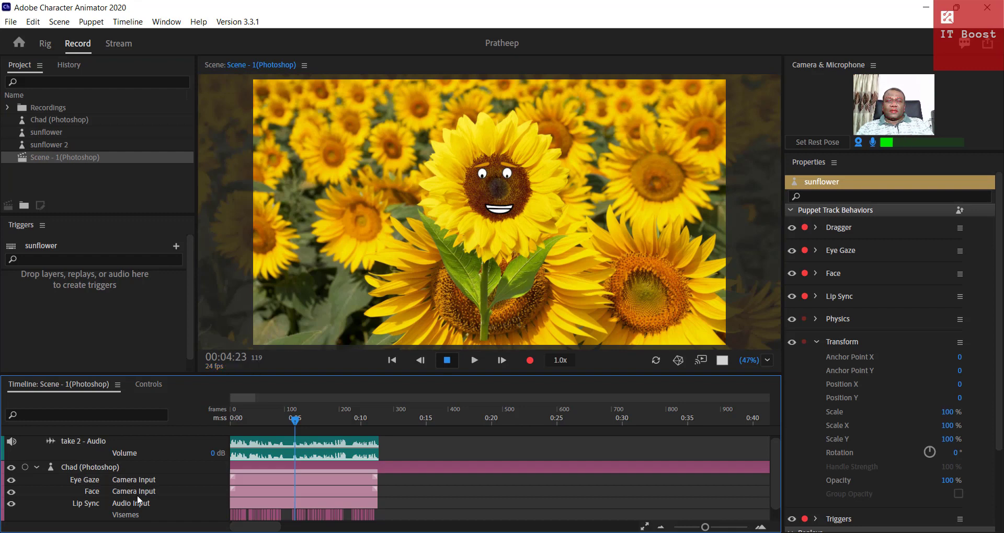
# Step: Play the scene with the field background from the first frame and stop near the end of the recorded take
pyautogui.moveTo(287, 422); pyautogui.dragTo(224, 422)
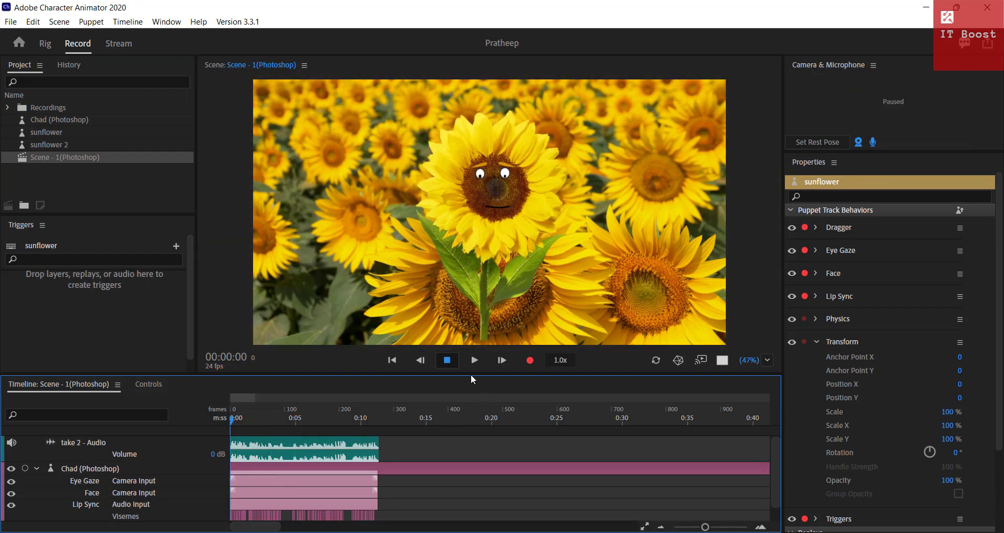
pyautogui.click(472, 361)
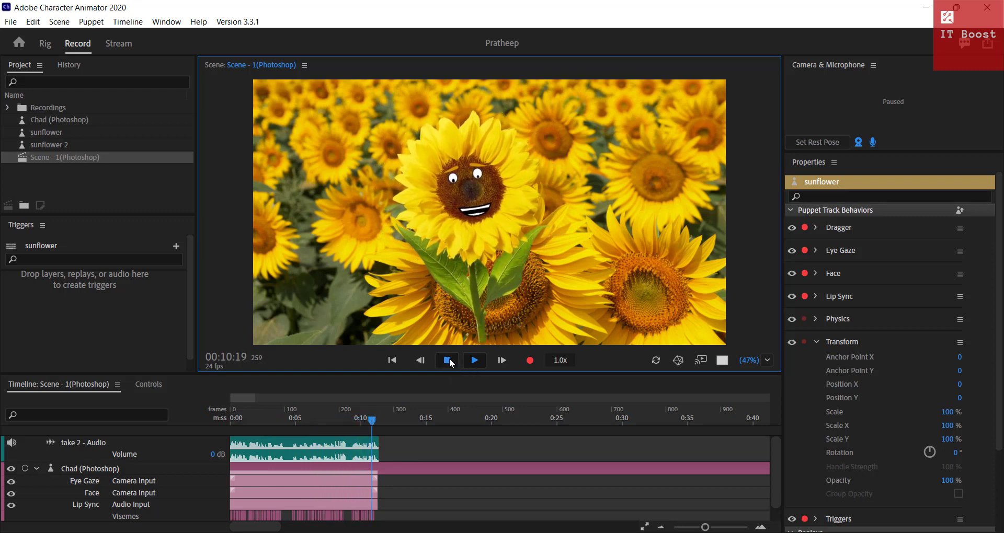
pyautogui.click(449, 360)
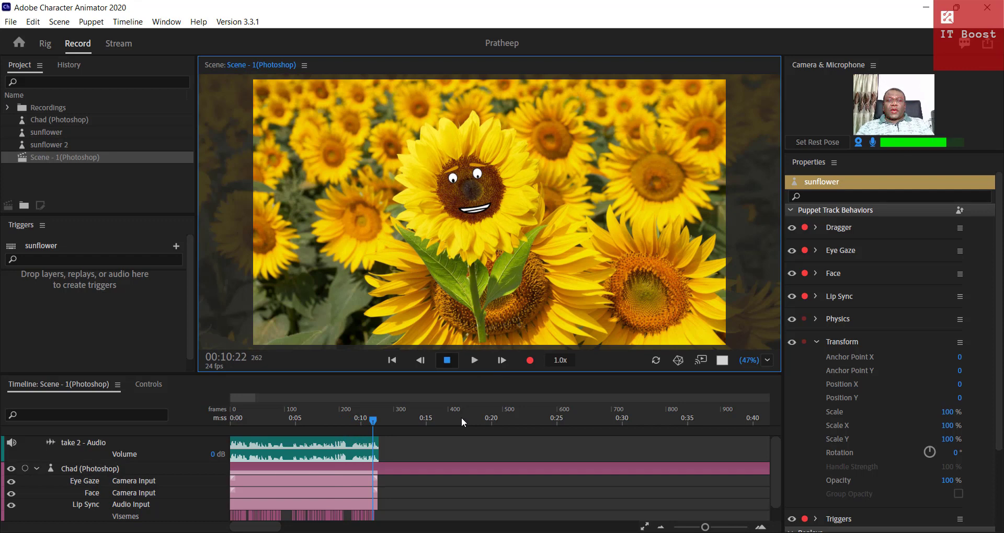